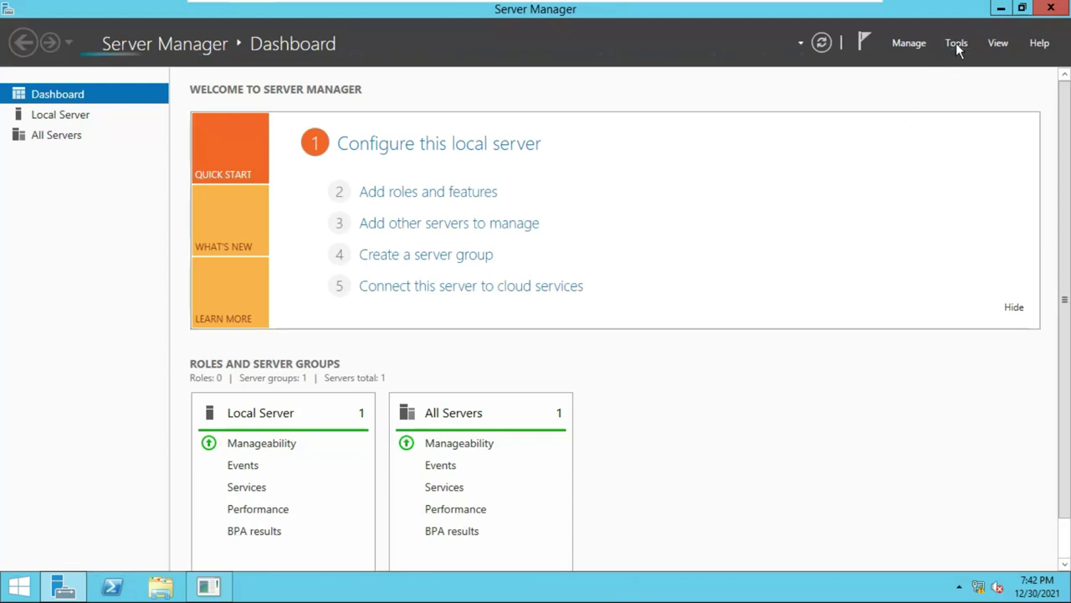
# Launch Active Directory Users and Computers from Server Manager's Tools menu.
pyautogui.click(956, 43)
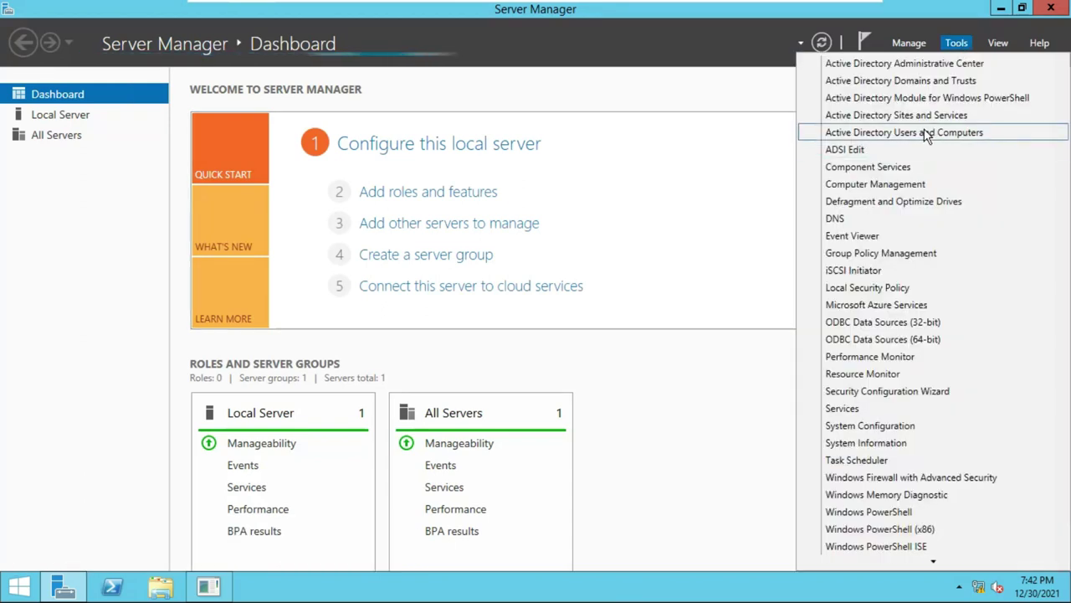
pyautogui.click(913, 137)
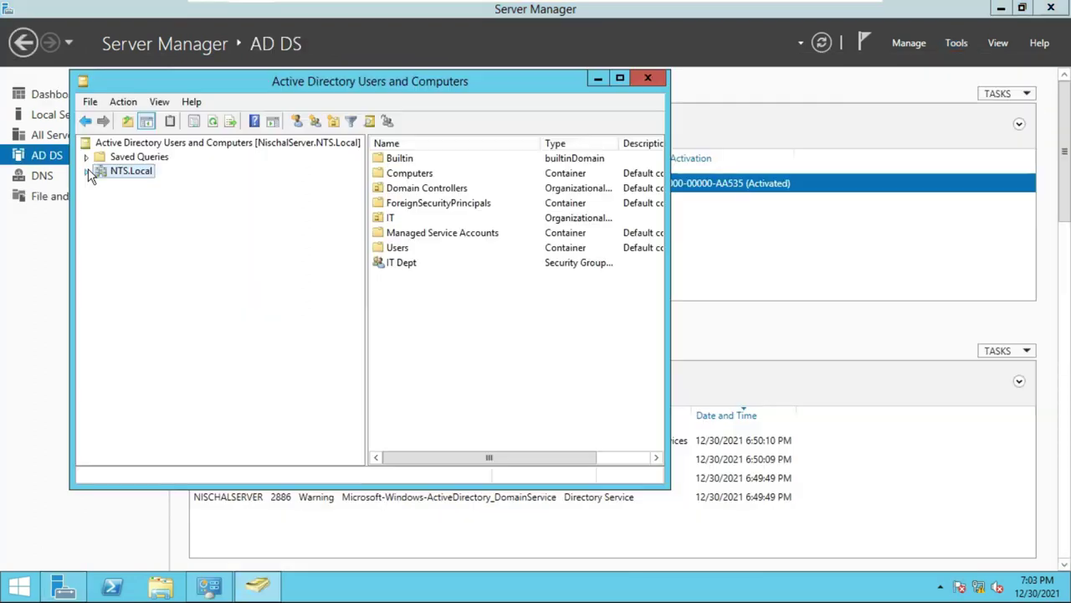
# Create an organizational unit named HR directly under the NTS.Local domain.
pyautogui.rightClick(123, 166)
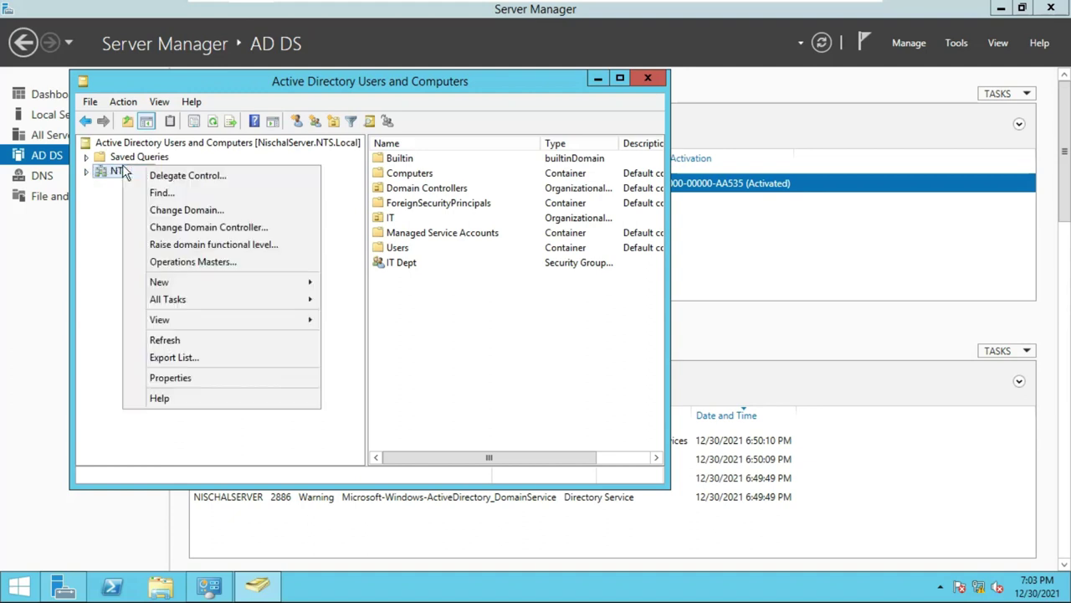
pyautogui.moveTo(201, 287)
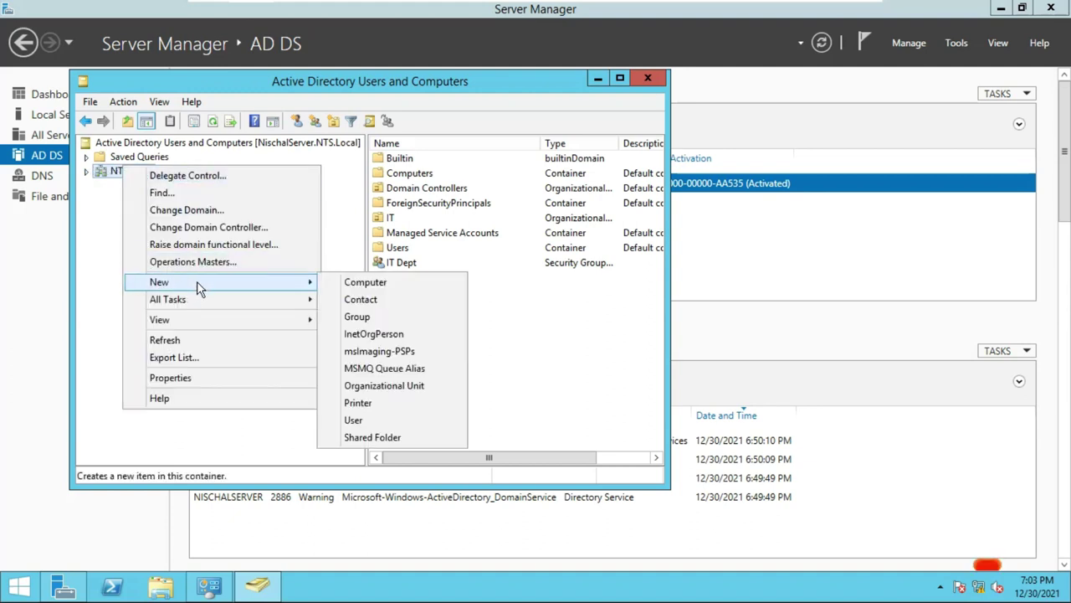
pyautogui.click(400, 387)
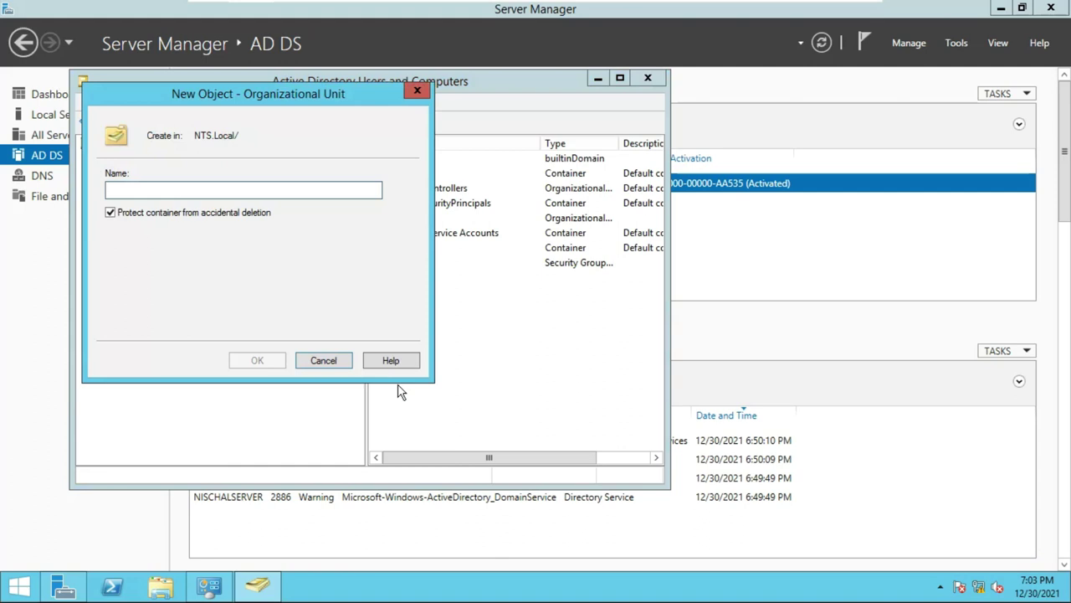
pyautogui.write('HR')
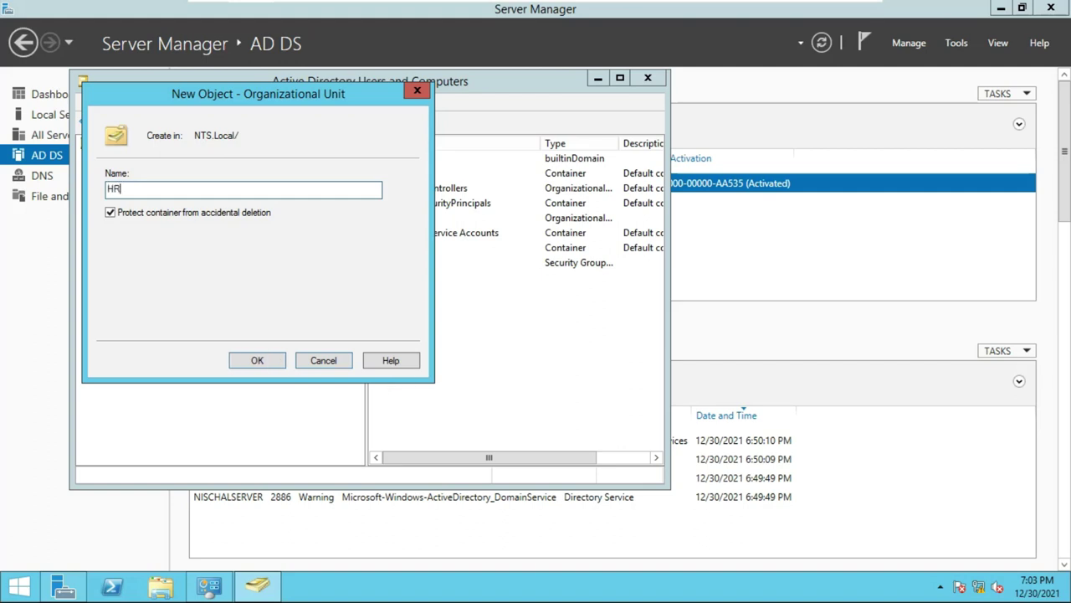
pyautogui.click(277, 361)
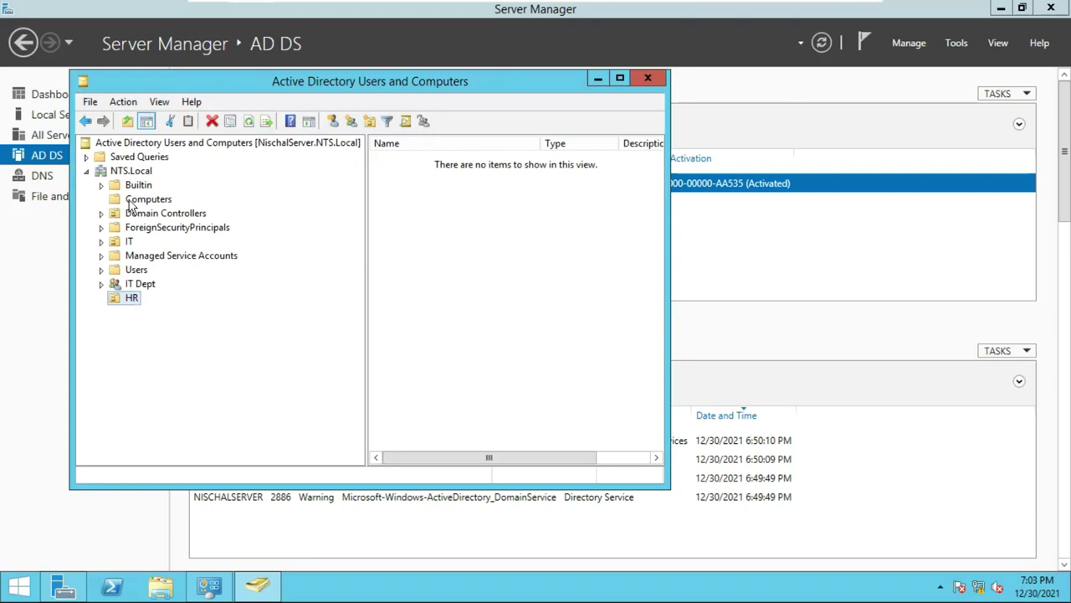
# Create a FIN organizational unit under NTS.Local.
pyautogui.rightClick(121, 171)
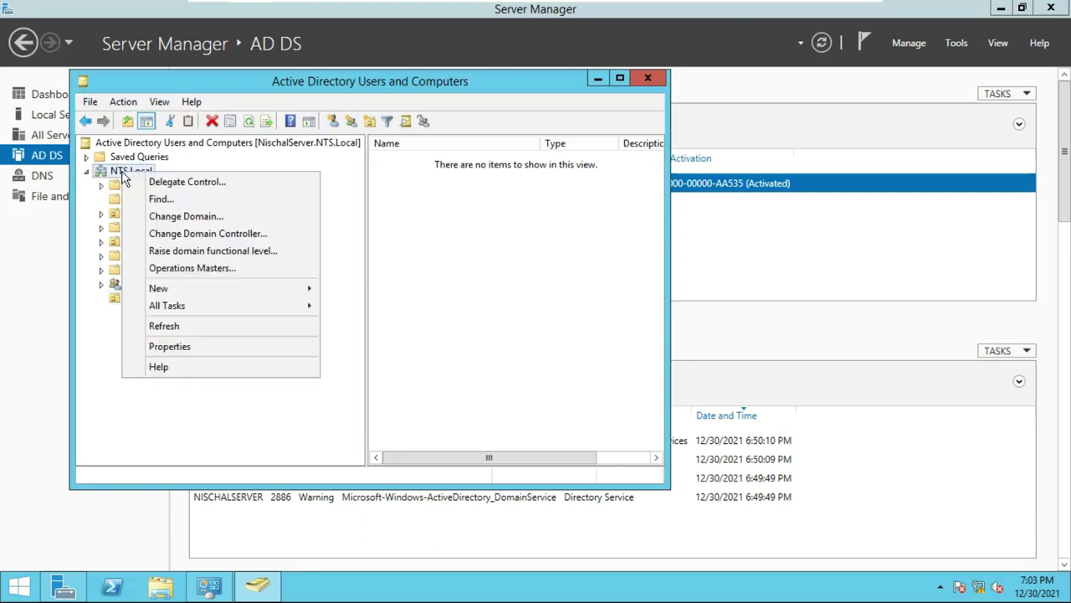
pyautogui.moveTo(199, 289)
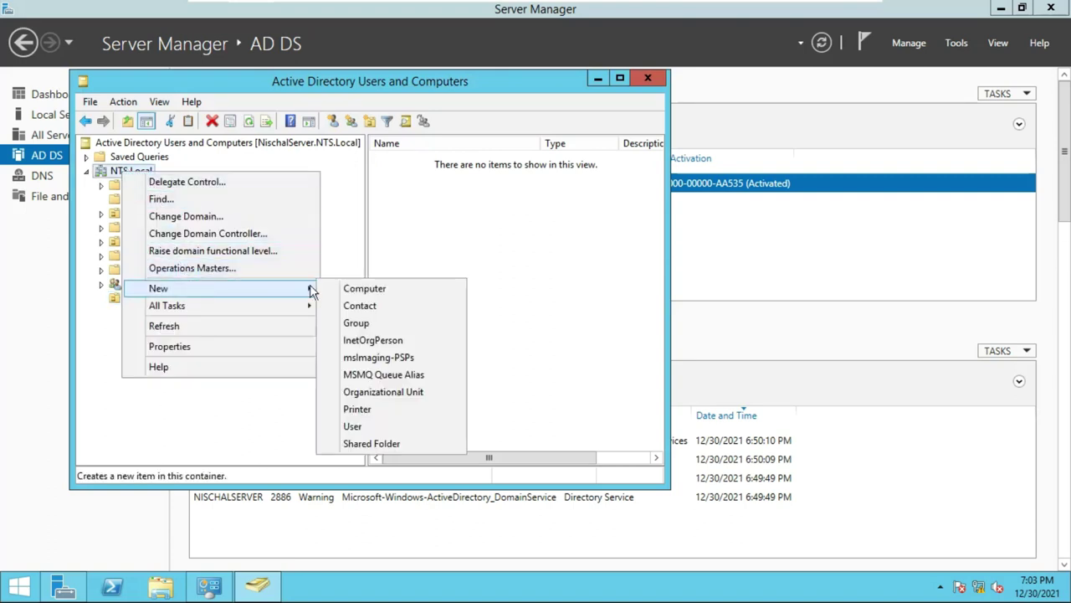
pyautogui.click(400, 392)
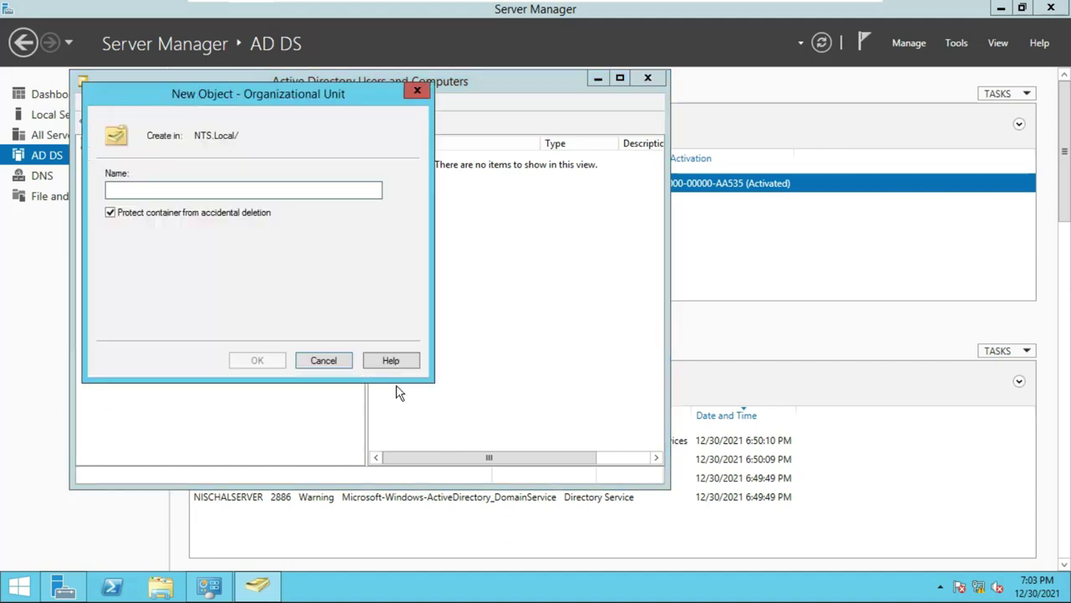
pyautogui.write('Fl')
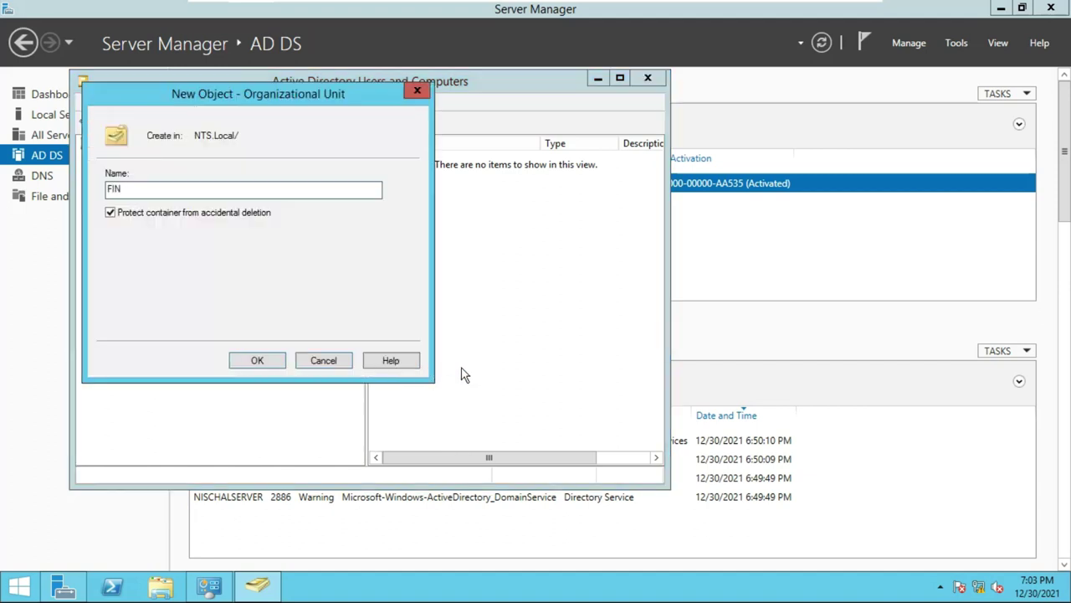
pyautogui.click(277, 363)
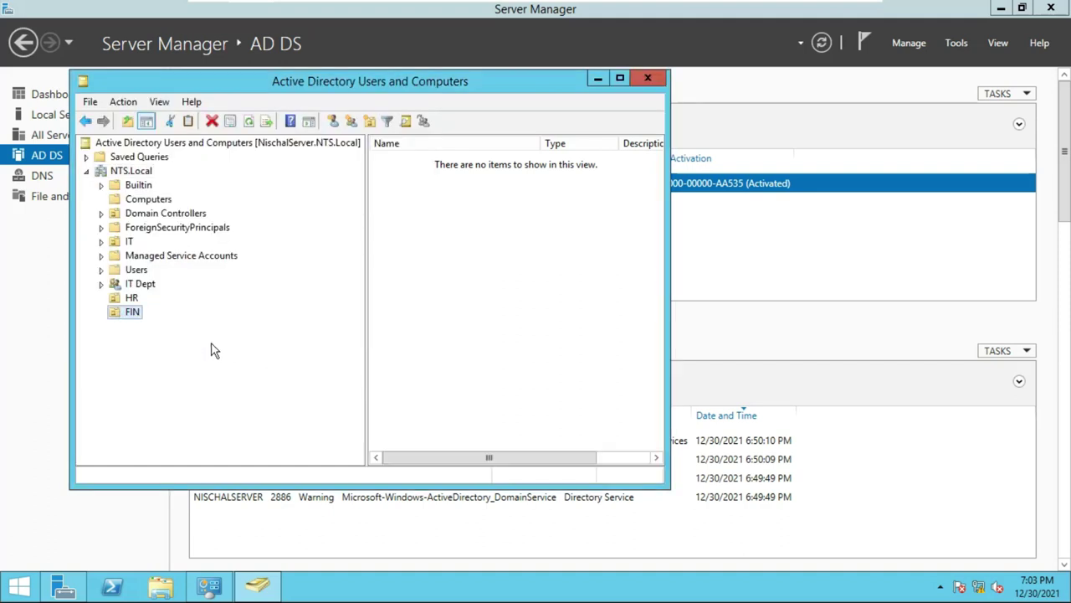
# Create an MRK organizational unit under NTS.Local.
pyautogui.rightClick(119, 176)
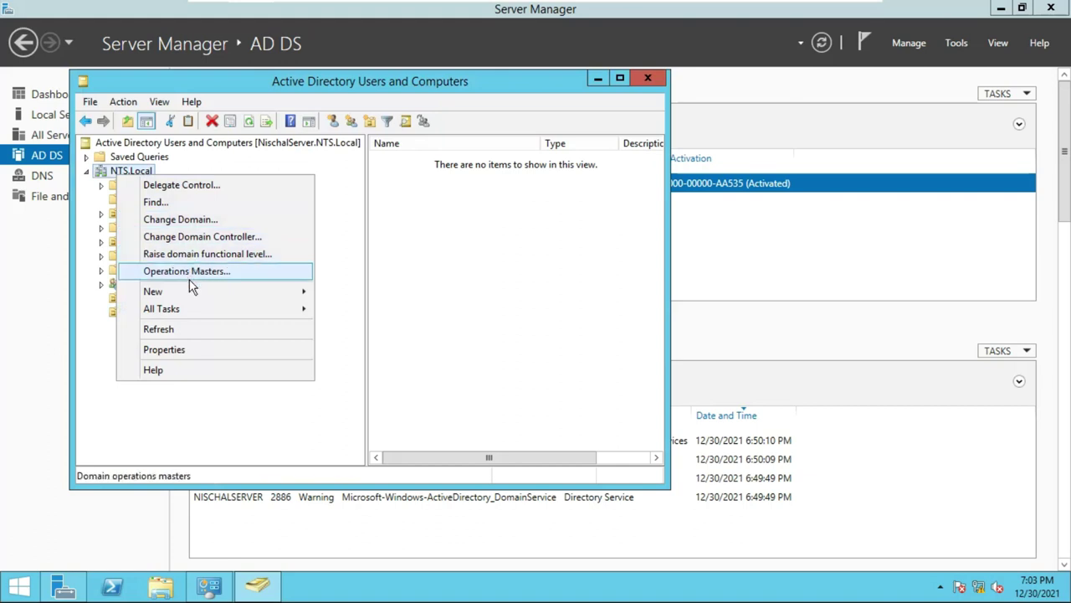
pyautogui.moveTo(156, 292)
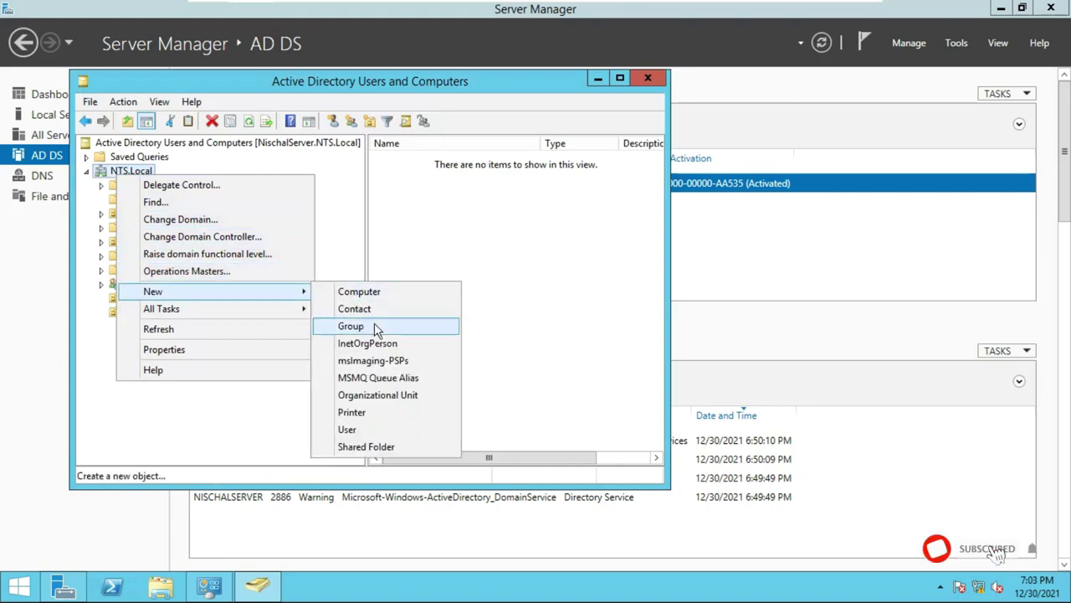
pyautogui.click(412, 395)
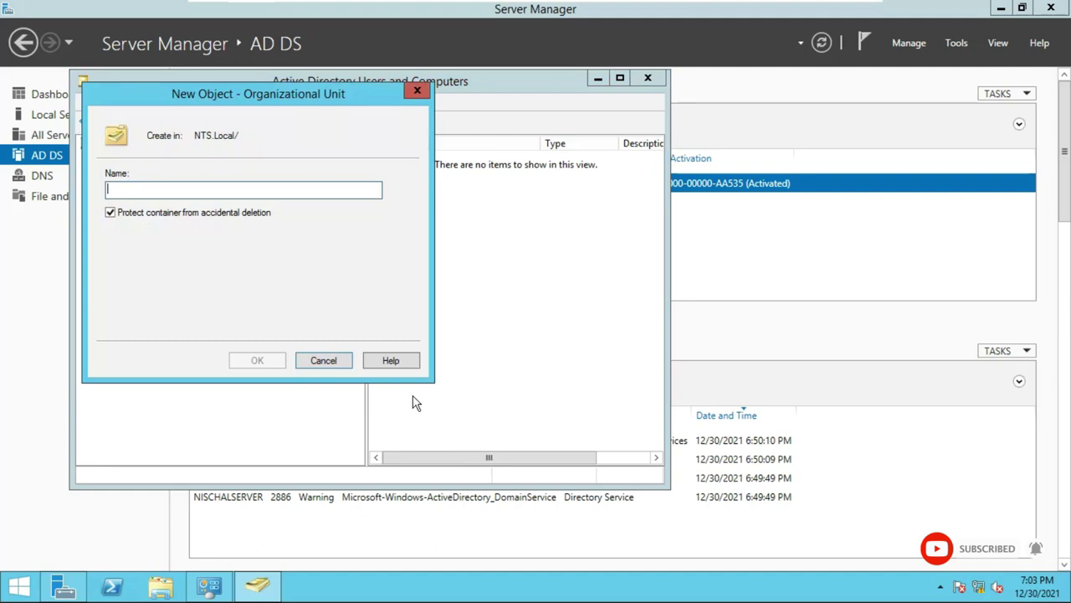
pyautogui.write('MRK')
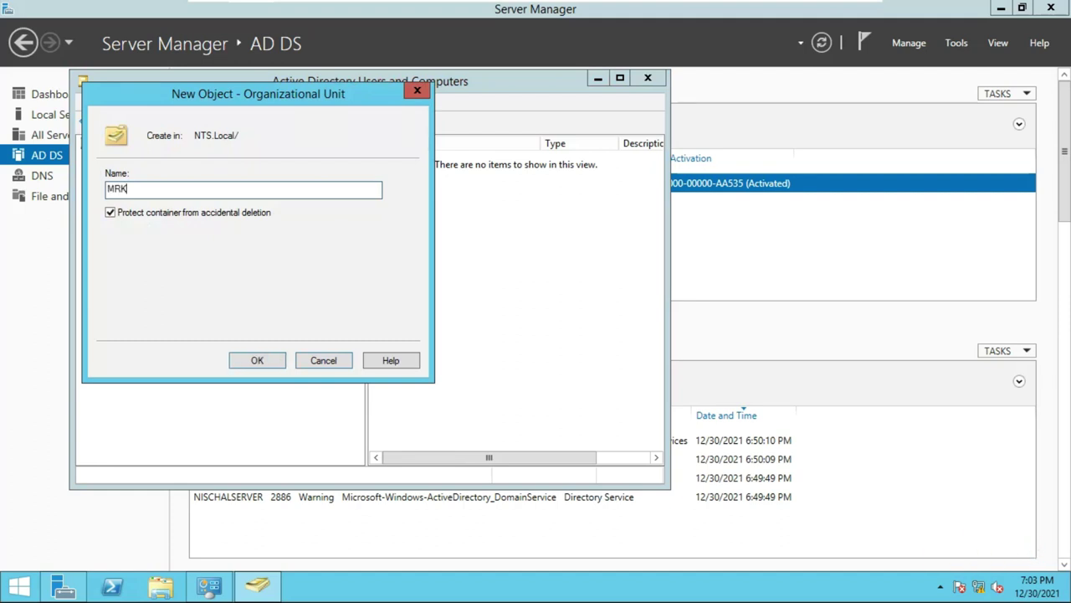
pyautogui.click(273, 356)
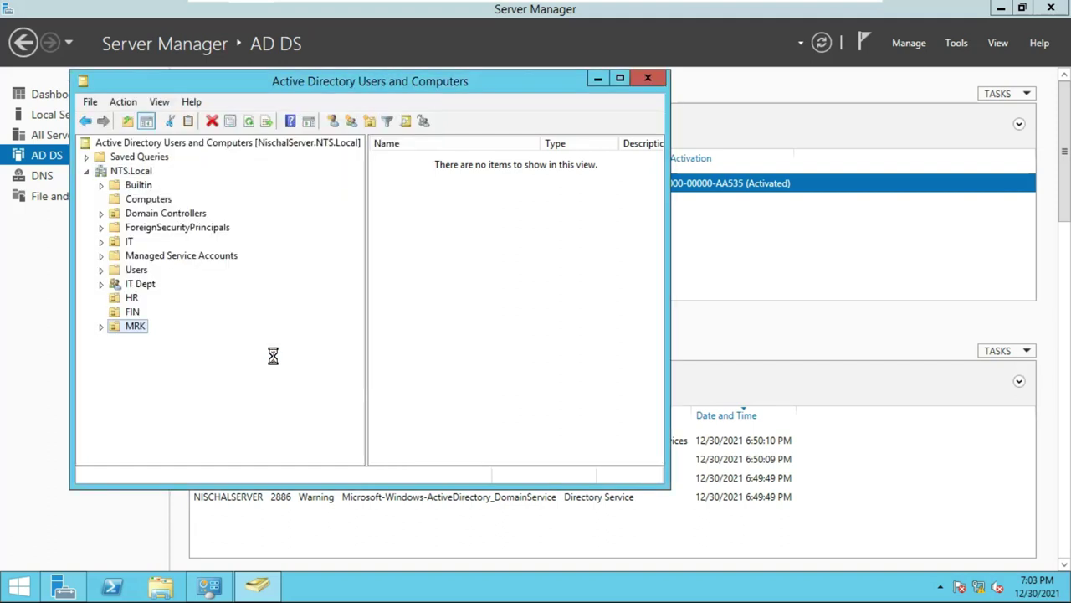
# Add a child OU named User inside HR, fixing typos, and display HR's contents.
pyautogui.click(125, 301)
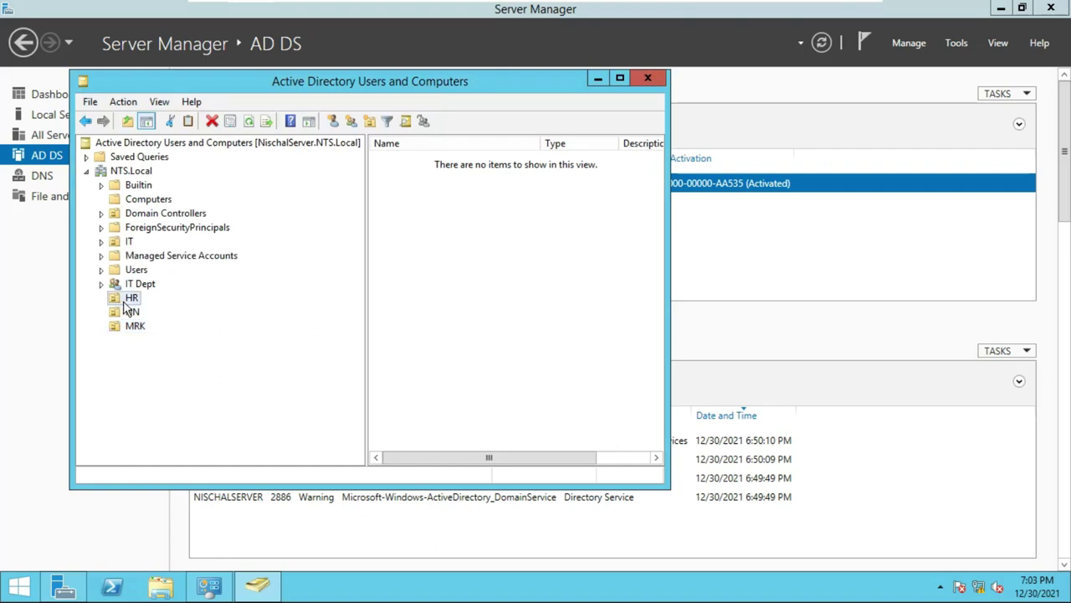
pyautogui.rightClick(124, 302)
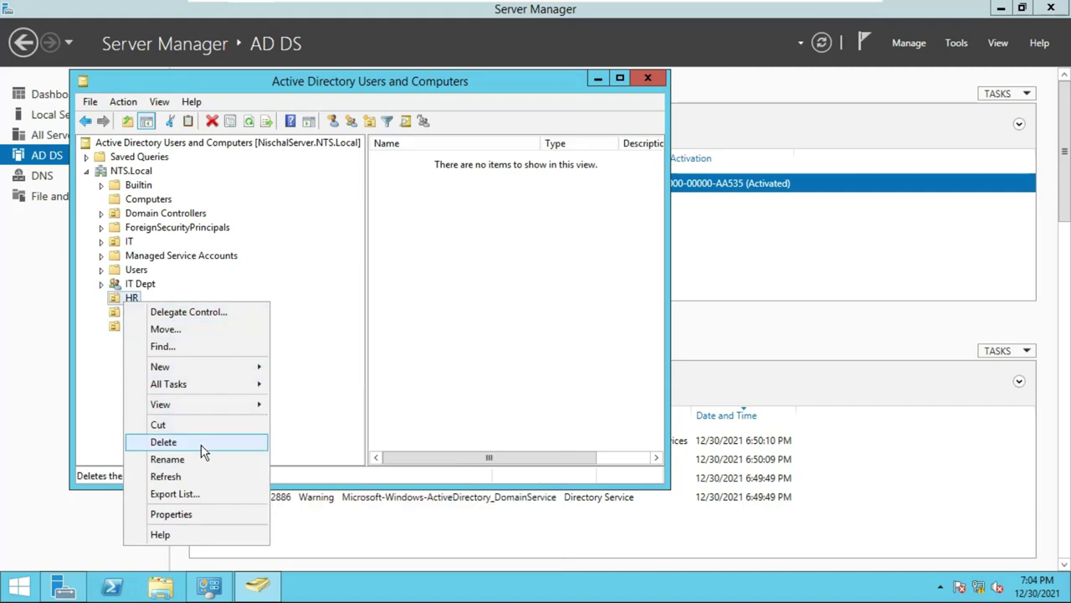
pyautogui.moveTo(182, 372)
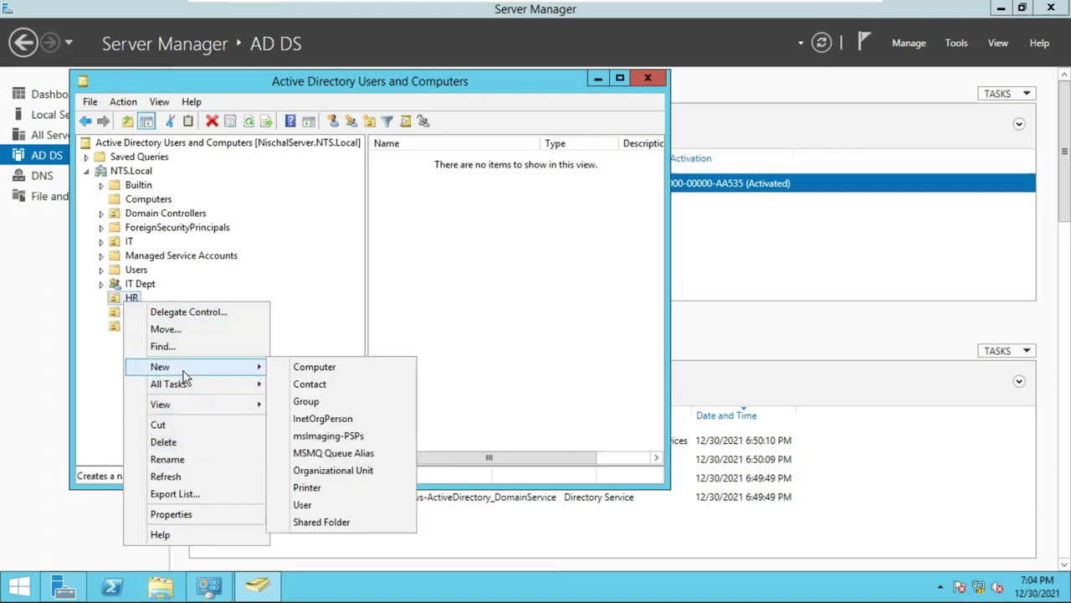
pyautogui.click(339, 471)
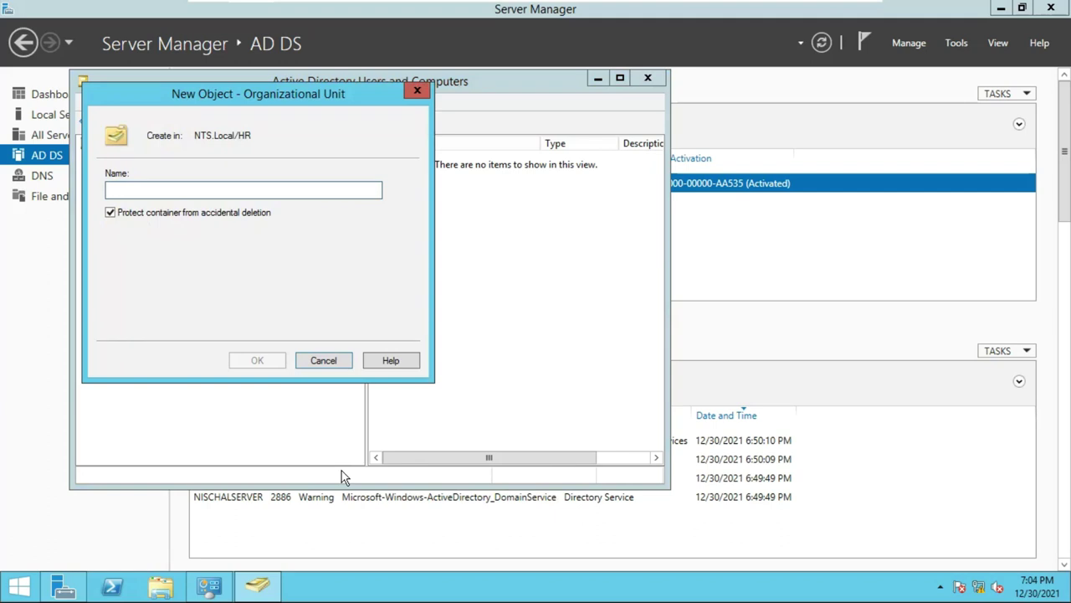
pyautogui.write('Comou')
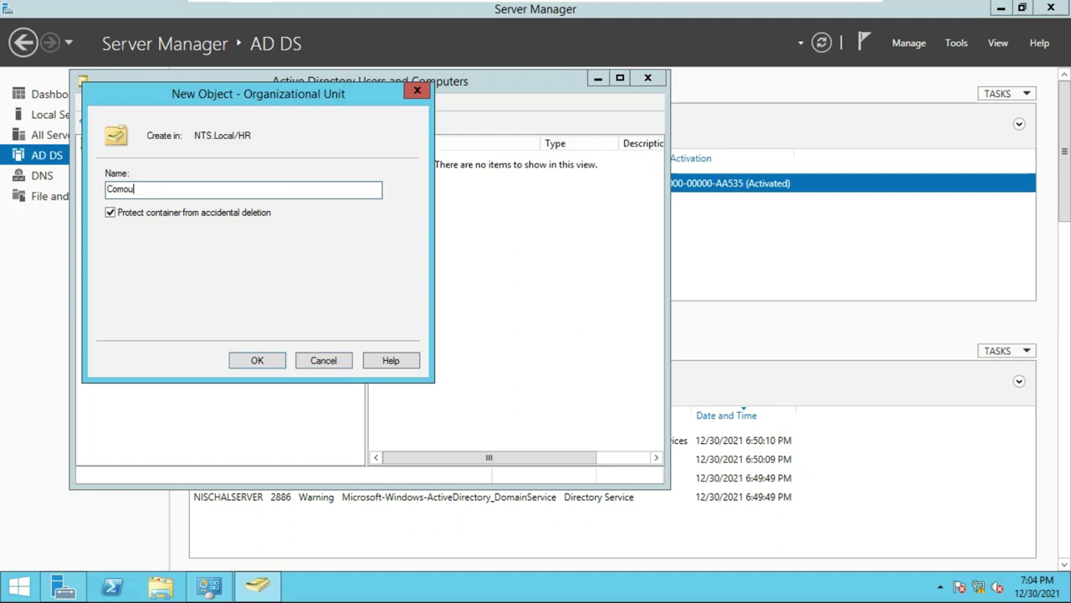
pyautogui.press('BackSpace')
pyautogui.press('BackSpace')
pyautogui.press('BackSpace')
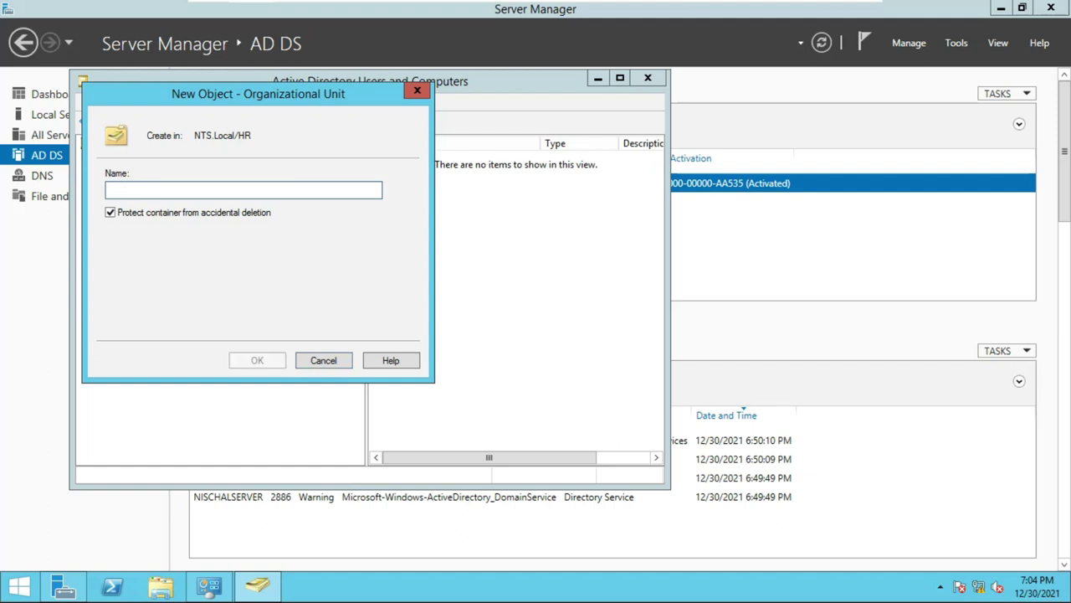
pyautogui.write('S')
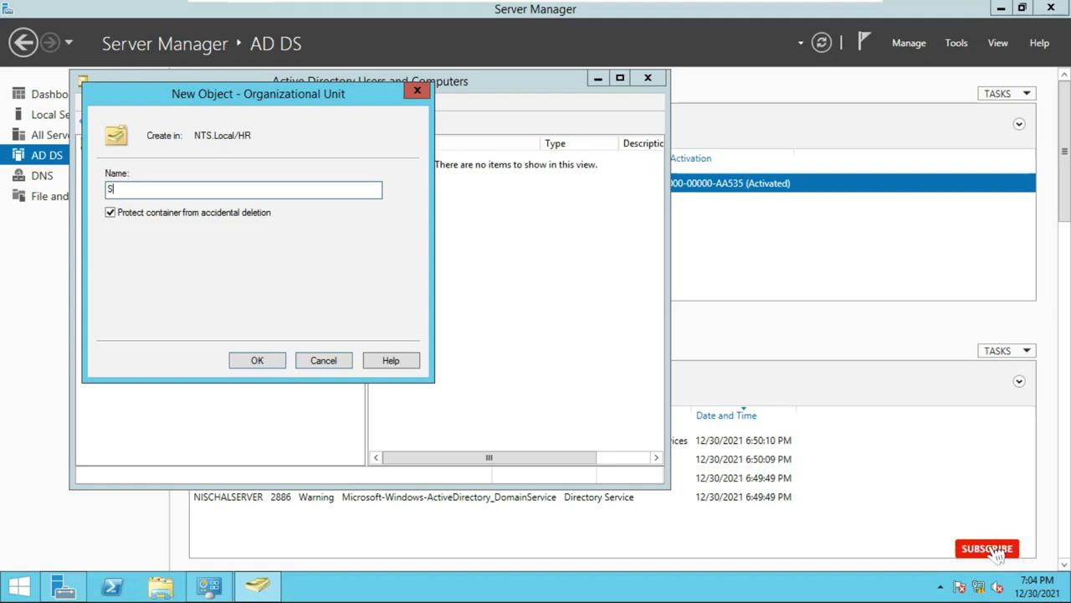
pyautogui.press('BackSpace')
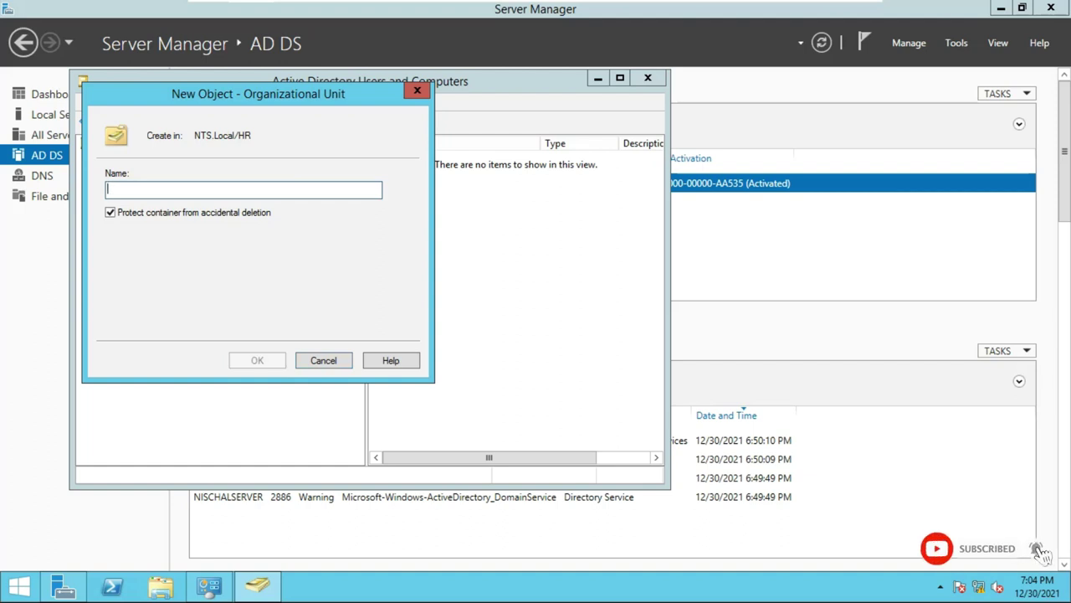
pyautogui.write('User')
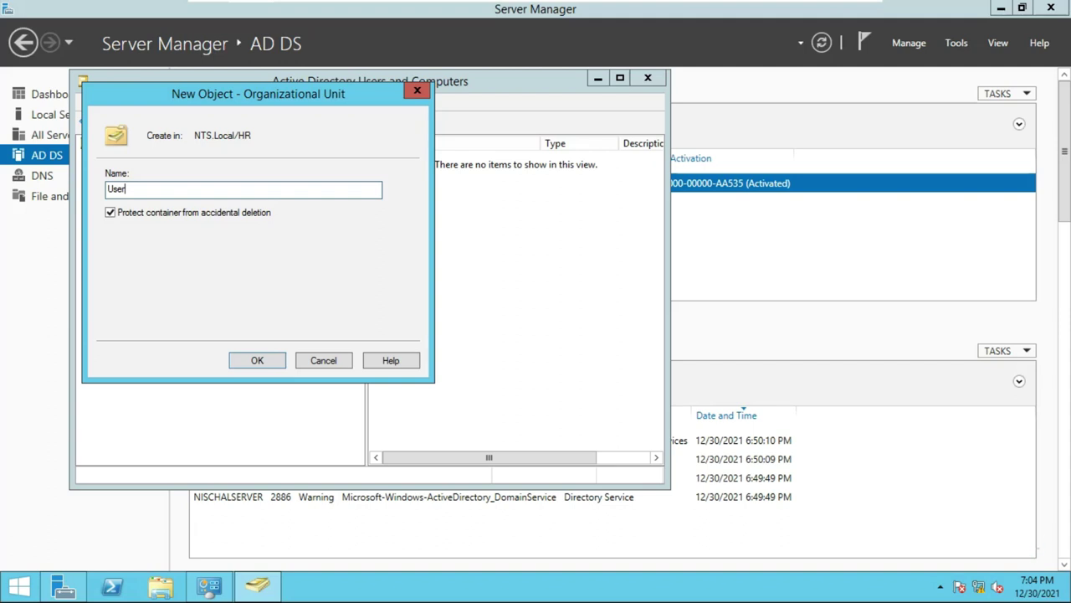
pyautogui.click(257, 361)
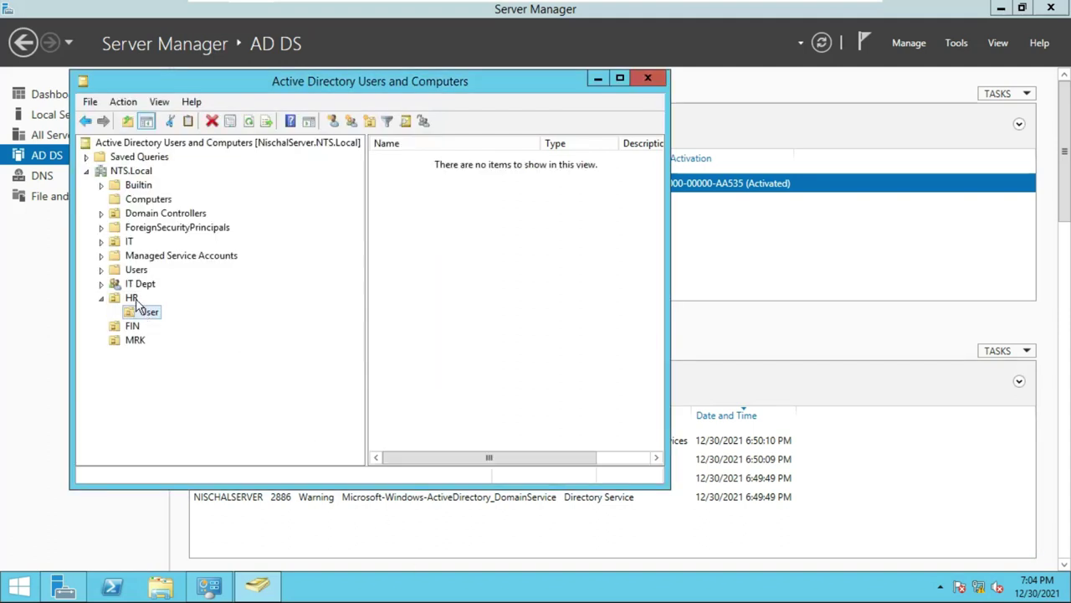
pyautogui.click(133, 299)
# Add a child OU named Computer inside HR, then select the FIN OU.
pyautogui.rightClick(132, 299)
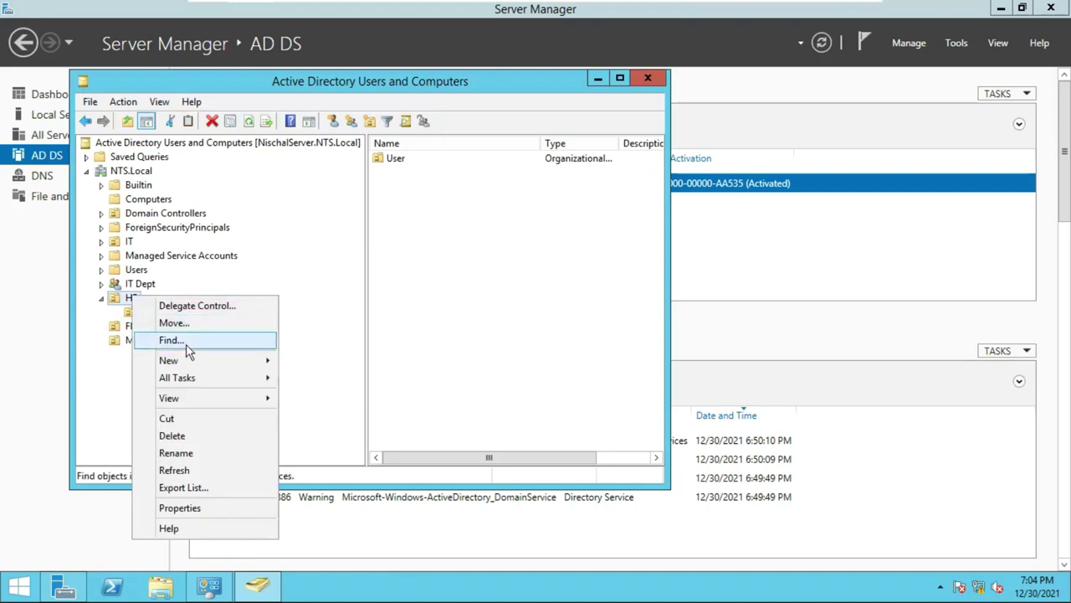
pyautogui.moveTo(187, 360)
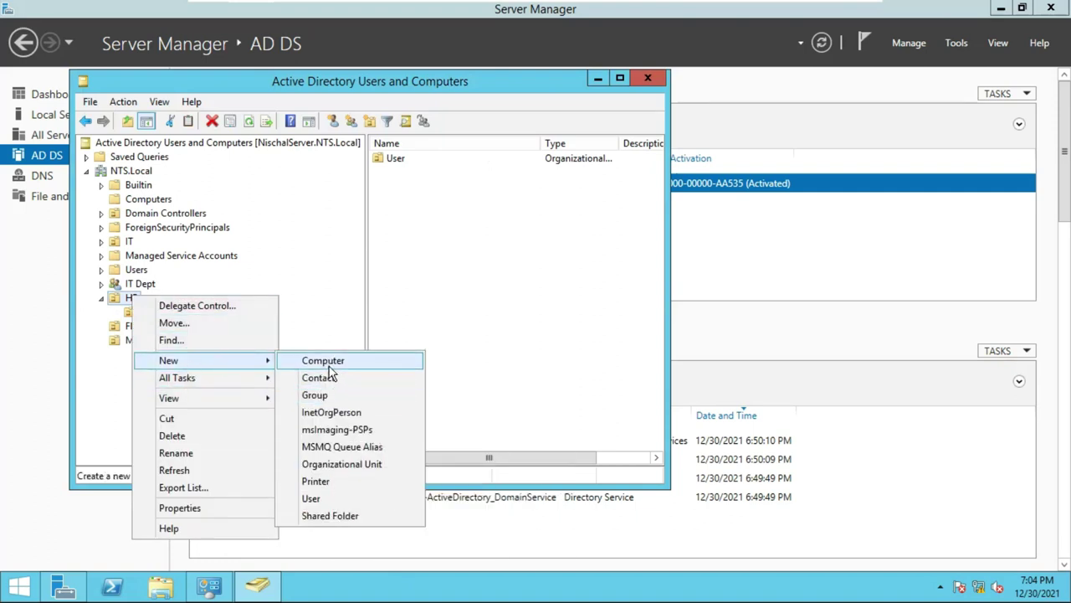
pyautogui.click(343, 465)
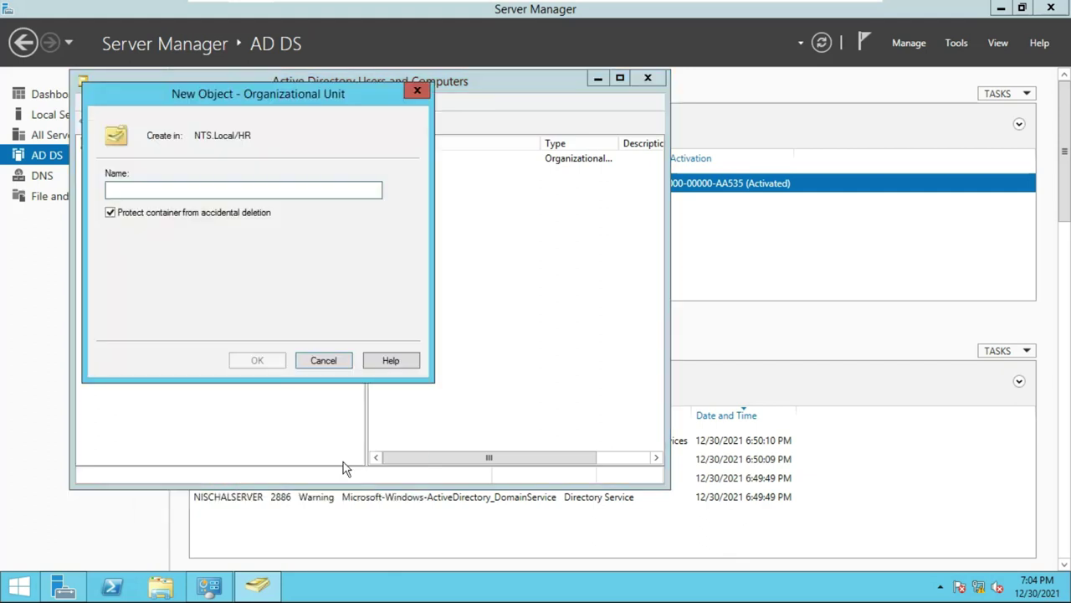
pyautogui.write('Computer')
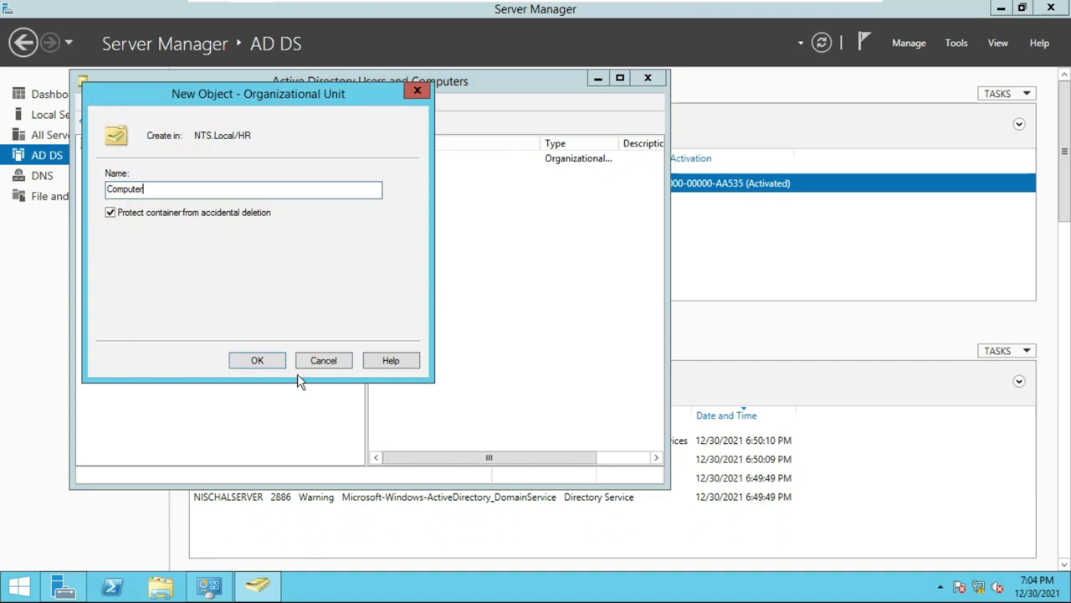
pyautogui.click(261, 359)
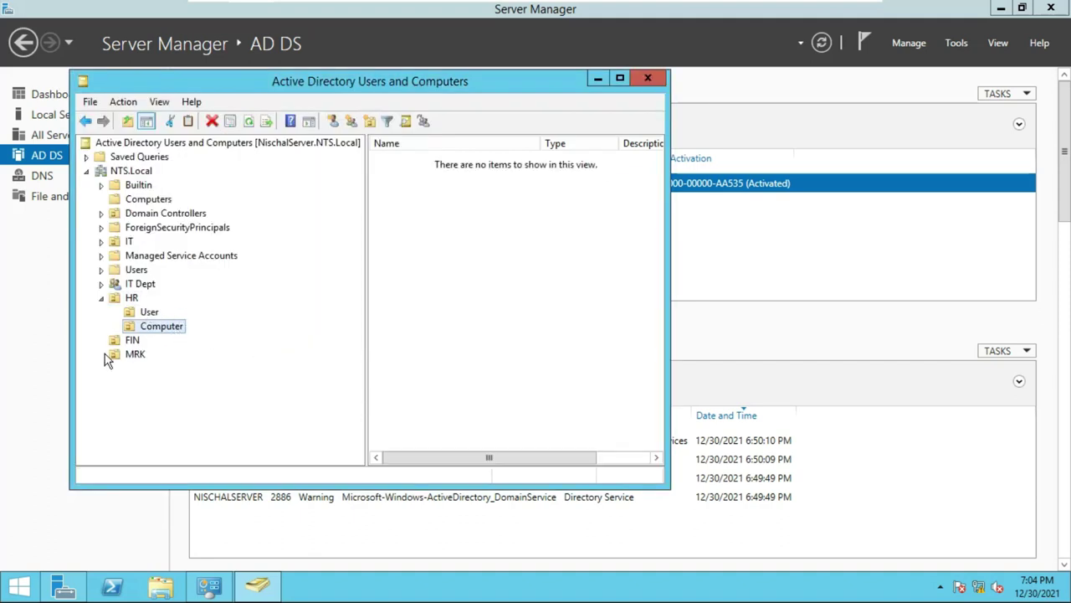
pyautogui.click(132, 298)
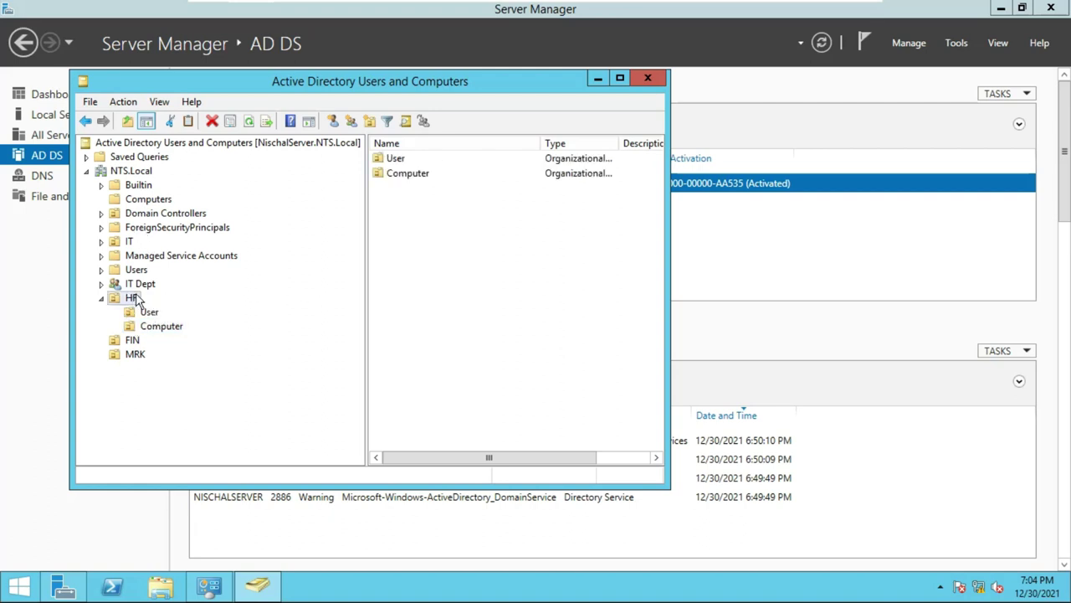
pyautogui.click(132, 340)
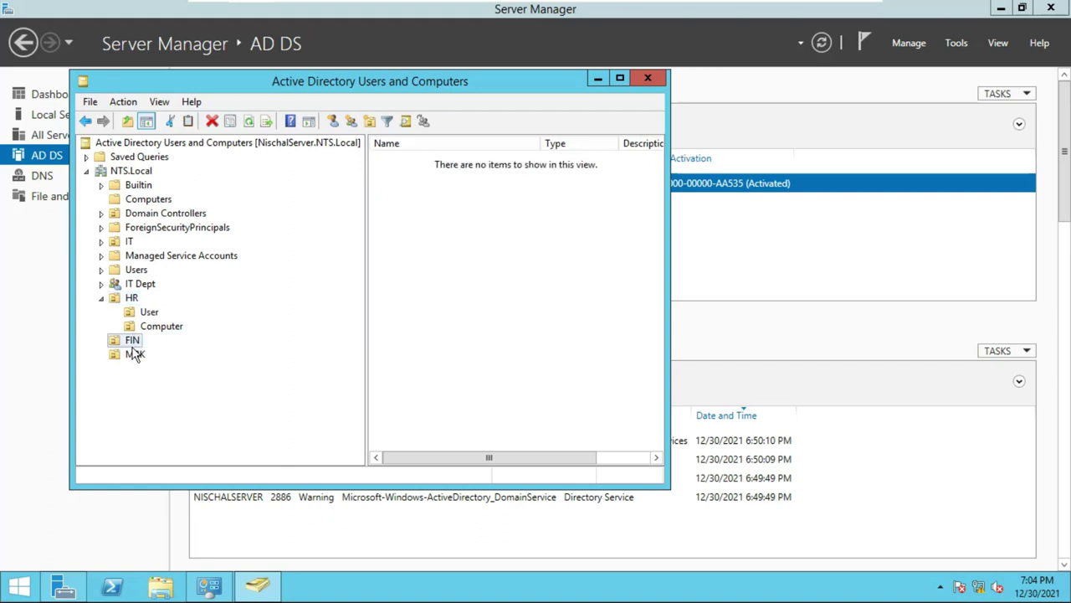
# Create a User organizational unit inside FIN.
pyautogui.rightClick(138, 343)
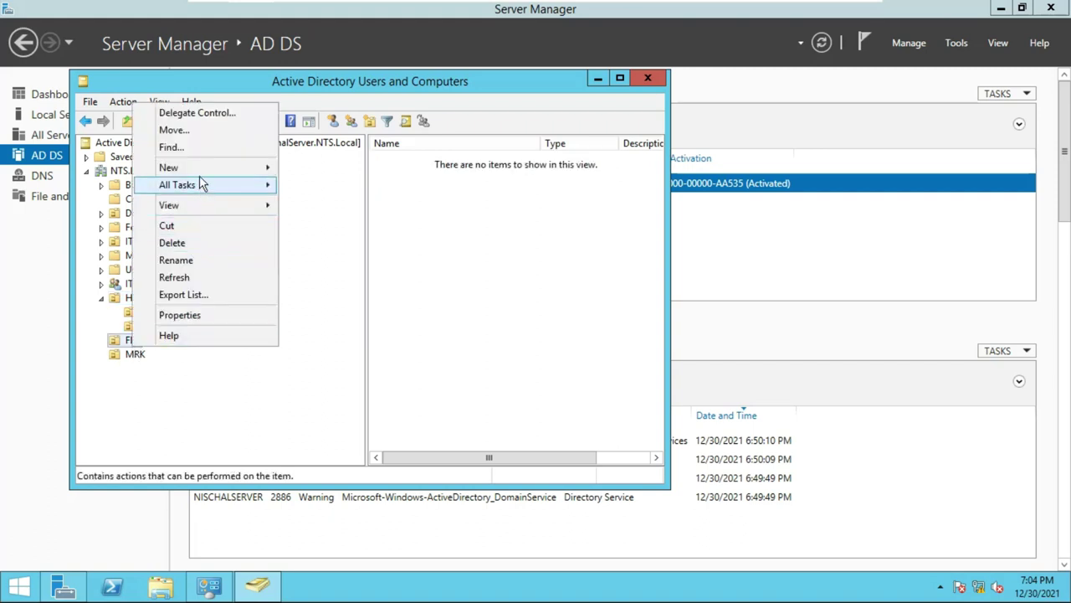
pyautogui.moveTo(201, 169)
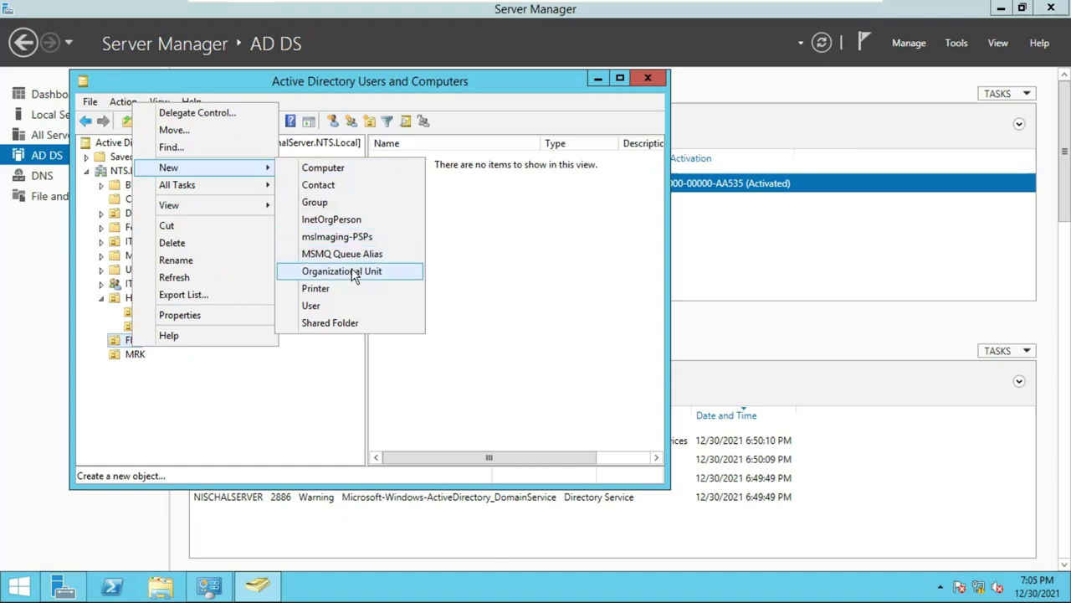
pyautogui.click(354, 276)
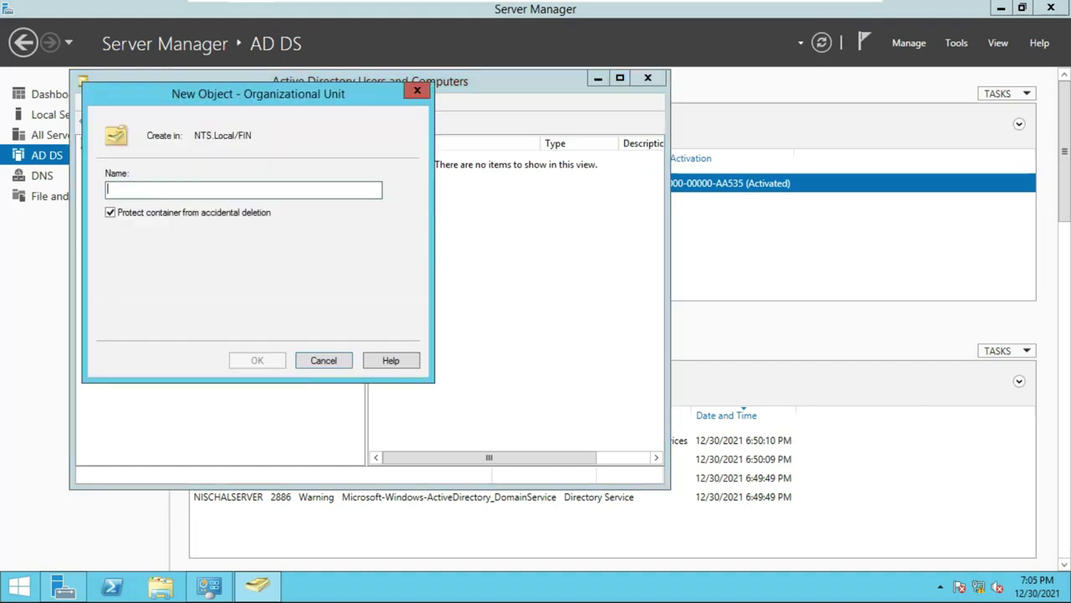
pyautogui.write('User')
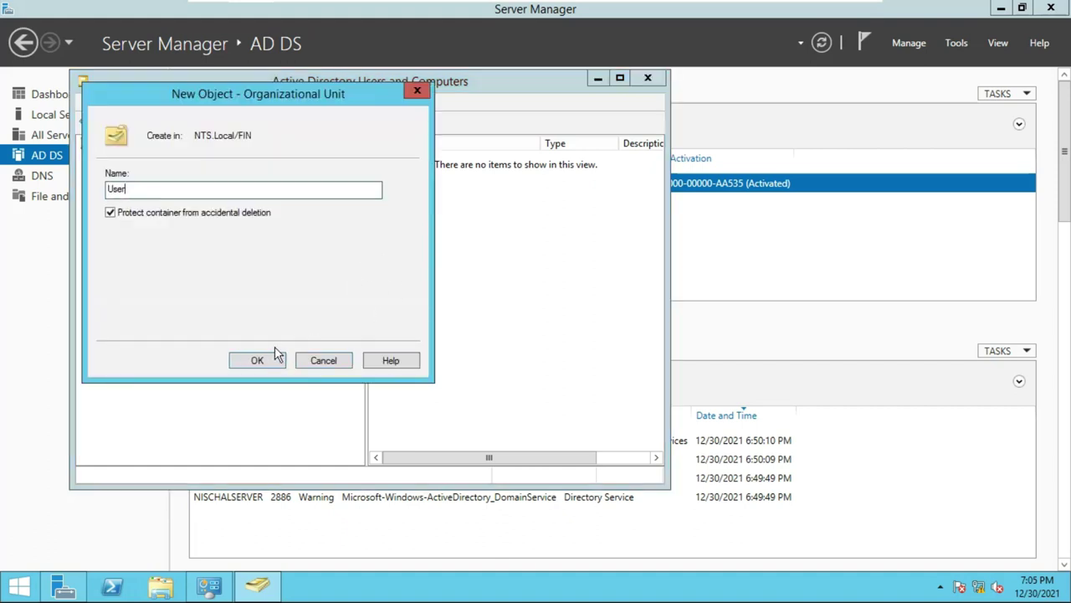
pyautogui.click(269, 357)
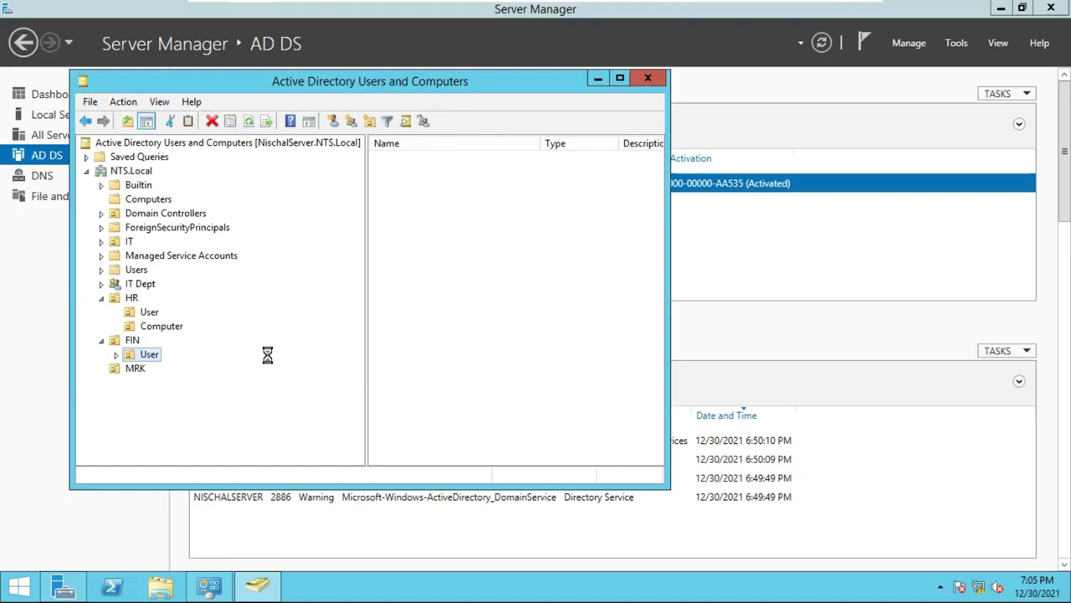
# Create a Computer organizational unit inside FIN.
pyautogui.rightClick(134, 340)
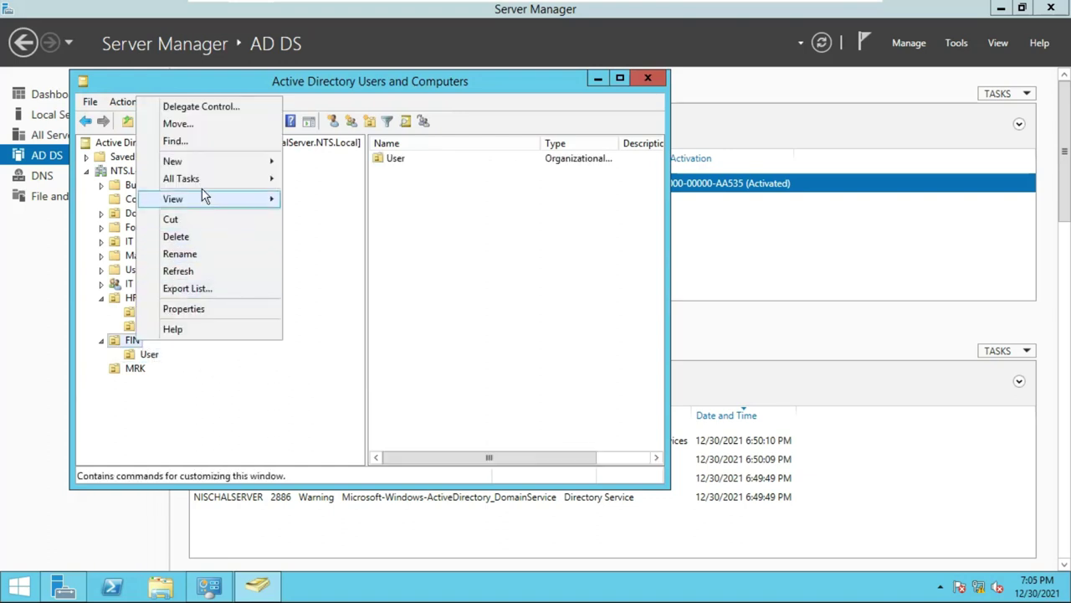
pyautogui.moveTo(192, 161)
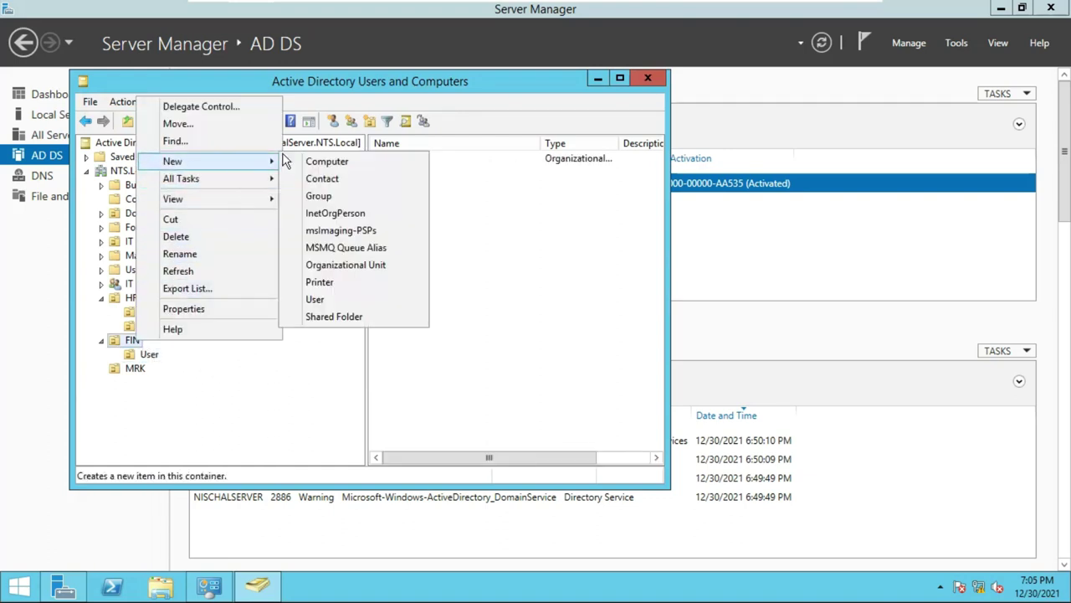
pyautogui.click(337, 264)
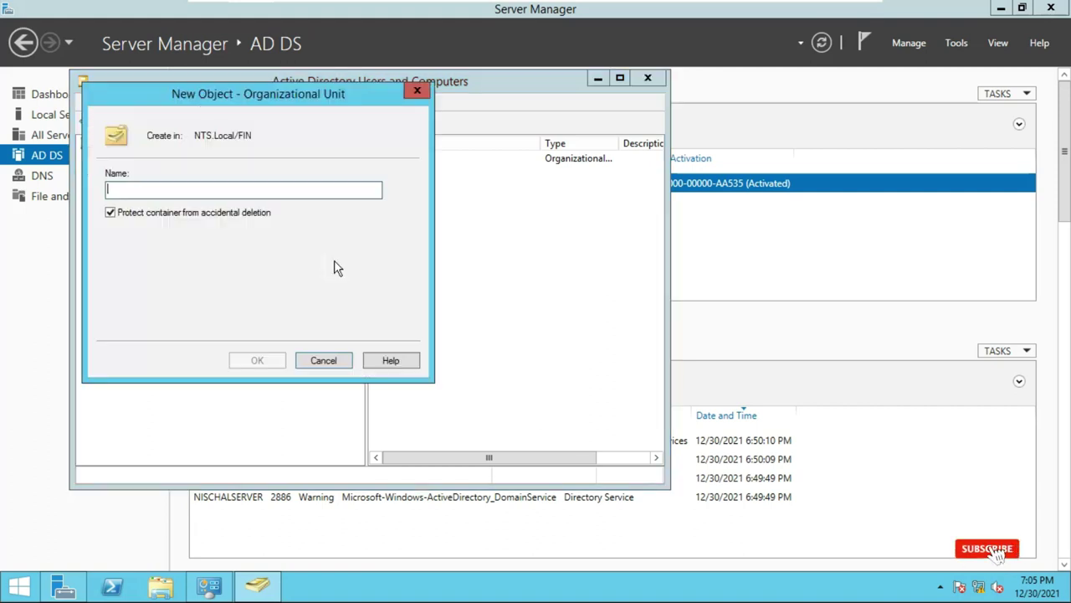
pyautogui.write('Com')
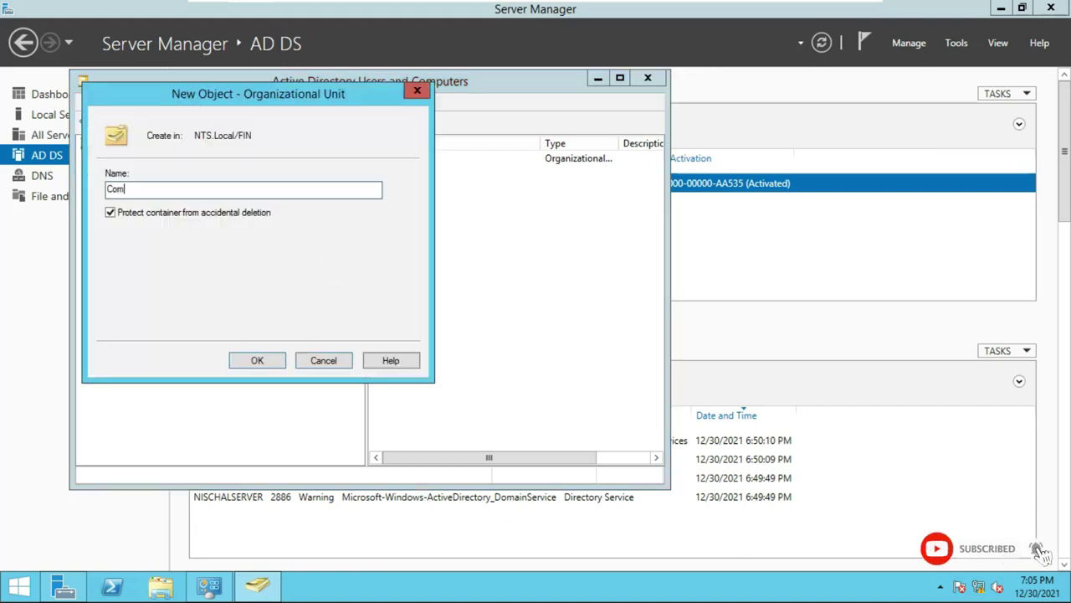
pyautogui.write('puter')
pyautogui.click(269, 360)
# Create a User organizational unit inside MRK.
pyautogui.rightClick(136, 383)
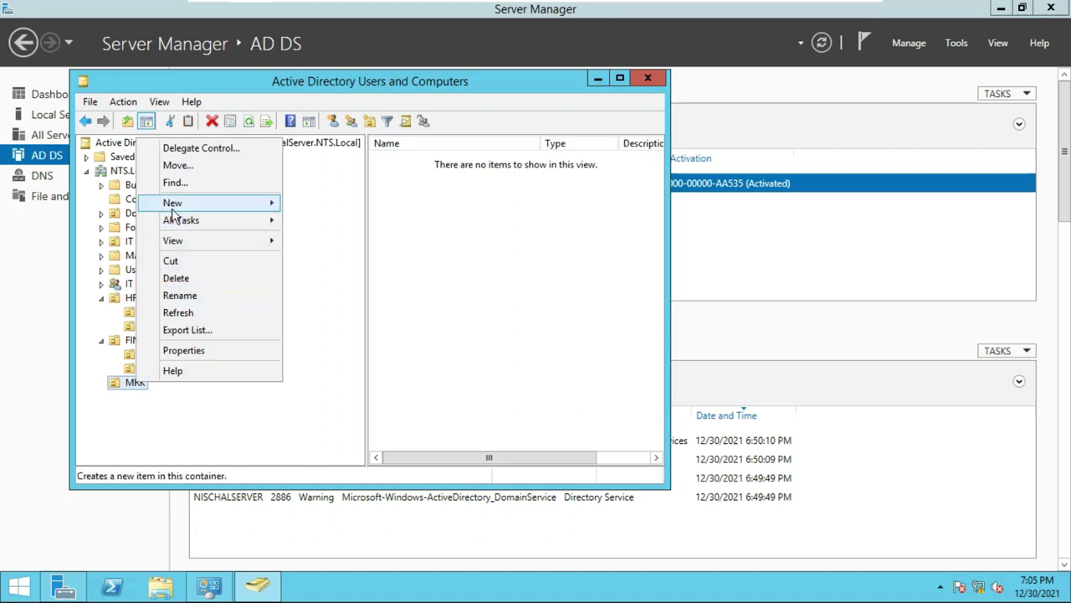
pyautogui.moveTo(172, 209)
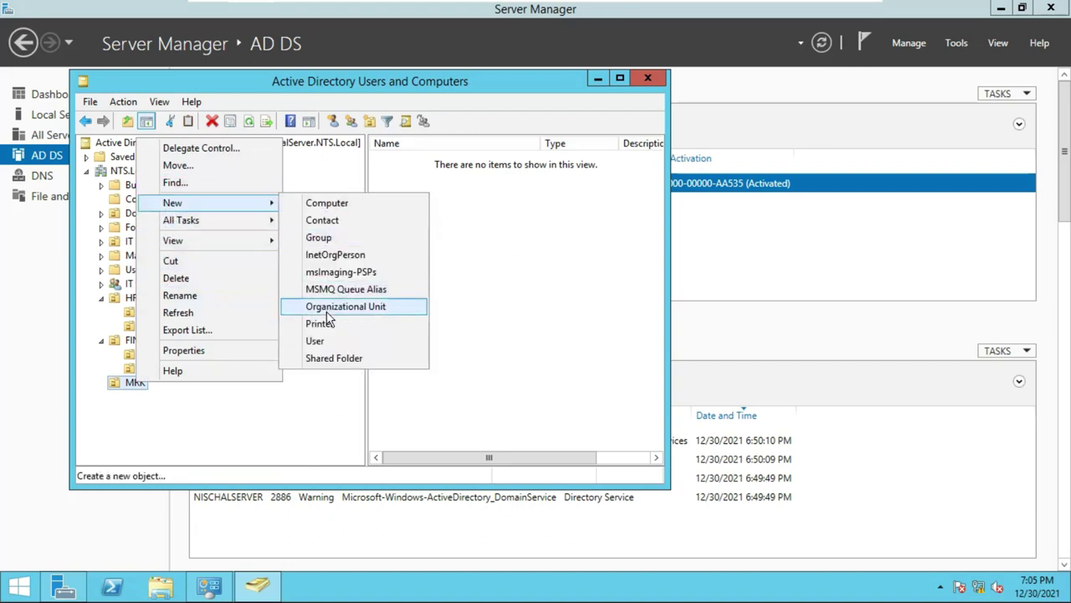
pyautogui.click(328, 308)
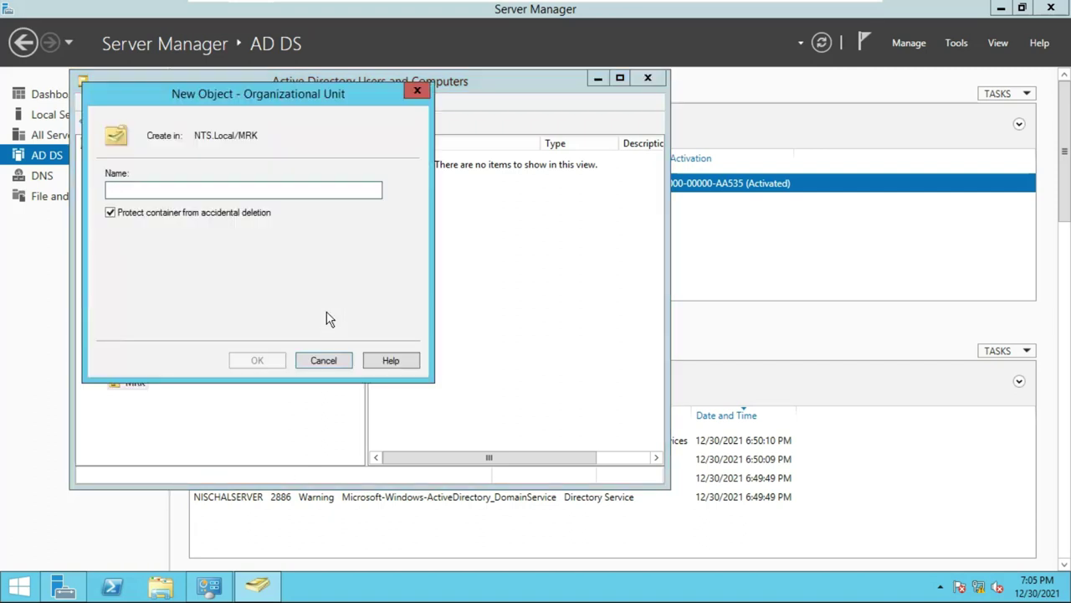
pyautogui.write('User')
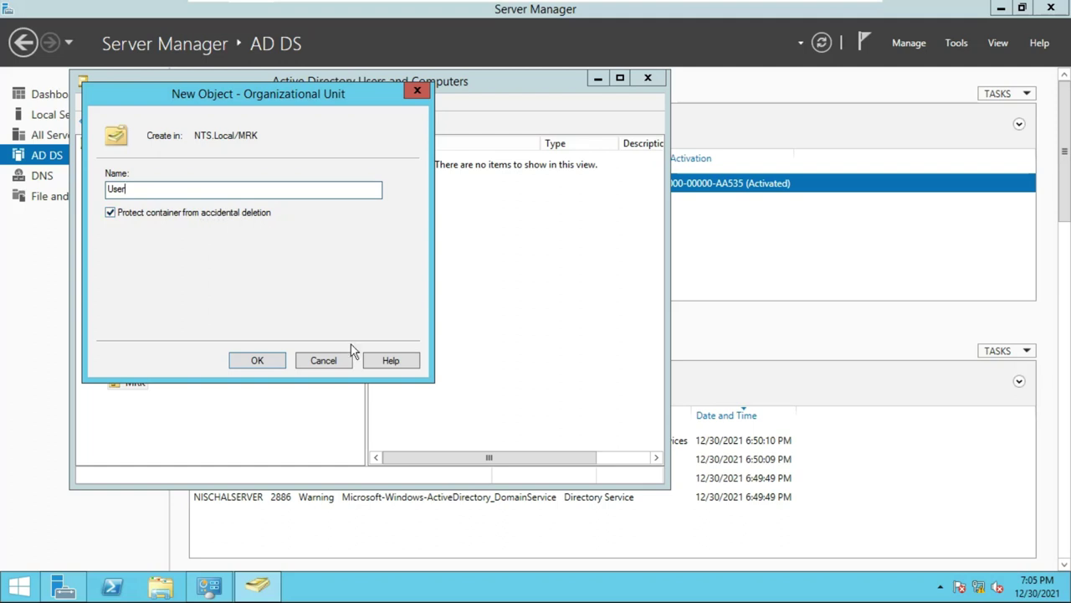
pyautogui.click(259, 362)
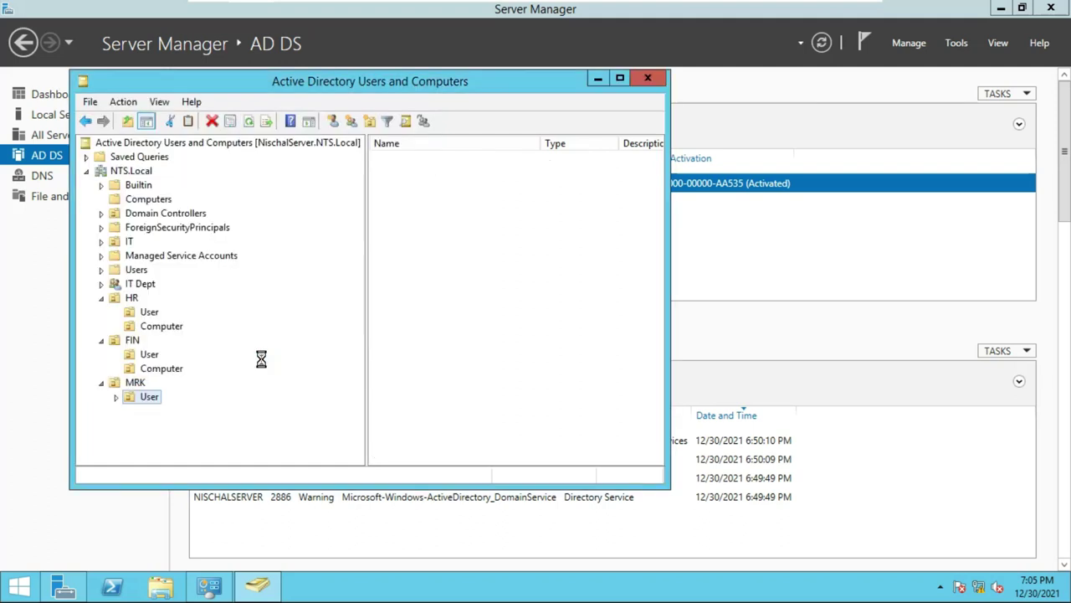
# Create a Computer organizational unit inside MRK.
pyautogui.click(135, 383)
pyautogui.rightClick(135, 382)
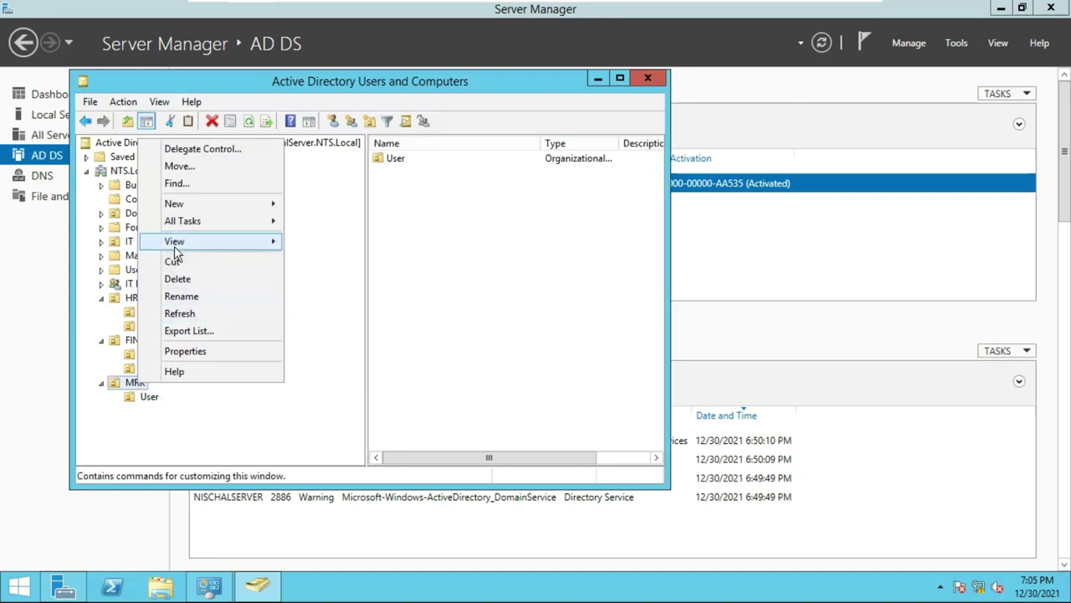
pyautogui.moveTo(178, 207)
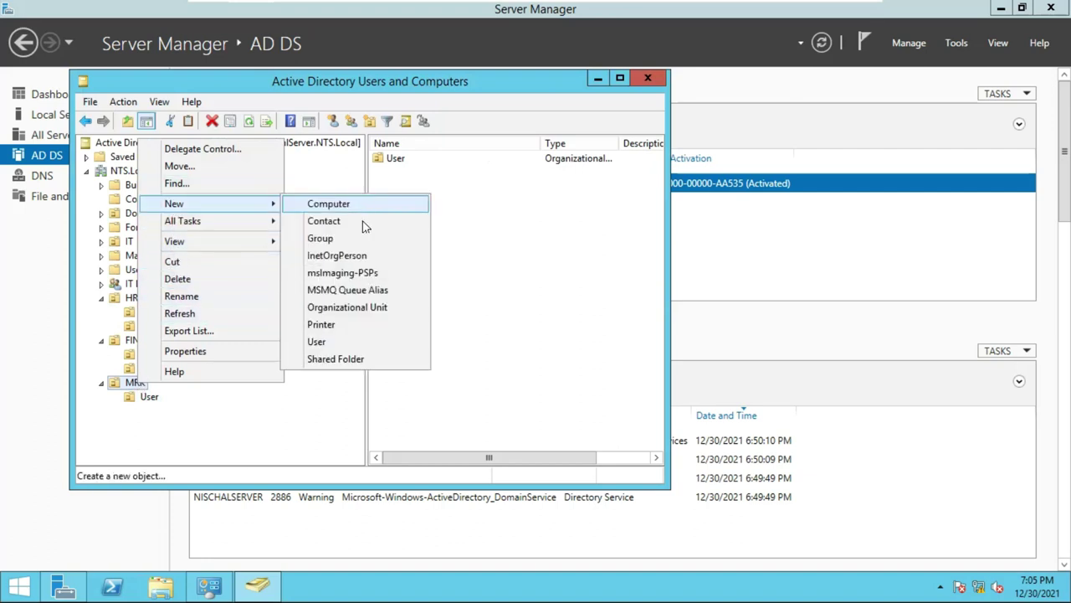
pyautogui.click(354, 307)
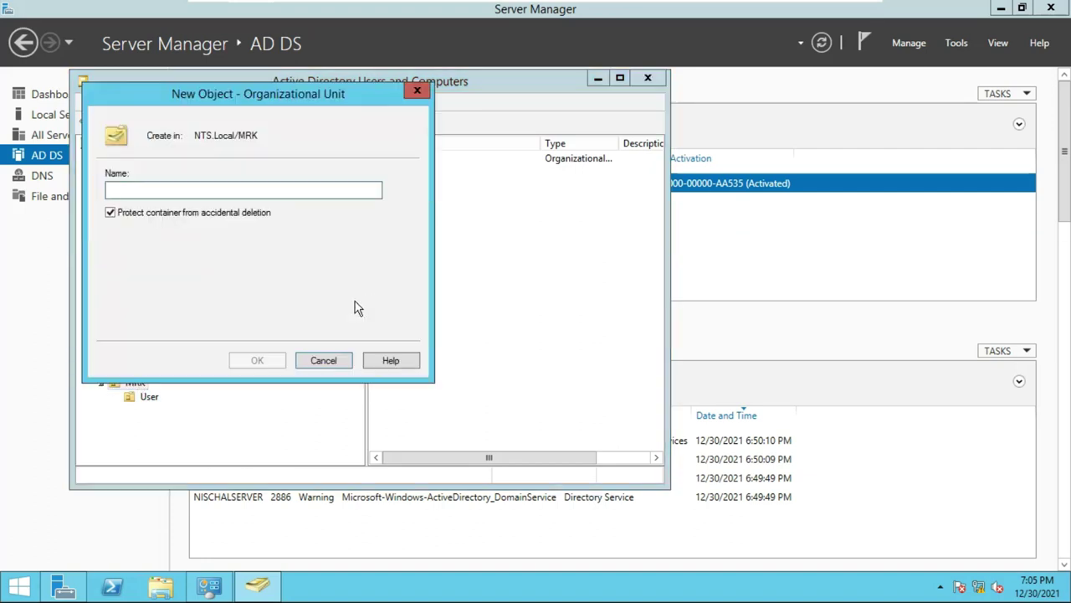
pyautogui.write('Computer')
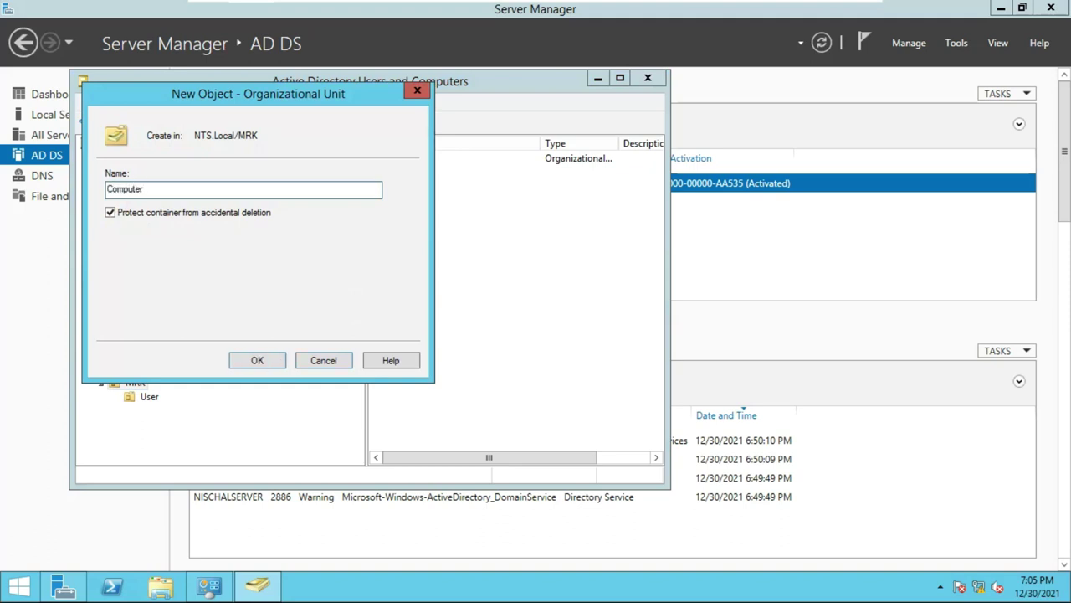
pyautogui.click(257, 360)
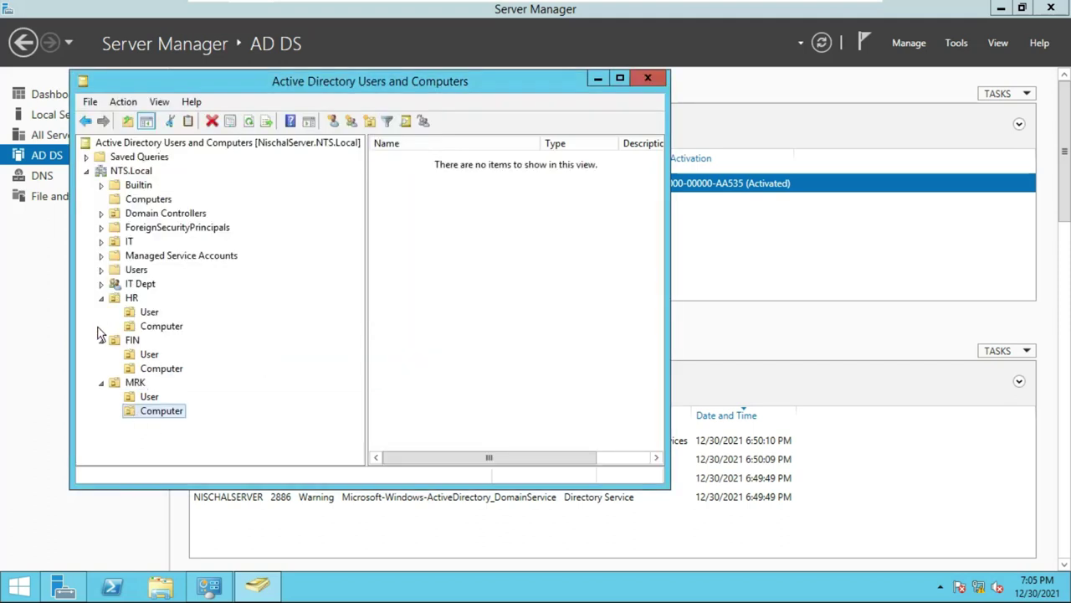
# Start a new user under NTS.Local, entering the user's name and logon name.
pyautogui.click(131, 172)
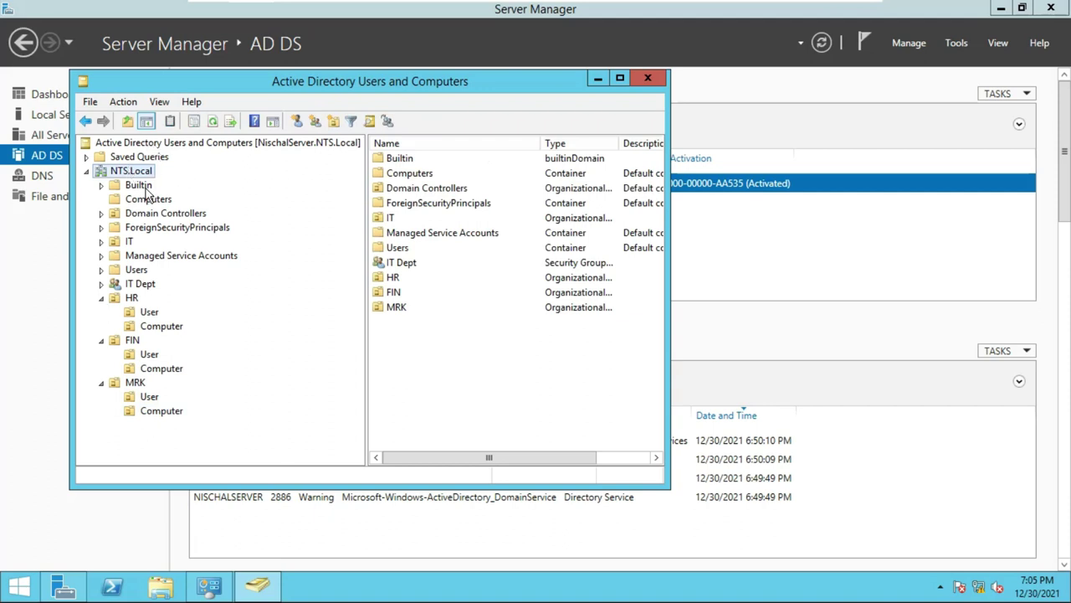
pyautogui.rightClick(139, 171)
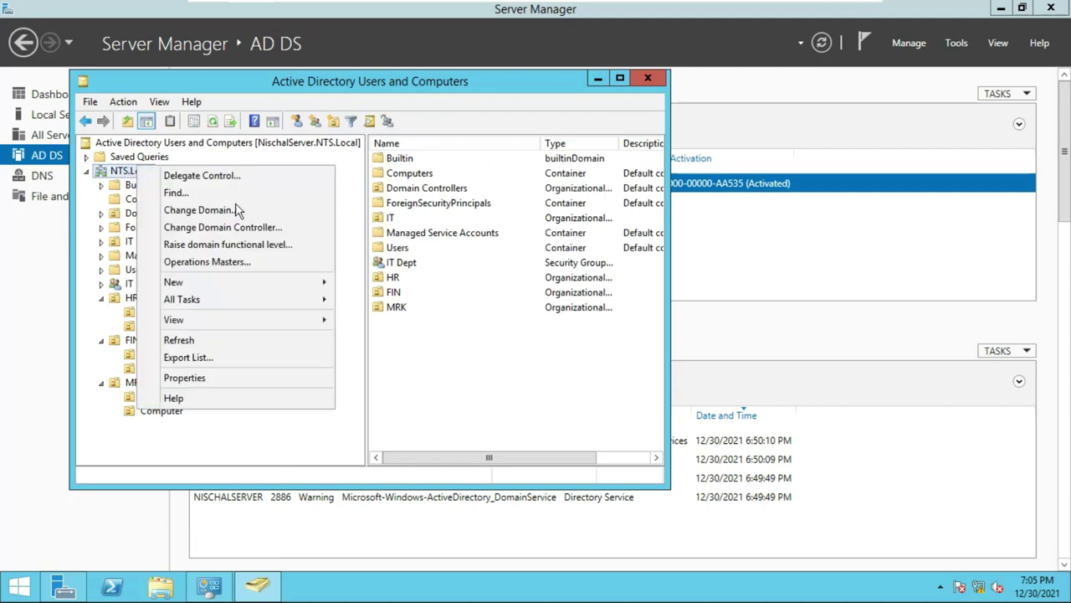
pyautogui.moveTo(223, 285)
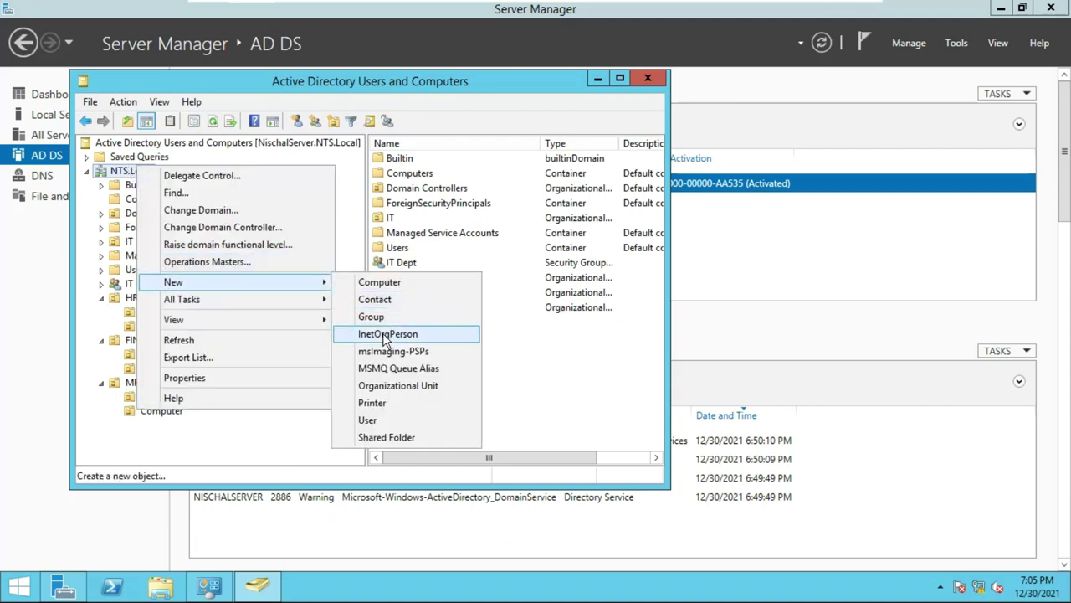
pyautogui.click(398, 420)
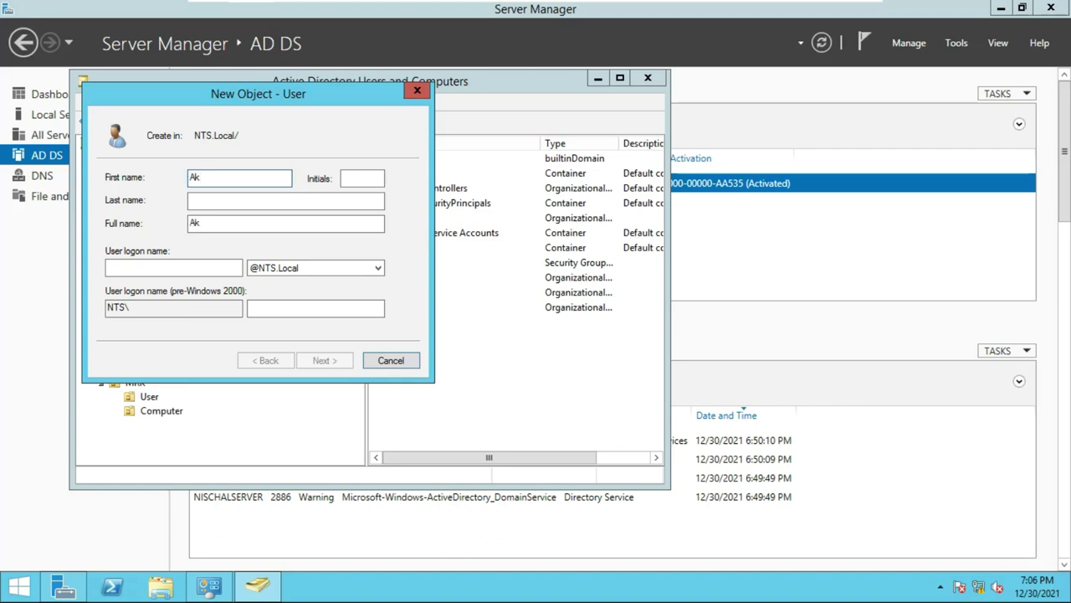
pyautogui.click(151, 268)
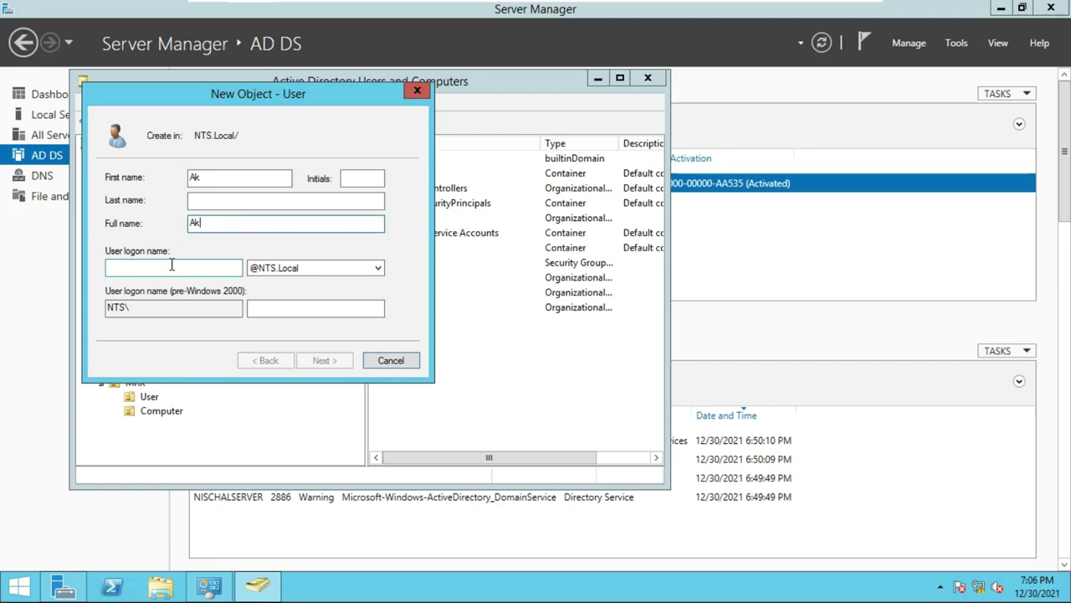
pyautogui.write('AK')
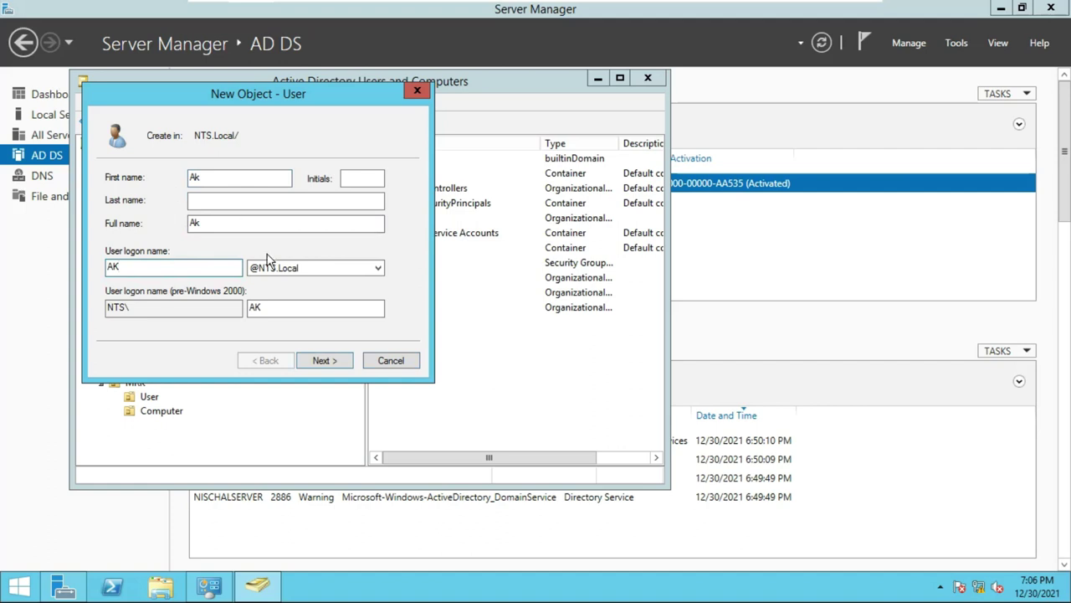
pyautogui.click(323, 360)
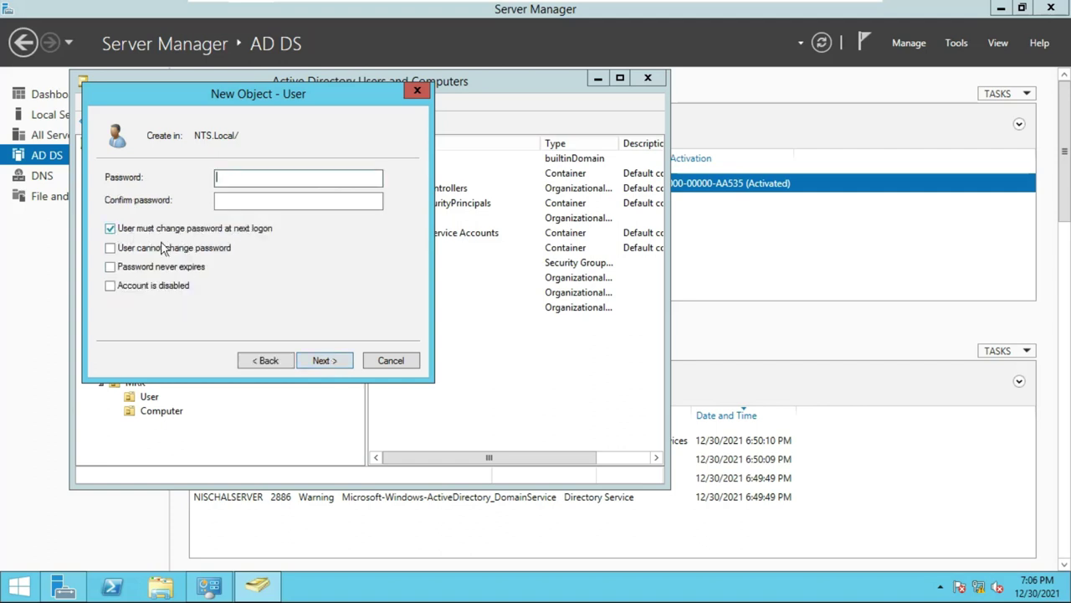
# Clear must-change, set Password never expires, enter the password twice and finish.
pyautogui.click(116, 234)
pyautogui.click(114, 250)
pyautogui.click(111, 267)
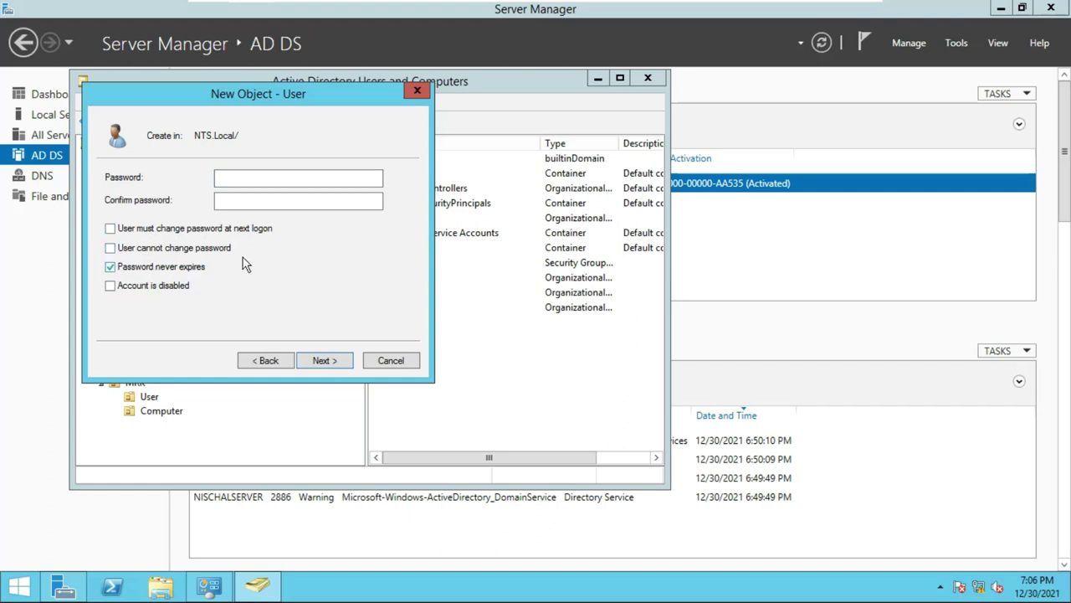
pyautogui.click(268, 180)
pyautogui.click(275, 177)
pyautogui.write('Passw')
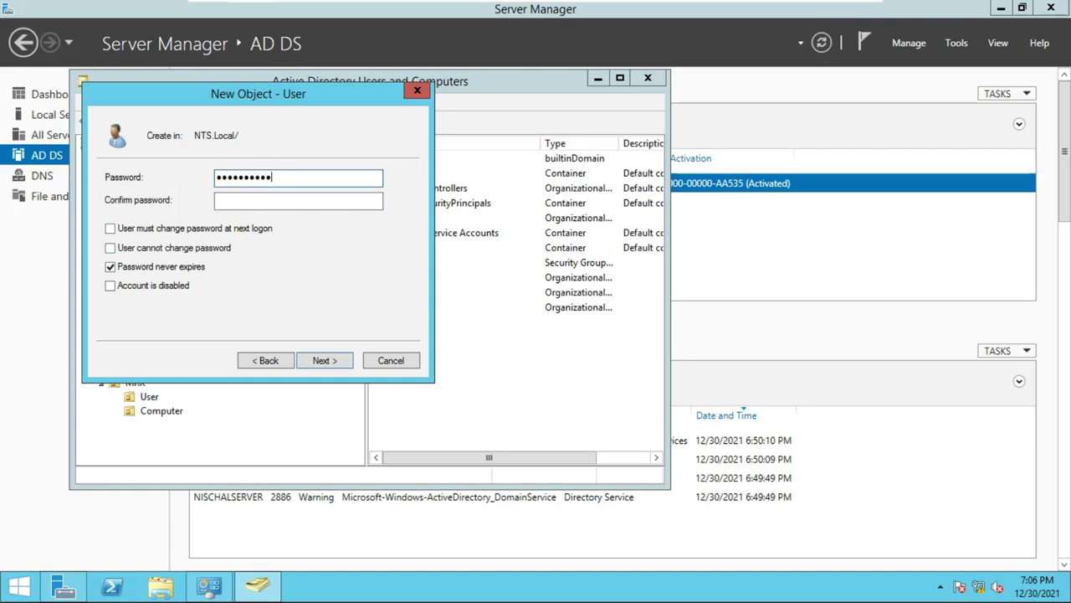
pyautogui.click(248, 203)
pyautogui.write('P')
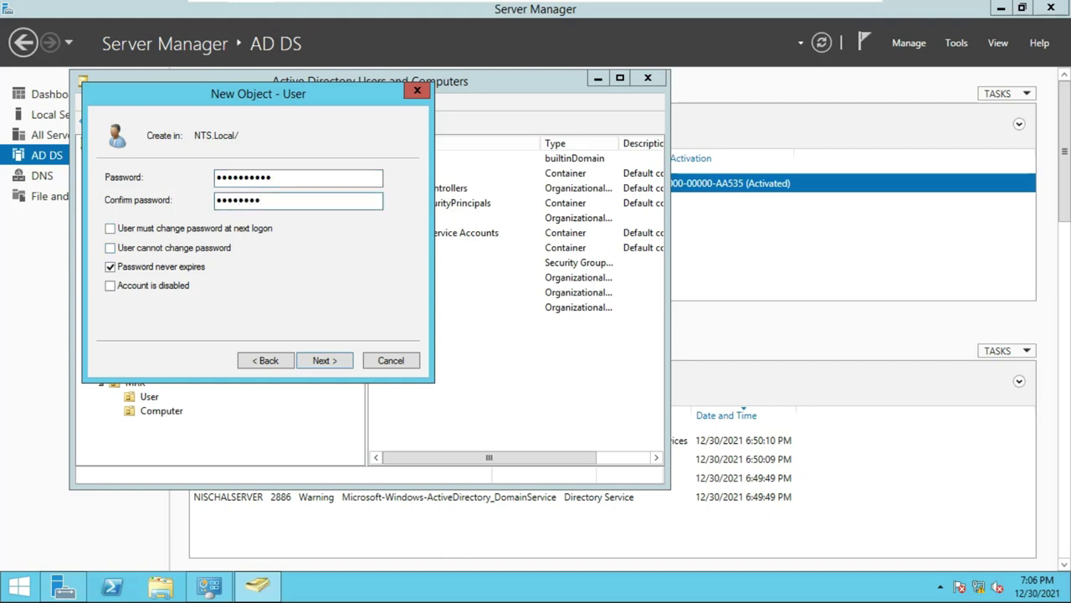
pyautogui.click(312, 354)
pyautogui.click(312, 359)
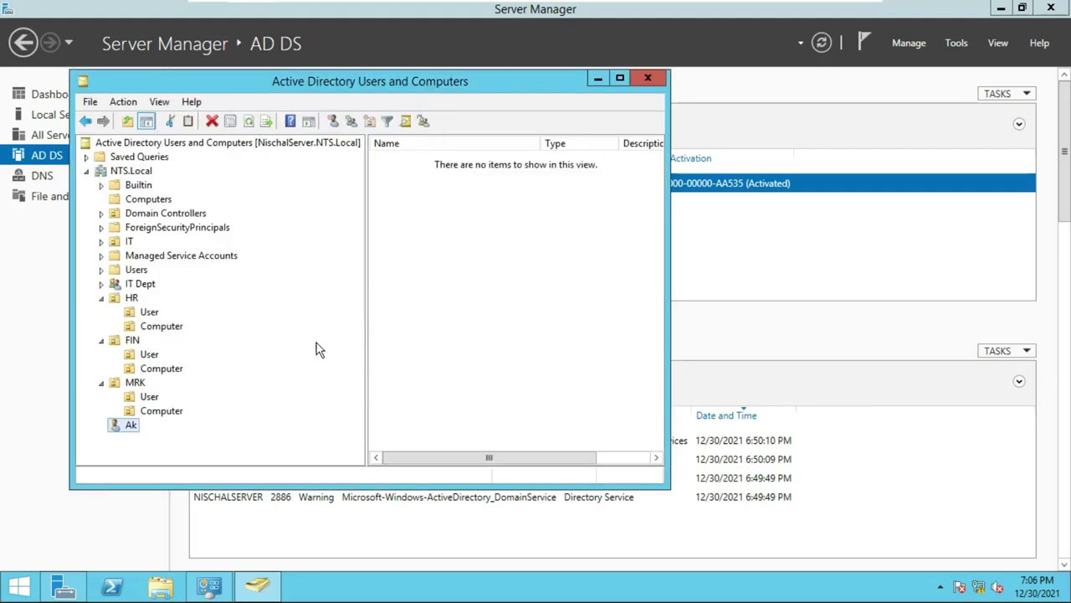
# Start a second new user under NTS.Local with the user's first name and logon name.
pyautogui.rightClick(132, 172)
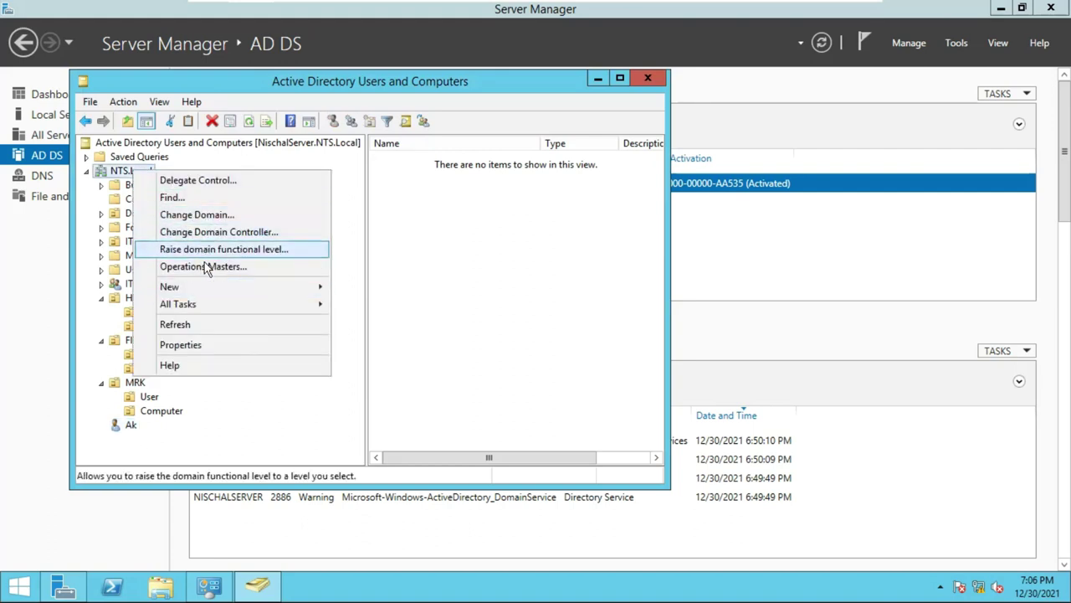
pyautogui.moveTo(207, 288)
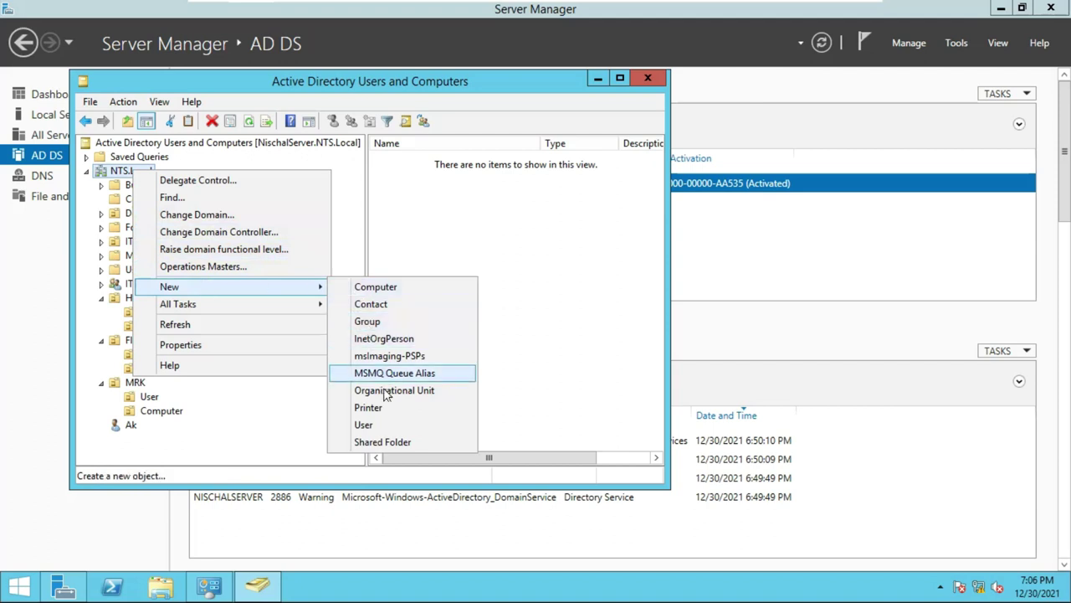
pyautogui.click(385, 426)
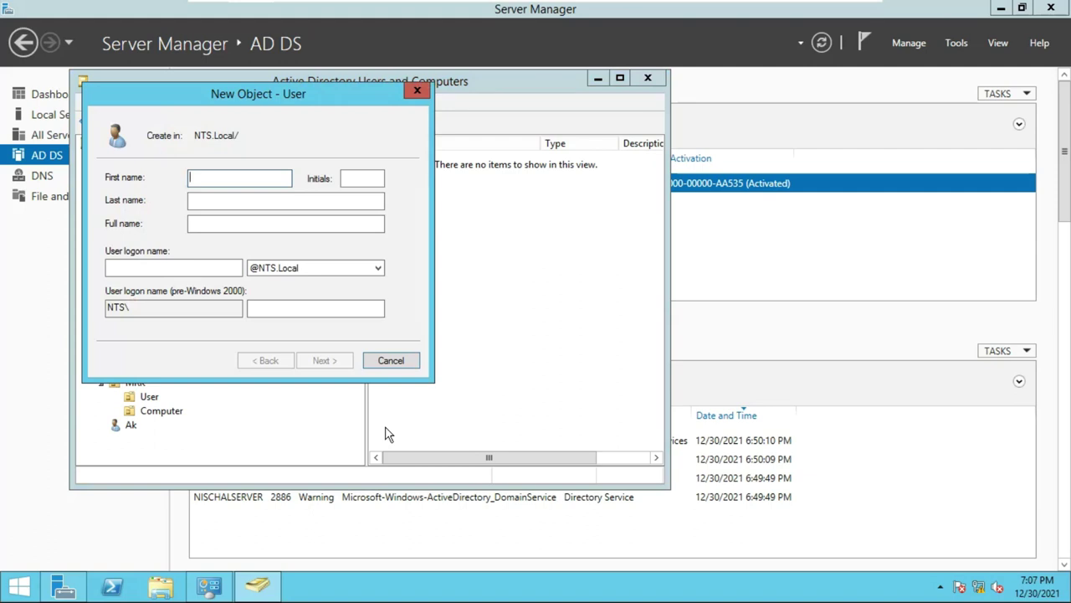
pyautogui.write('NS')
pyautogui.click(179, 268)
pyautogui.write('NS')
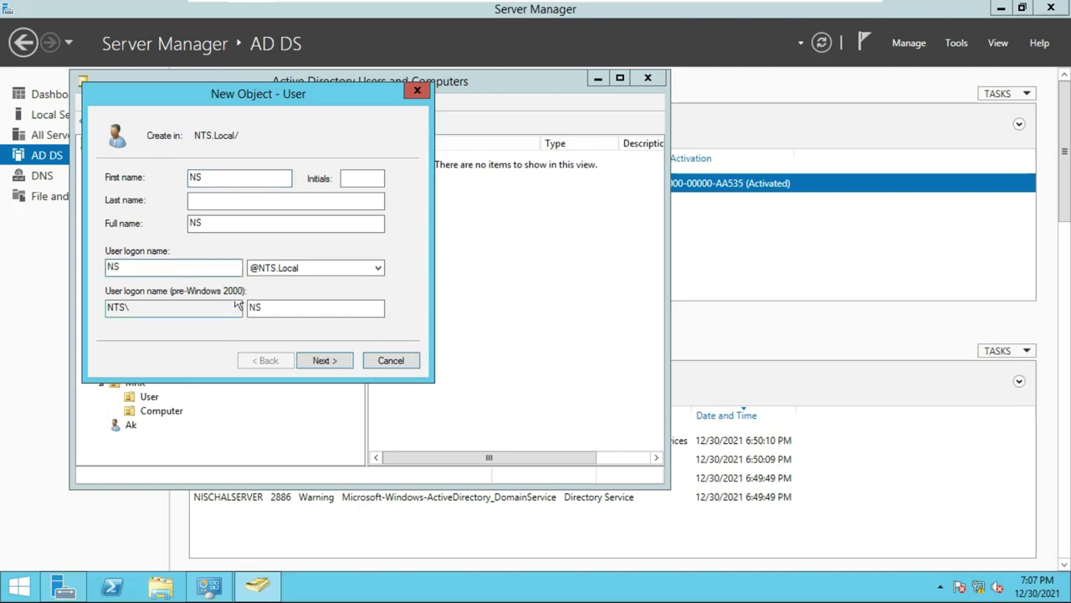
pyautogui.click(325, 360)
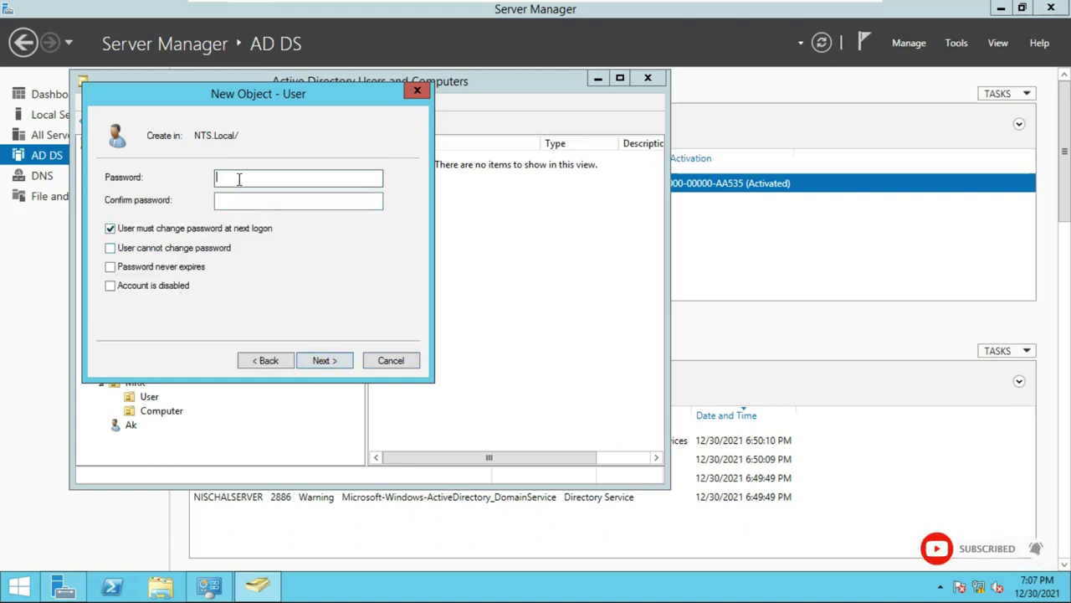
# Disable forced password change, enable Password never expires, enter the password twice, finish.
pyautogui.click(110, 230)
pyautogui.click(109, 266)
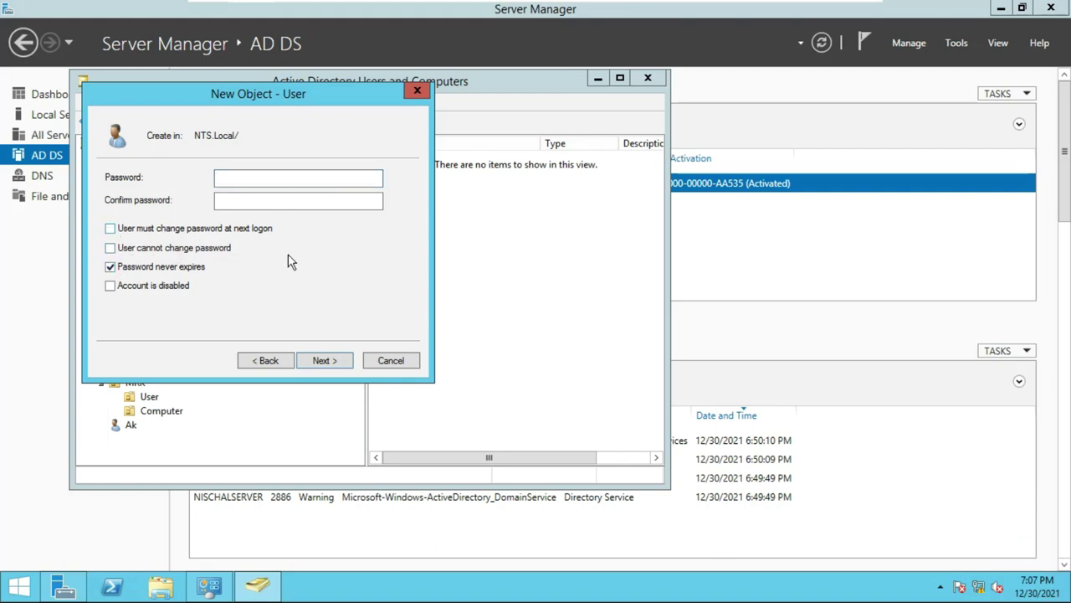
pyautogui.click(236, 180)
pyautogui.write('•••••••')
pyautogui.click(255, 199)
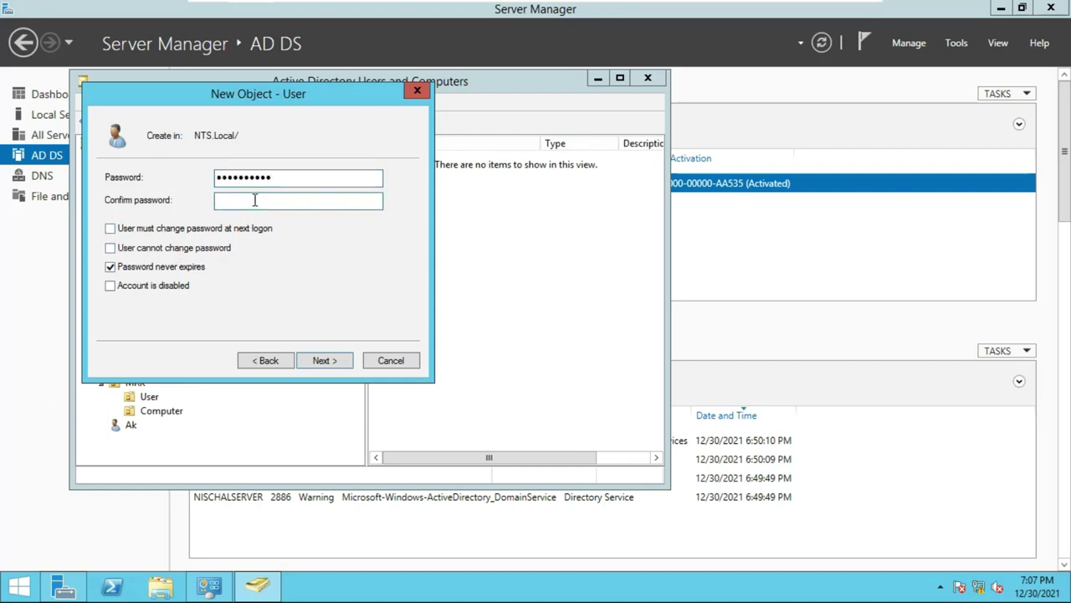
pyautogui.write('••••••••')
pyautogui.click(325, 362)
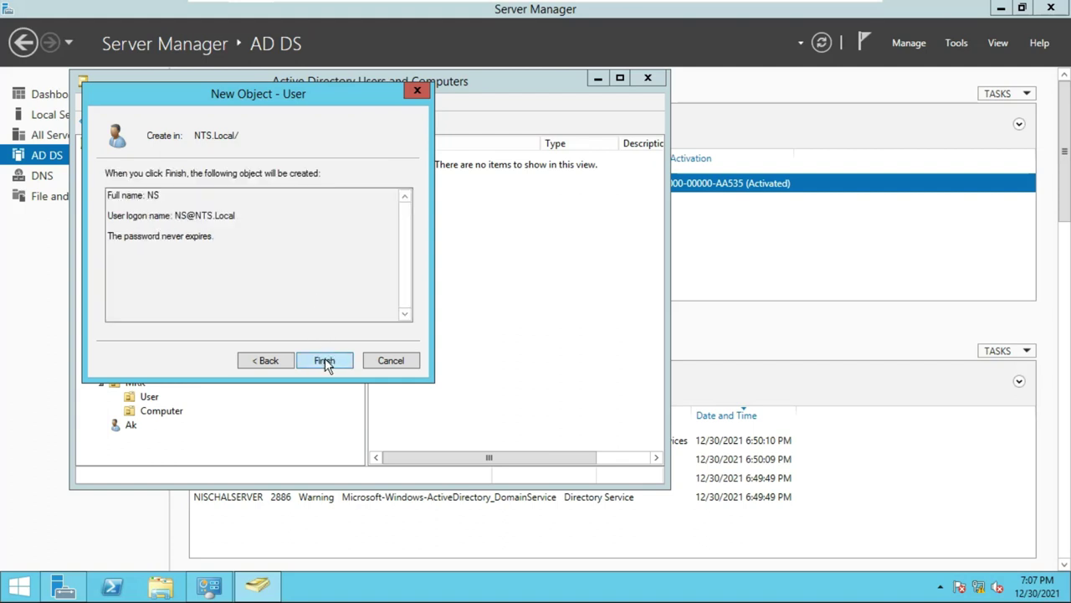
pyautogui.click(324, 360)
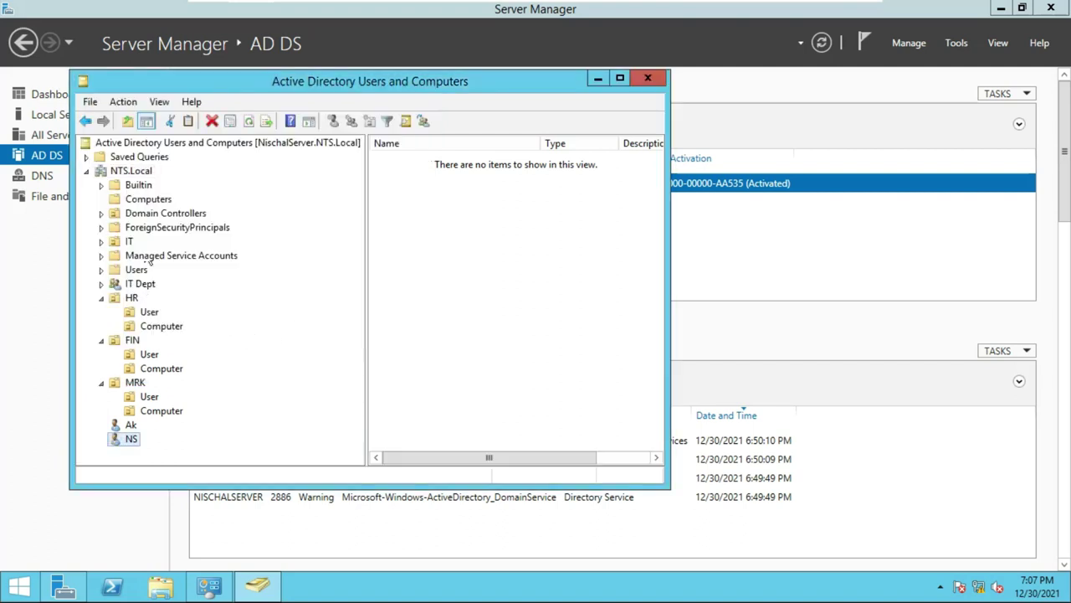
# Start a third new user under NTS.Local with the user's first name and logon name.
pyautogui.rightClick(131, 173)
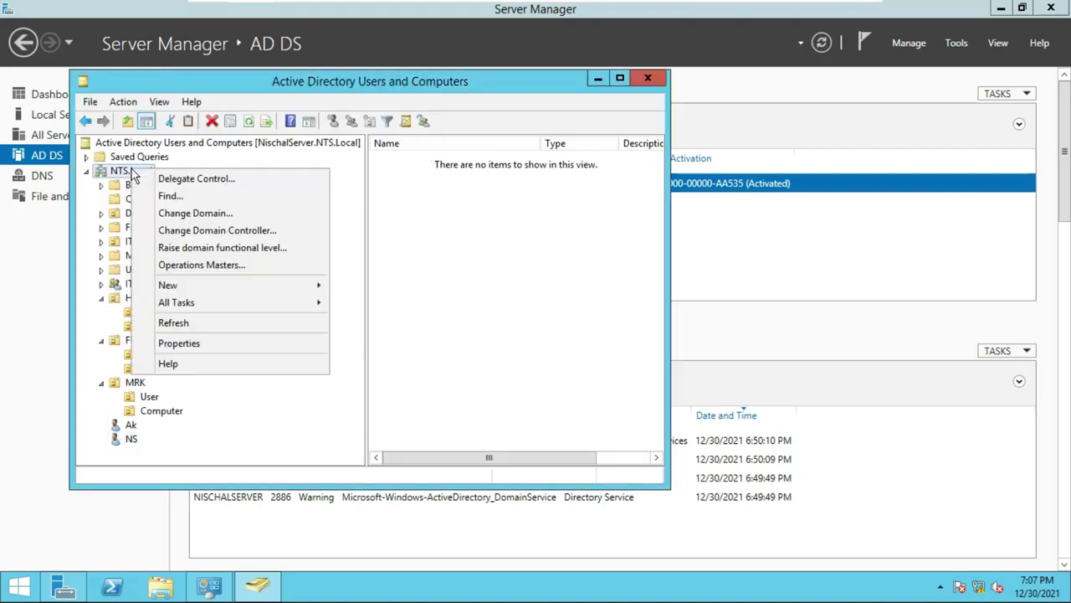
pyautogui.moveTo(192, 292)
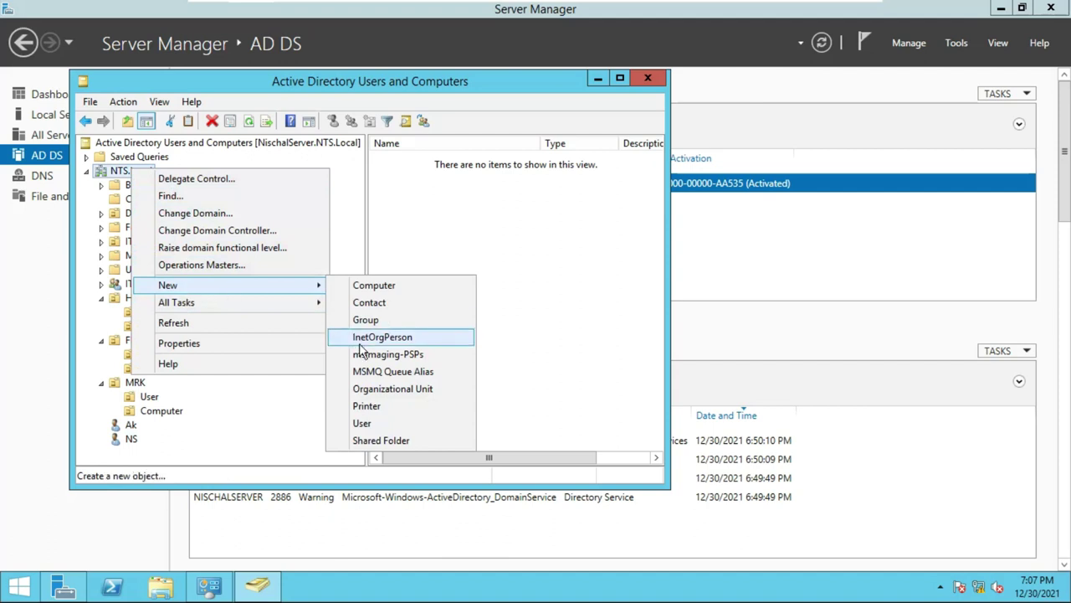
pyautogui.click(441, 424)
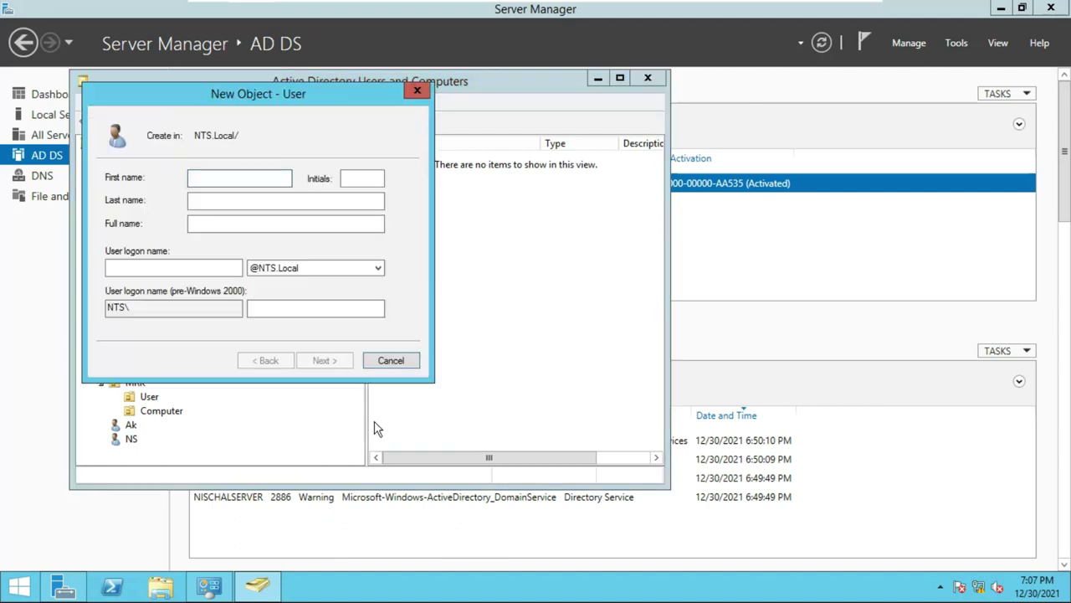
pyautogui.write('DS')
pyautogui.click(192, 272)
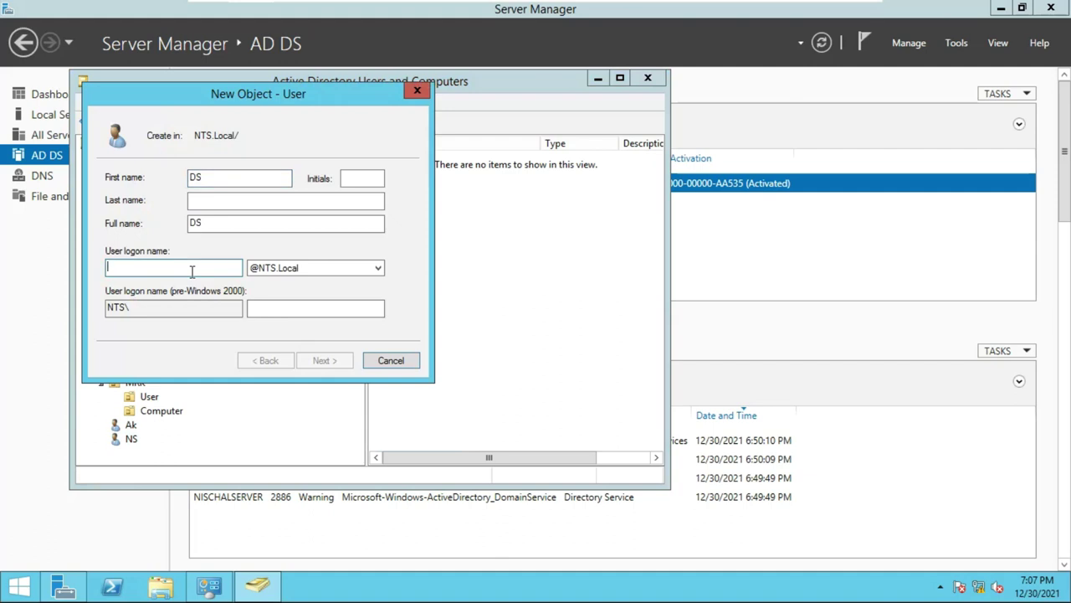
pyautogui.write('DS')
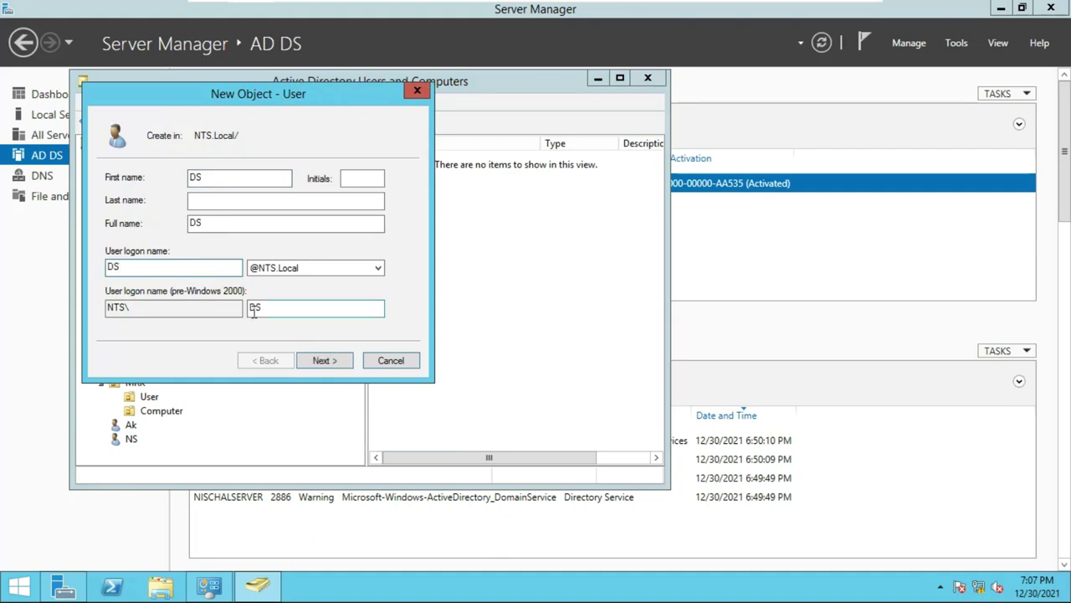
pyautogui.click(323, 361)
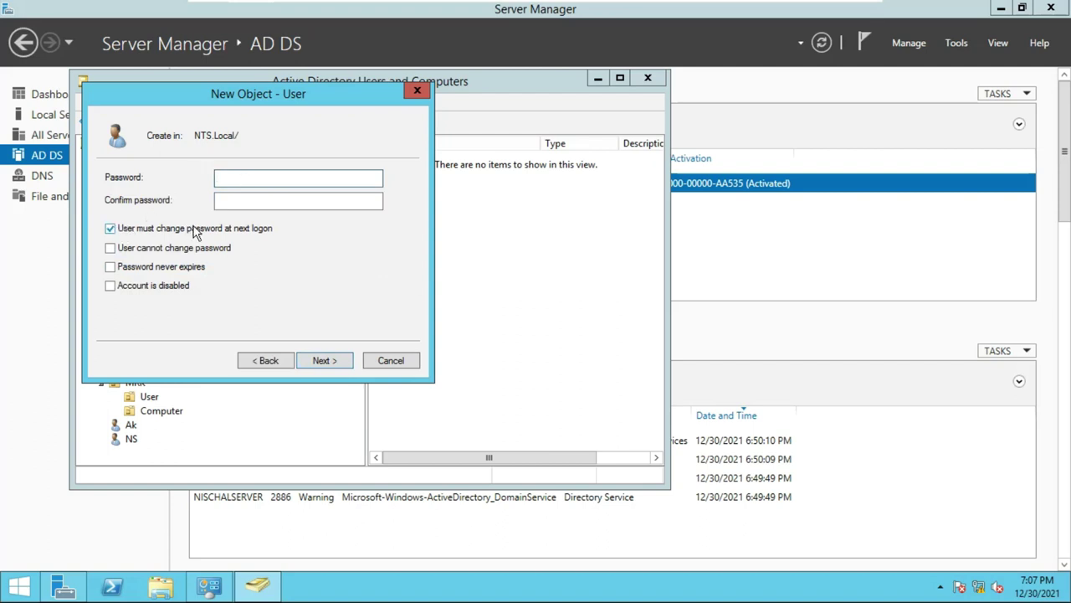
# Untick must-change, tick Password never expires, type the password twice and finish.
pyautogui.click(109, 230)
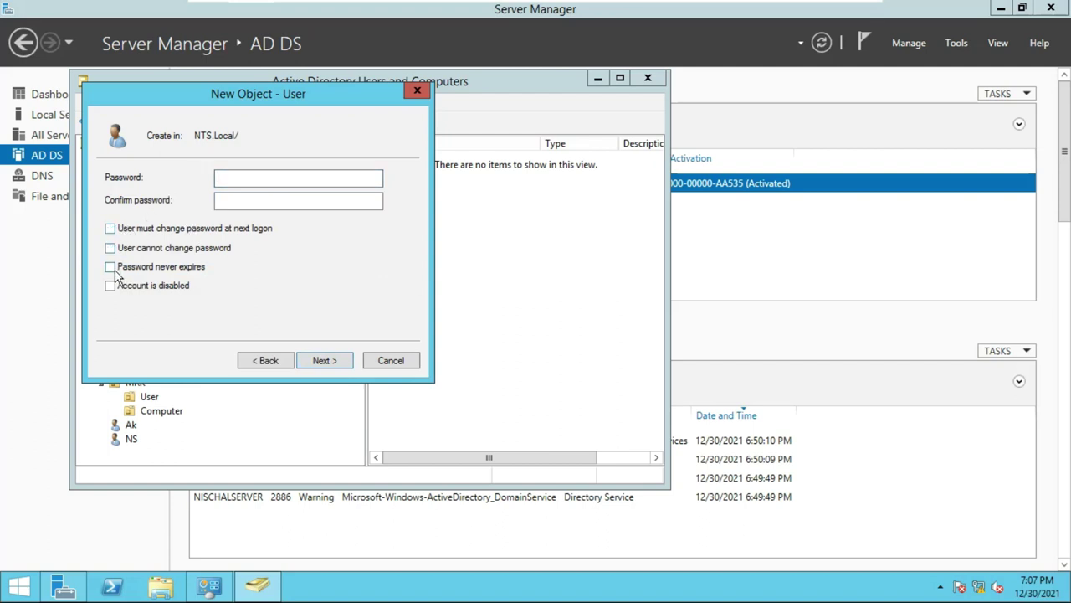
pyautogui.click(109, 267)
pyautogui.click(268, 179)
pyautogui.write('P@ssw0rd')
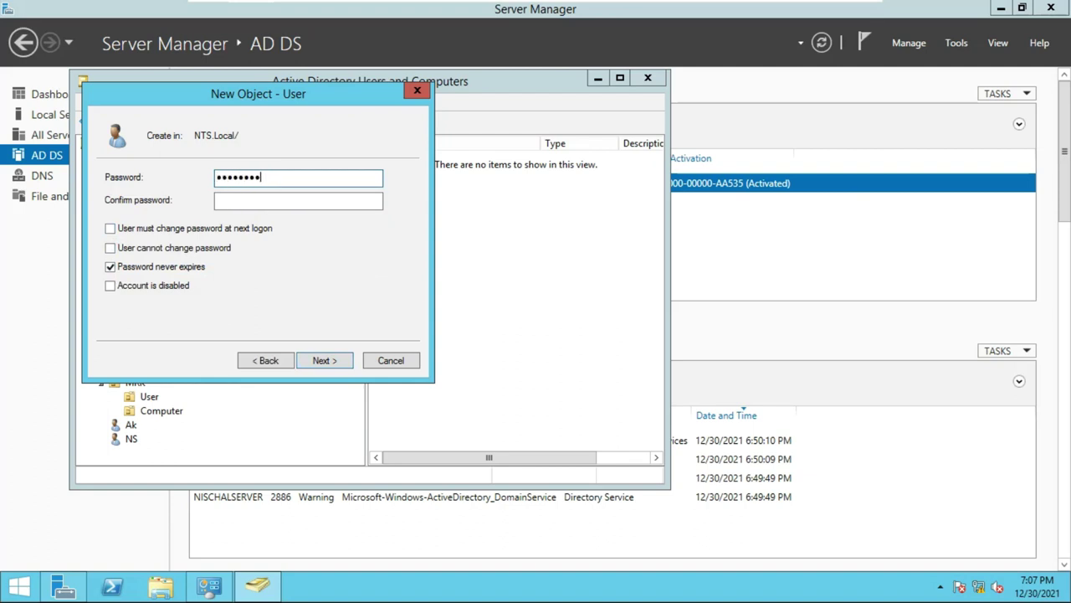
pyautogui.click(287, 198)
pyautogui.write('P')
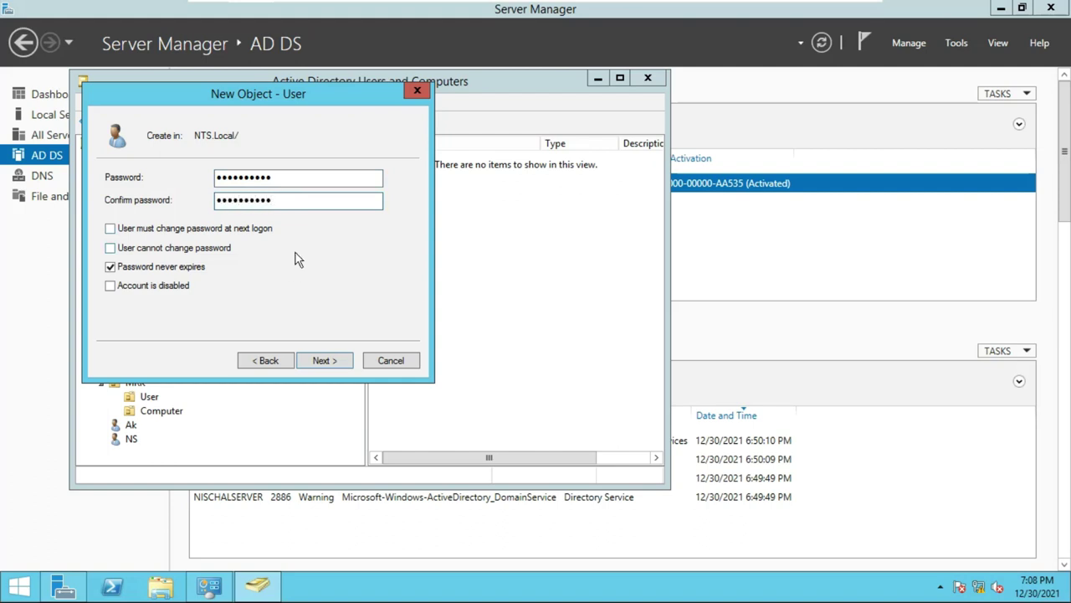
pyautogui.click(325, 360)
pyautogui.click(324, 360)
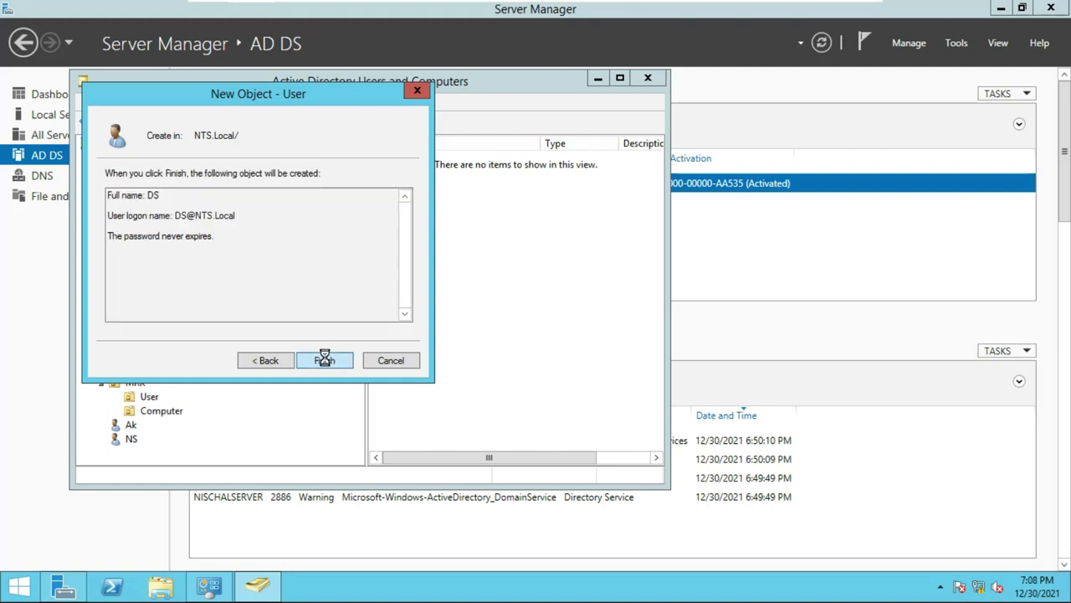
# Move the first loose user account into HR > User using the Move dialog.
pyautogui.click(129, 427)
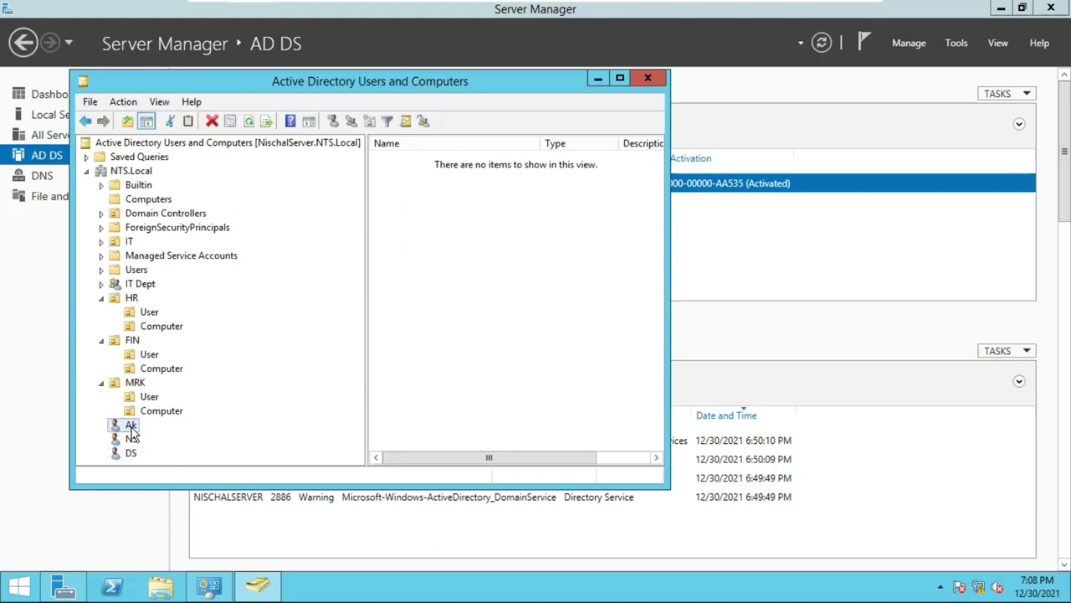
pyautogui.rightClick(131, 430)
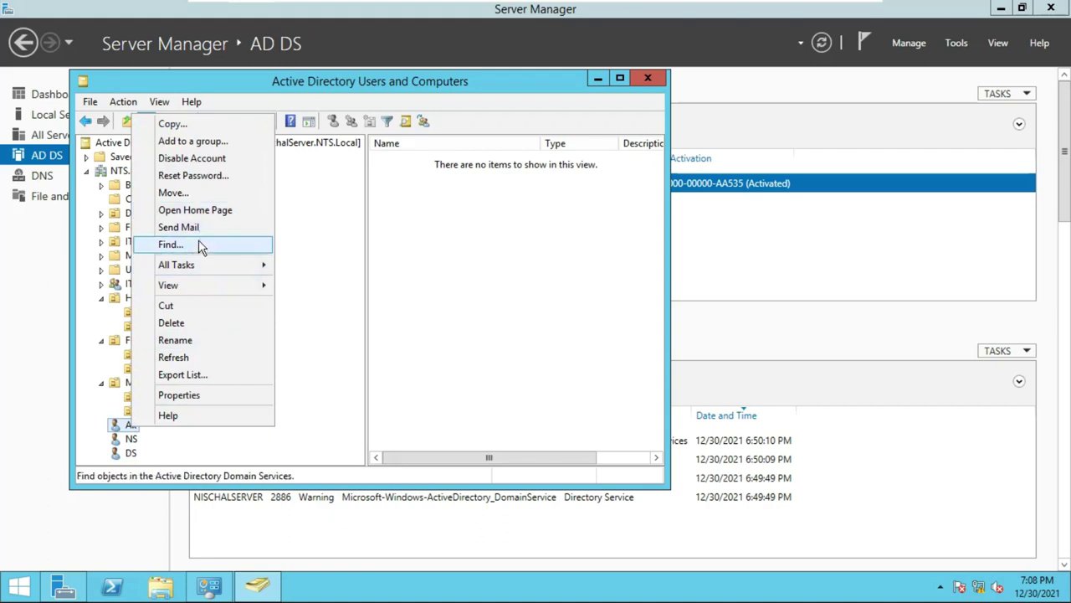
pyautogui.click(200, 192)
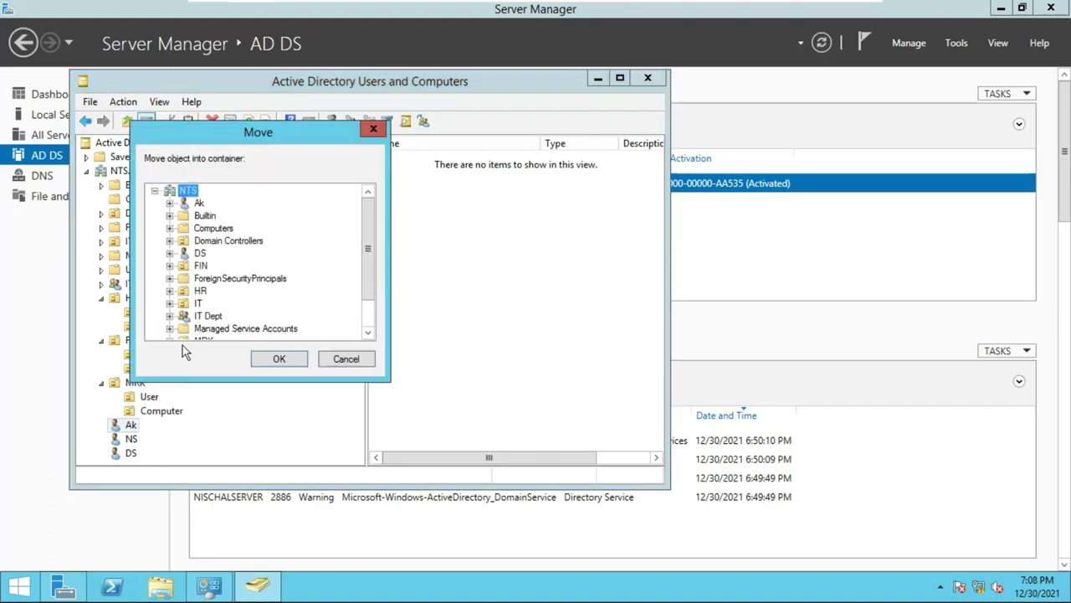
pyautogui.click(170, 290)
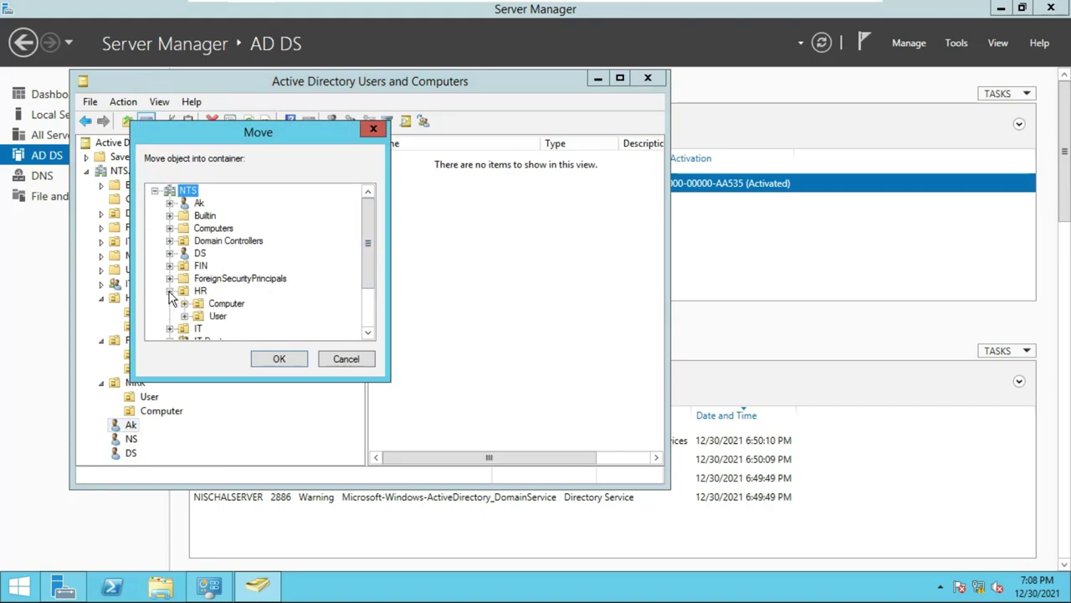
pyautogui.click(215, 315)
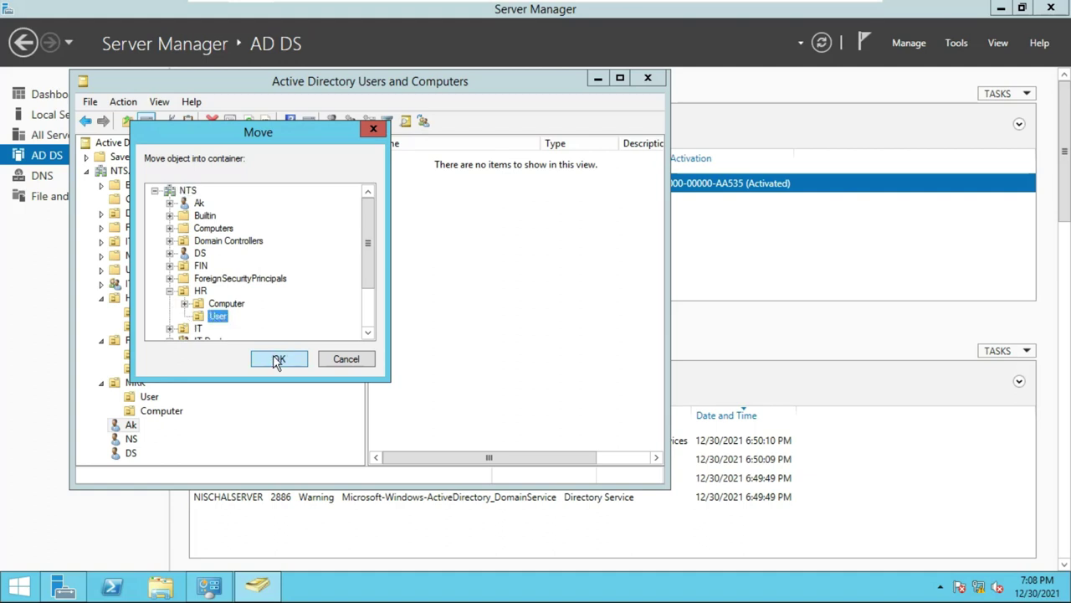
pyautogui.click(278, 359)
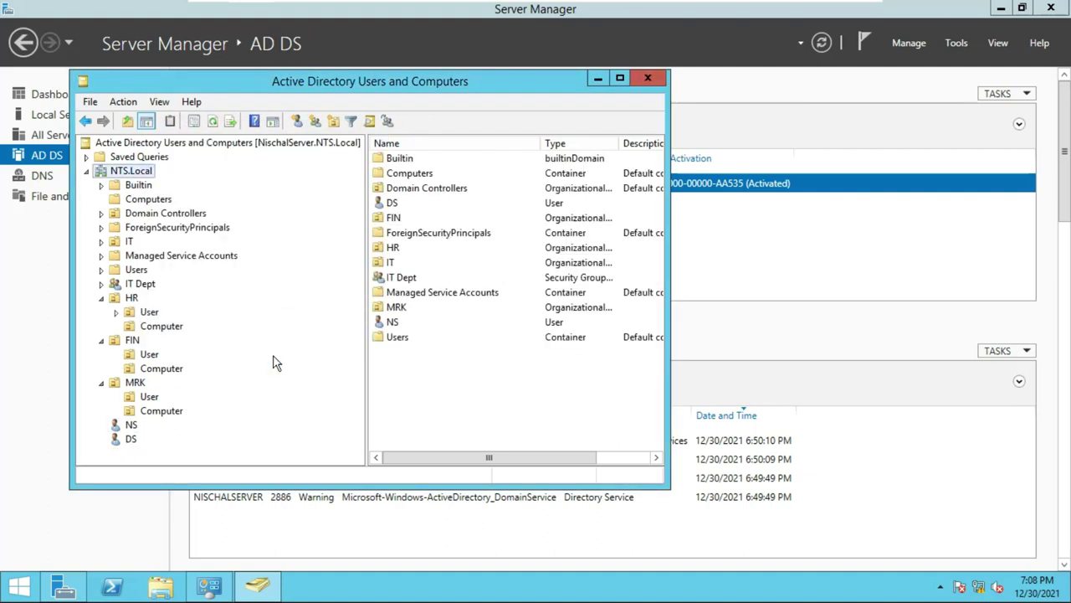
# Drag the remaining two user accounts into FIN > User and MRK > User, confirming each move.
pyautogui.click(129, 427)
pyautogui.moveTo(130, 434); pyautogui.dragTo(159, 359)
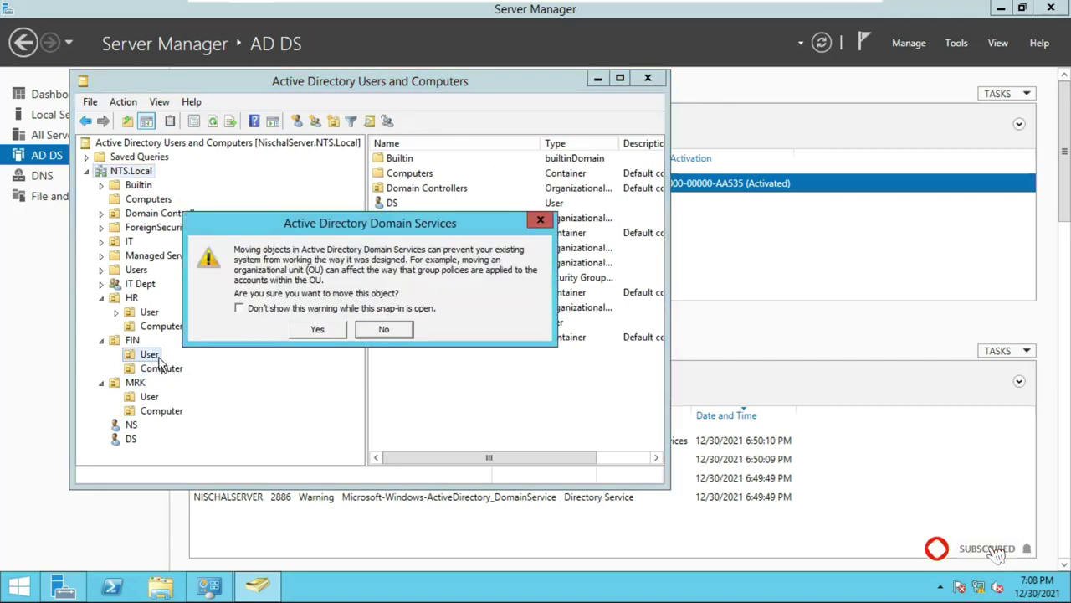
pyautogui.click(318, 331)
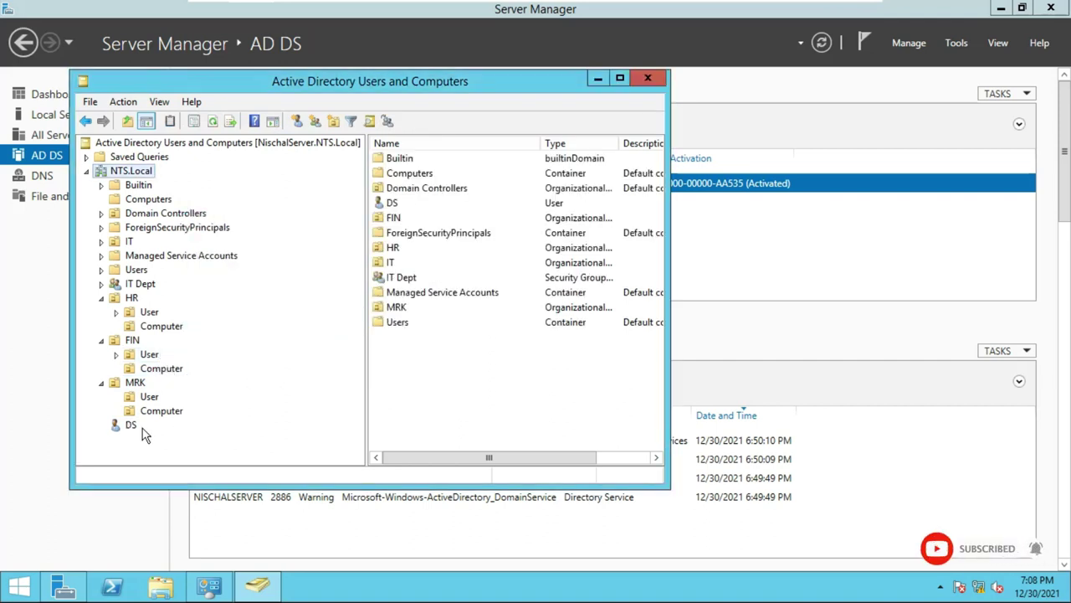
pyautogui.moveTo(118, 431); pyautogui.dragTo(153, 400)
pyautogui.click(311, 328)
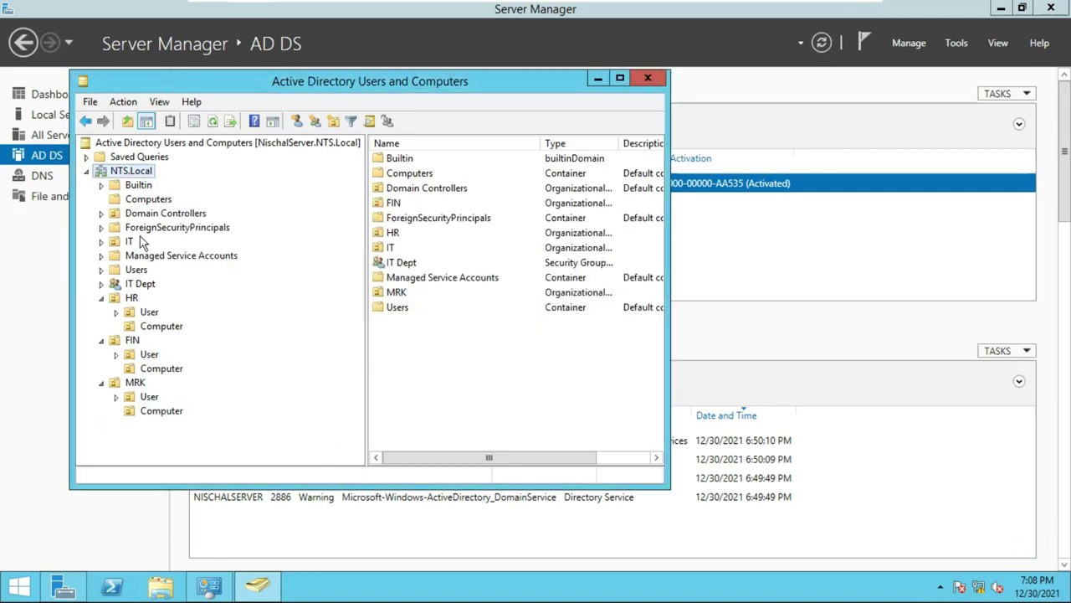
# Create computer account FIN-LAP-01 under NTS.Local, correcting the typed name to uppercase LAP.
pyautogui.rightClick(134, 172)
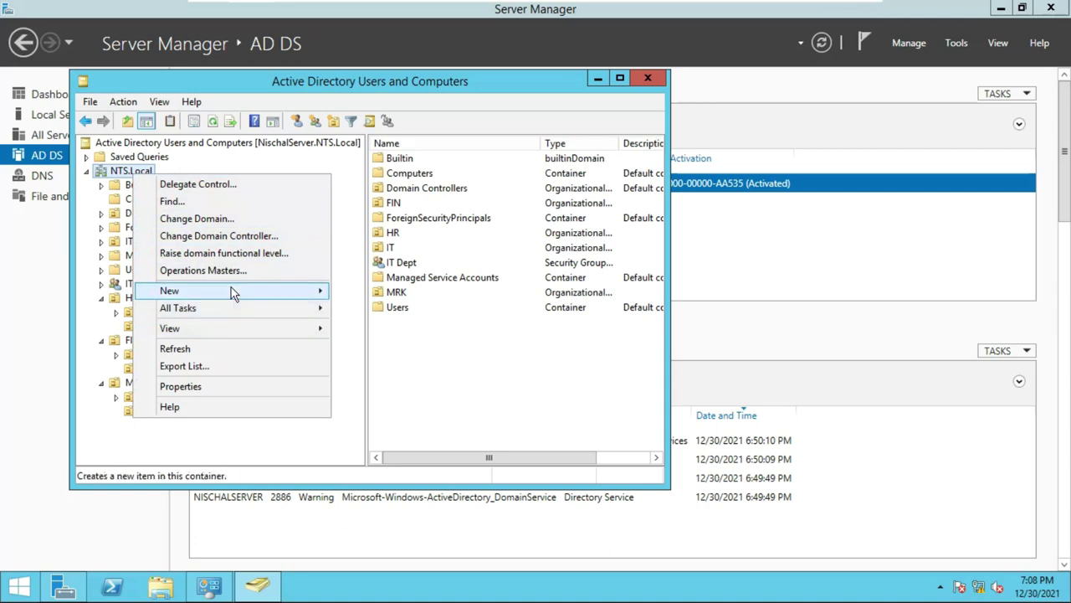
pyautogui.moveTo(233, 289)
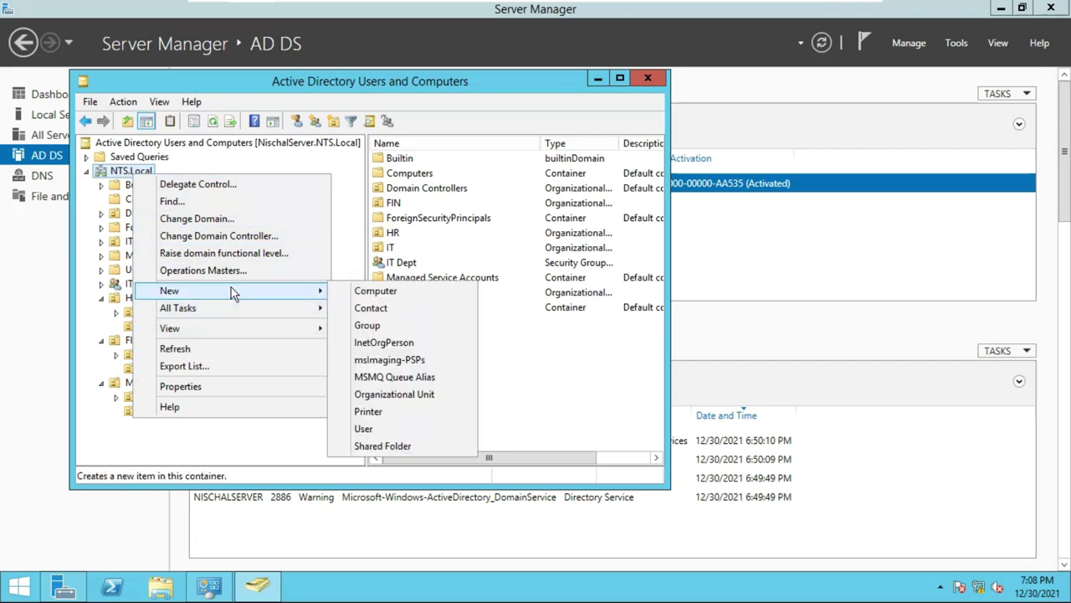
pyautogui.click(371, 295)
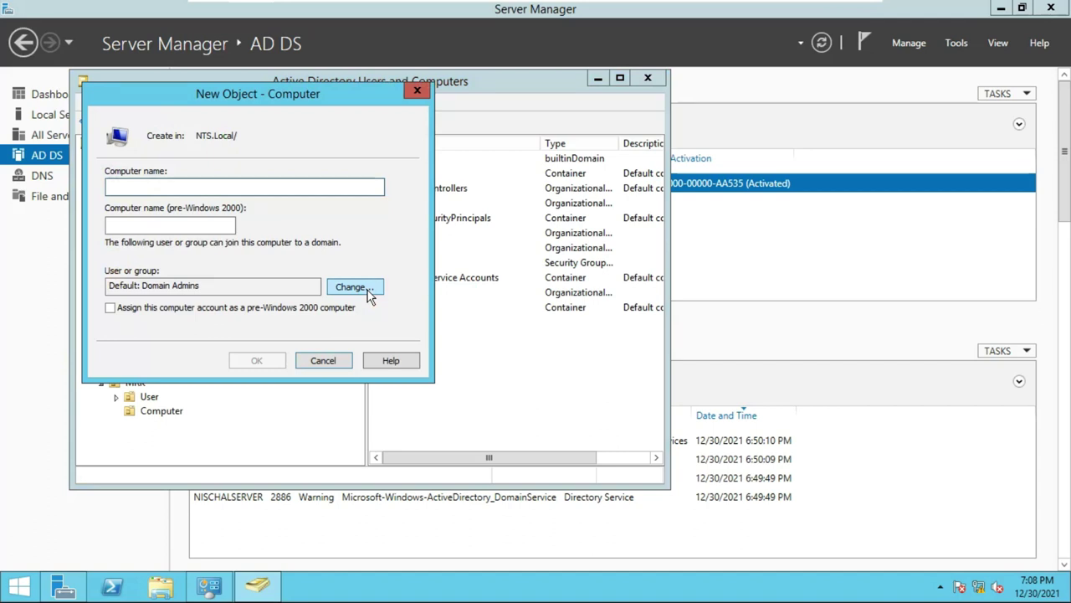
pyautogui.write('F')
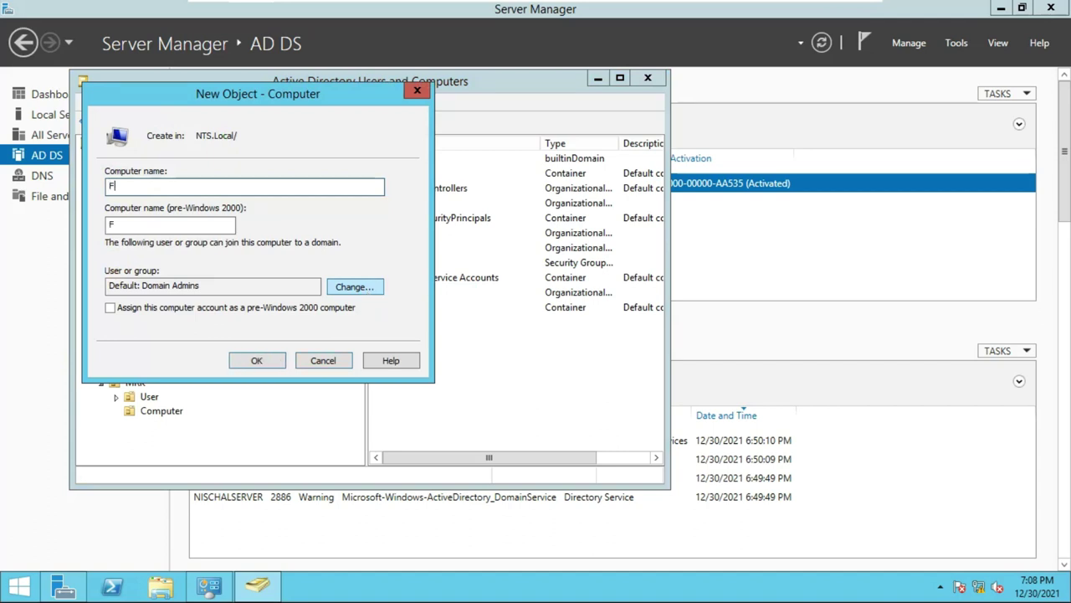
pyautogui.write('IN-Lap-01')
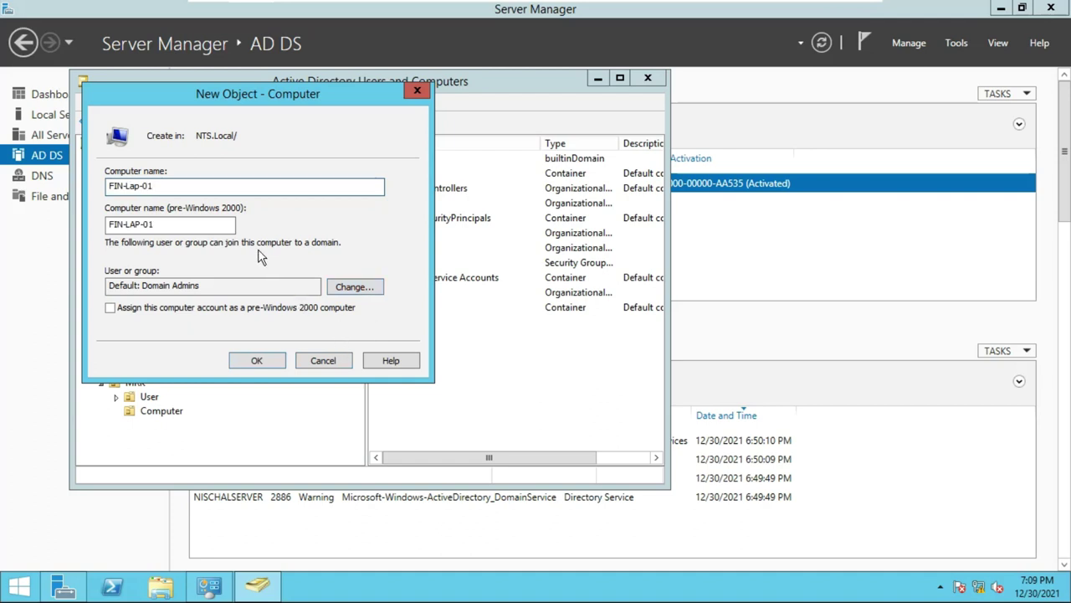
pyautogui.click(141, 185)
pyautogui.press('BackSpace')
pyautogui.press('BackSpace')
pyautogui.press('BackSpace')
pyautogui.write('LAP')
pyautogui.click(257, 360)
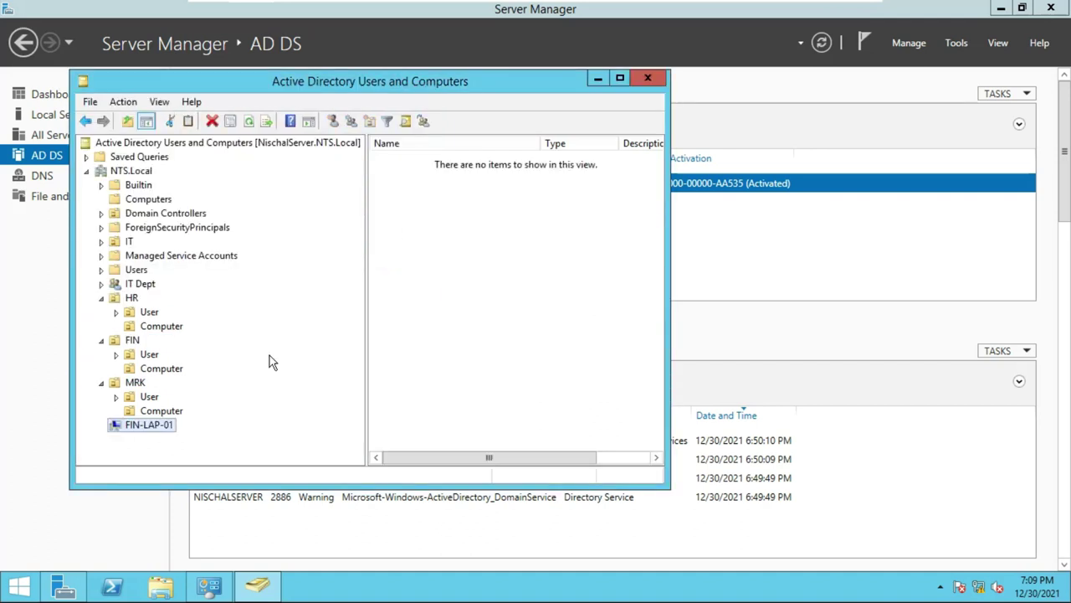
# Create computer account MRK-LAP-01 under NTS.Local.
pyautogui.rightClick(134, 173)
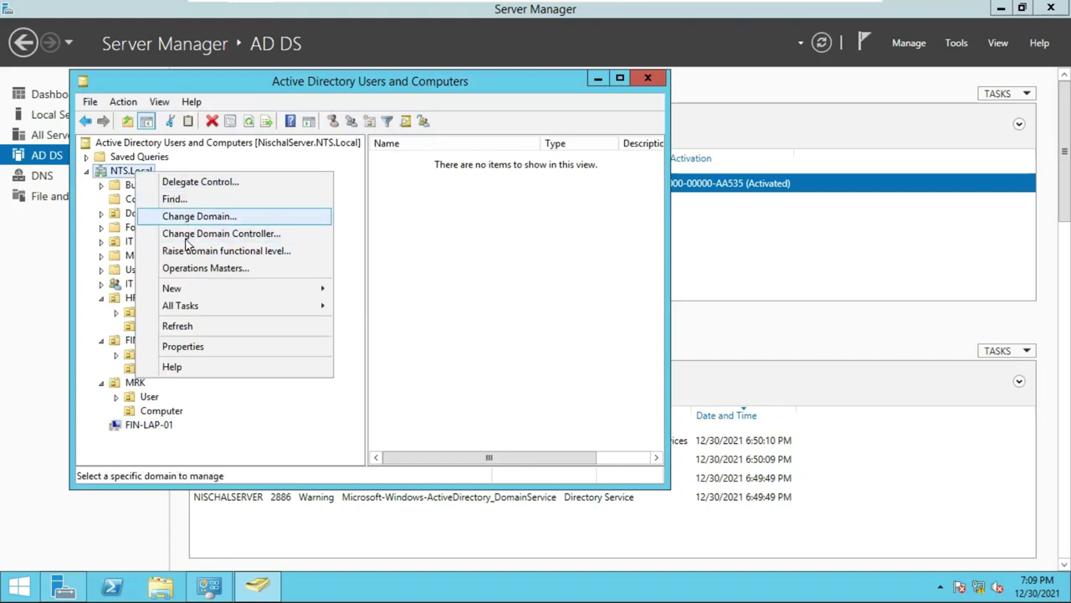
pyautogui.moveTo(189, 288)
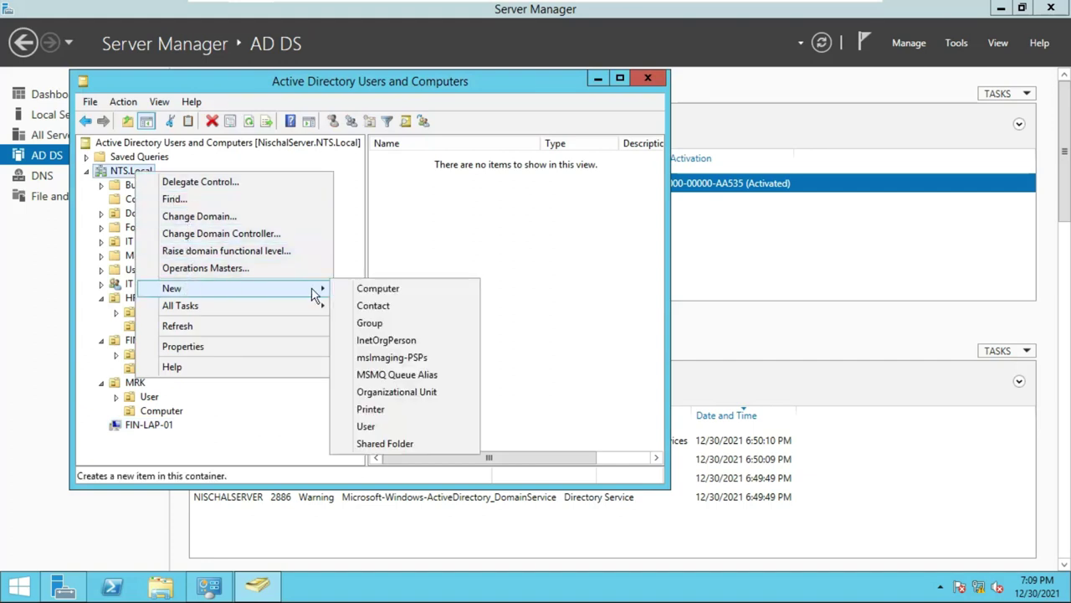
pyautogui.click(356, 291)
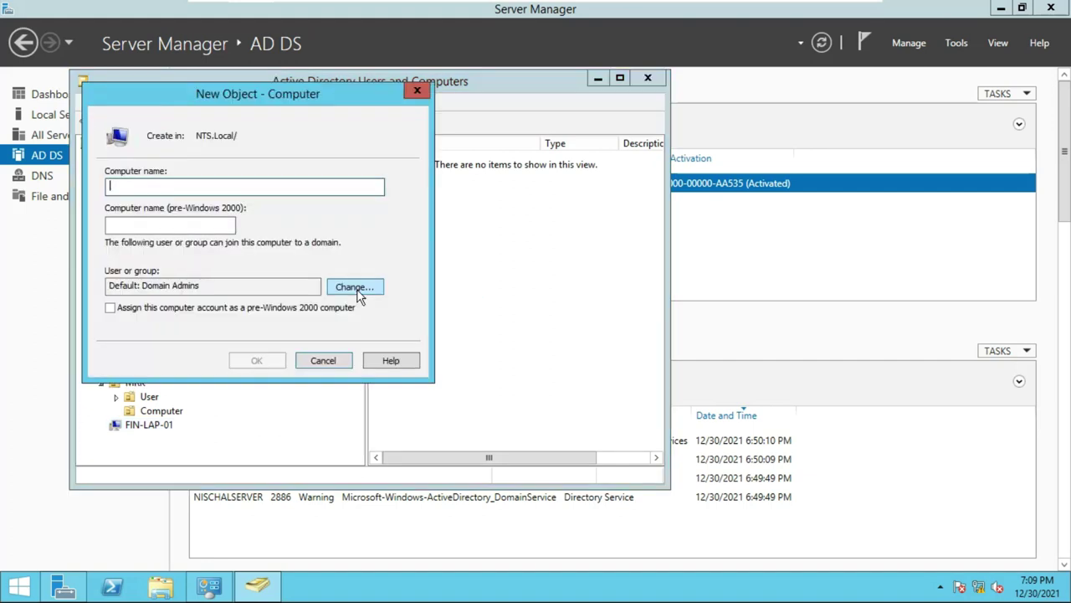
pyautogui.write('MRK-L')
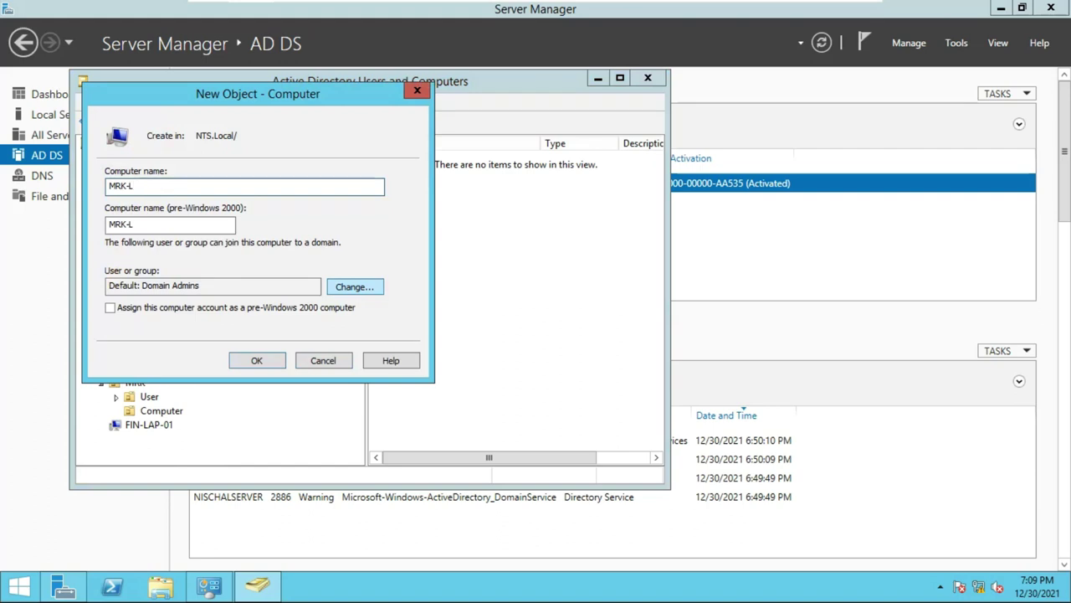
pyautogui.write('-01')
pyautogui.click(274, 358)
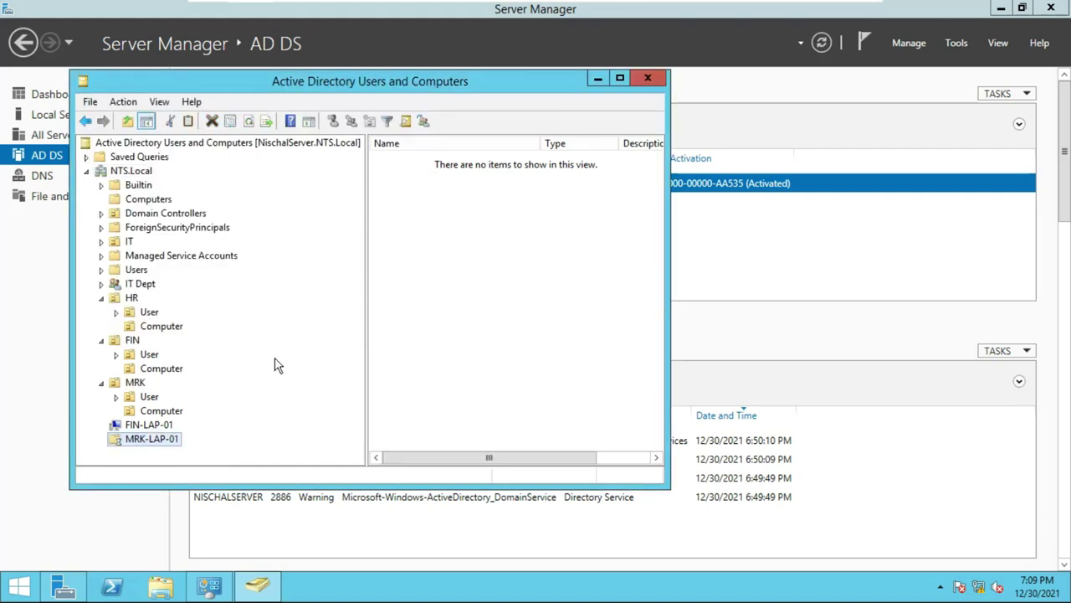
# Create computer account HR-LAP-01 under NTS.Local.
pyautogui.rightClick(134, 172)
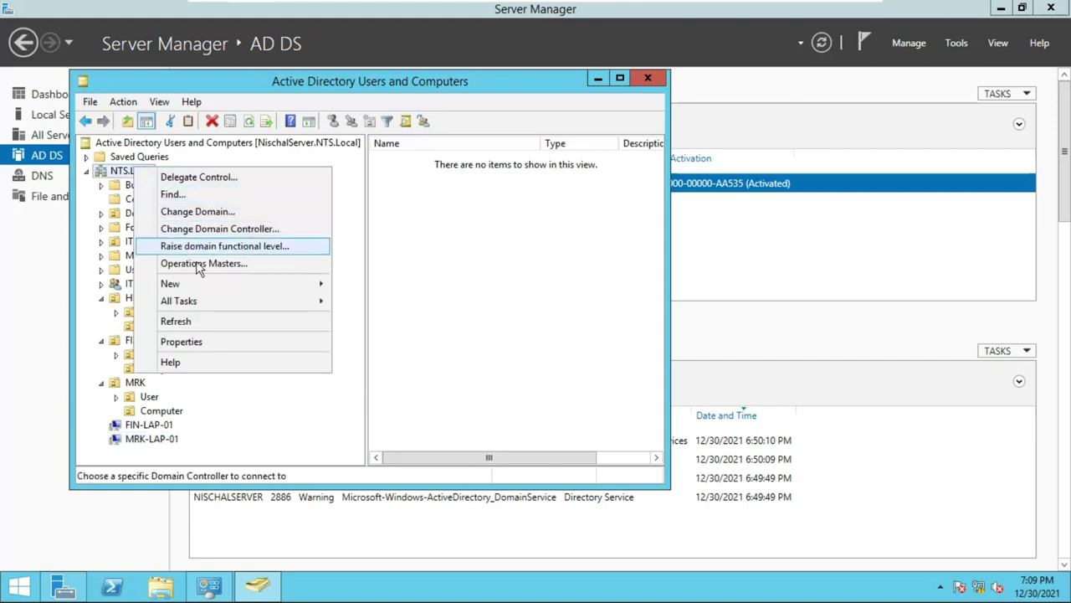
pyautogui.moveTo(198, 287)
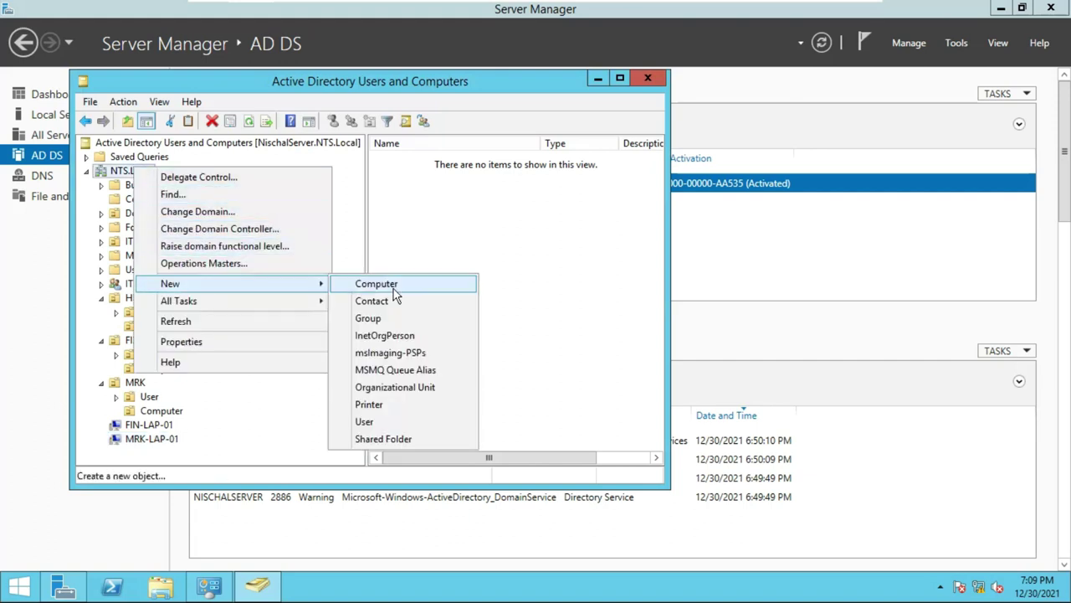
pyautogui.click(396, 292)
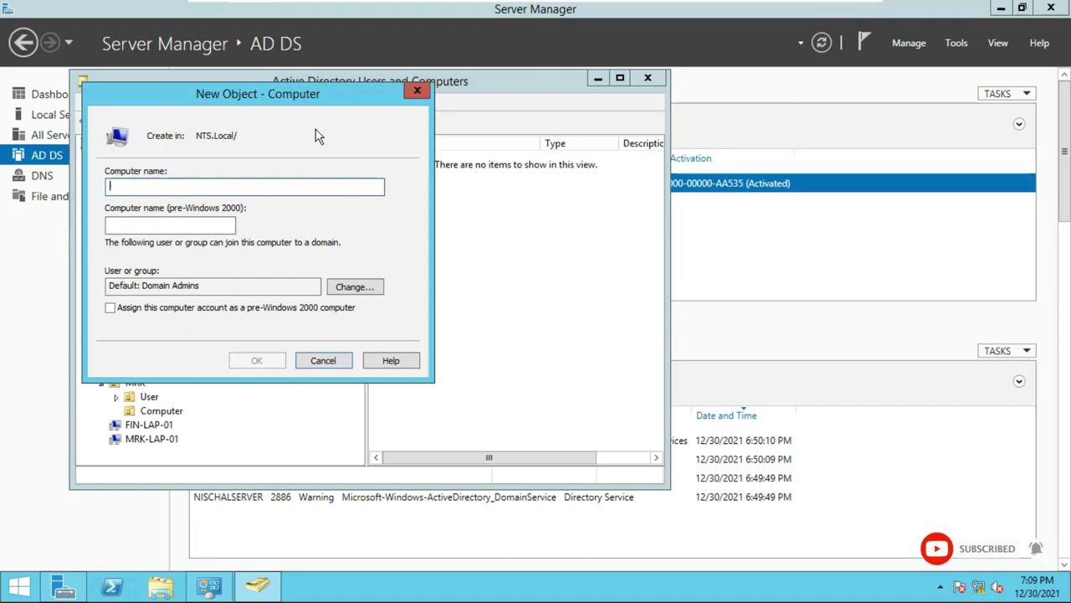
pyautogui.moveTo(252, 96); pyautogui.dragTo(375, 107)
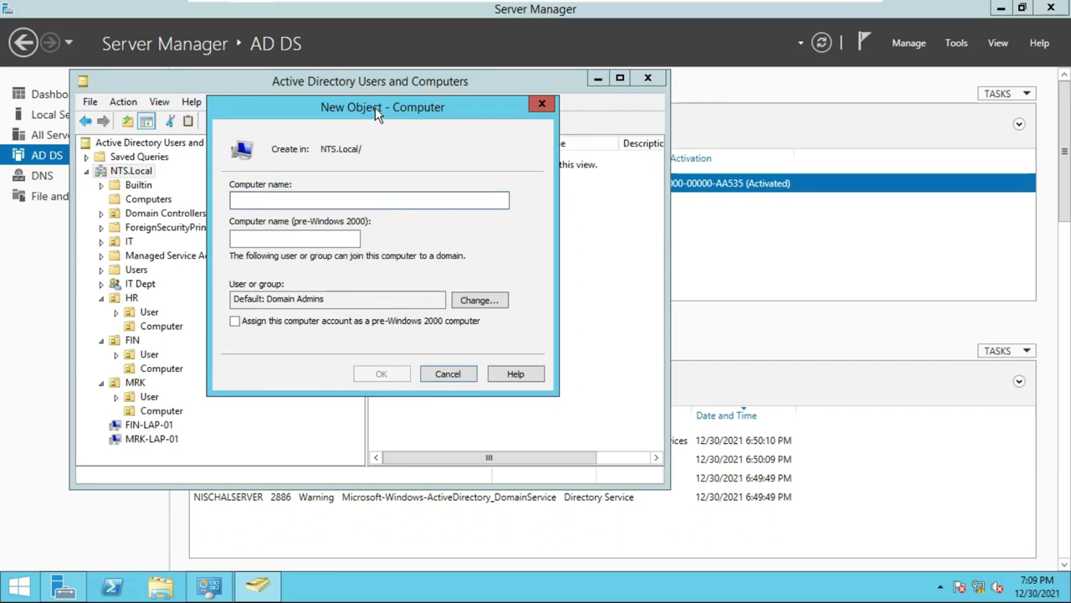
pyautogui.write('HR')
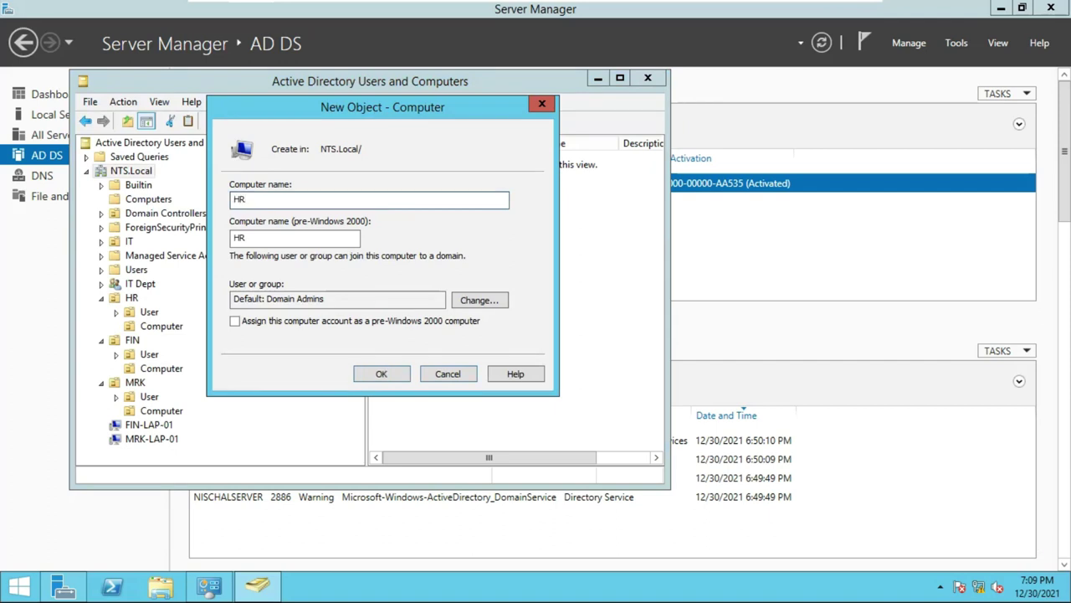
pyautogui.write('-LAP-01')
pyautogui.click(379, 377)
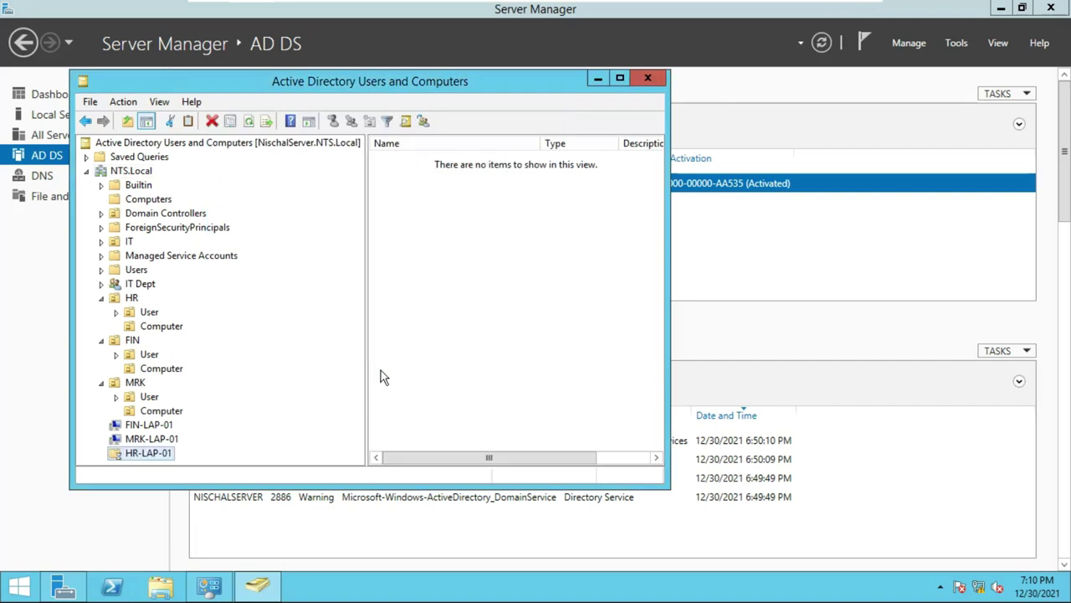
# Drag FIN-LAP-01, MRK-LAP-01 and HR-LAP-01 into their FIN, MRK and HR Computer OUs, confirming the warnings.
pyautogui.click(144, 427)
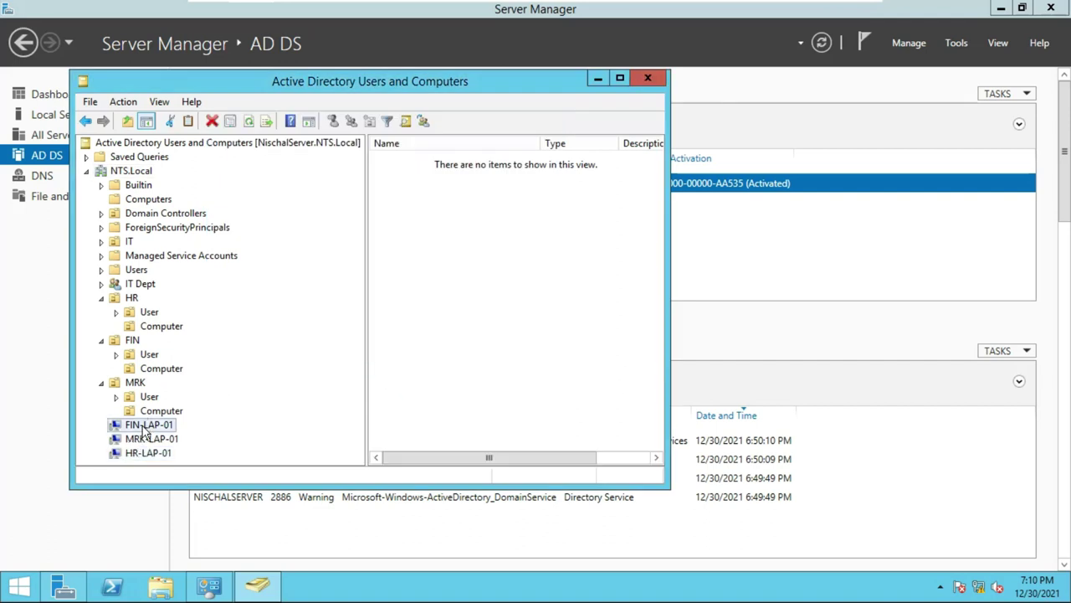
pyautogui.moveTo(144, 430); pyautogui.dragTo(159, 375)
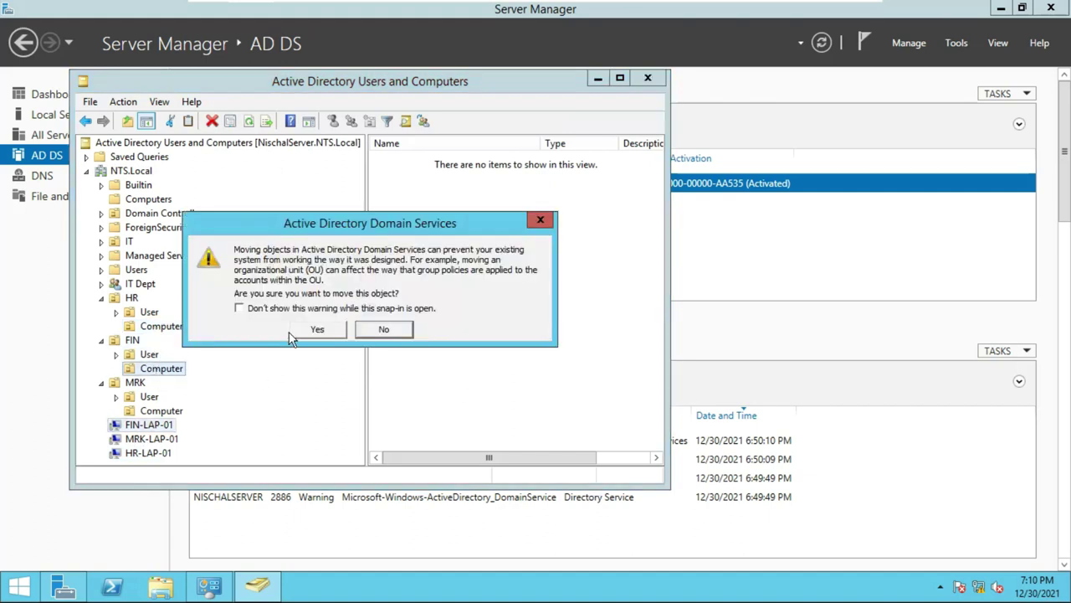
pyautogui.click(315, 329)
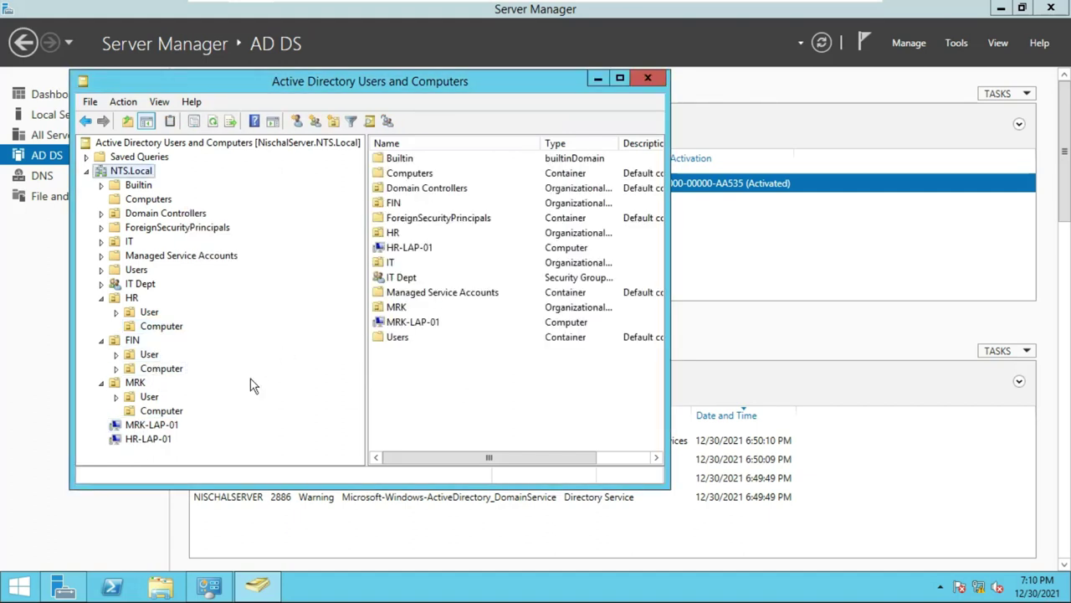
pyautogui.click(164, 425)
pyautogui.moveTo(164, 427); pyautogui.dragTo(174, 412)
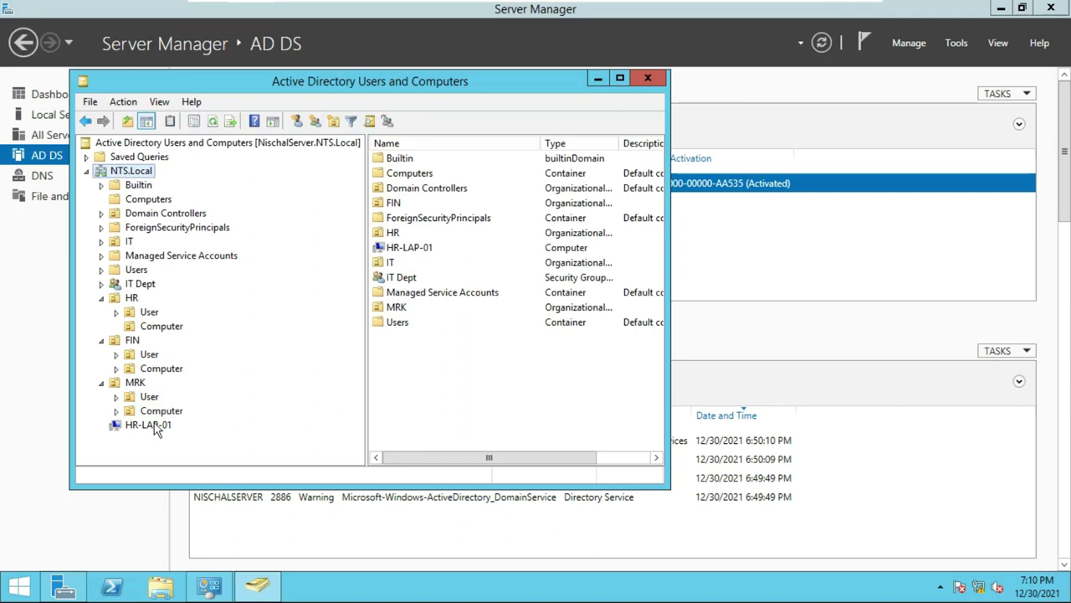
pyautogui.moveTo(186, 341); pyautogui.dragTo(181, 330)
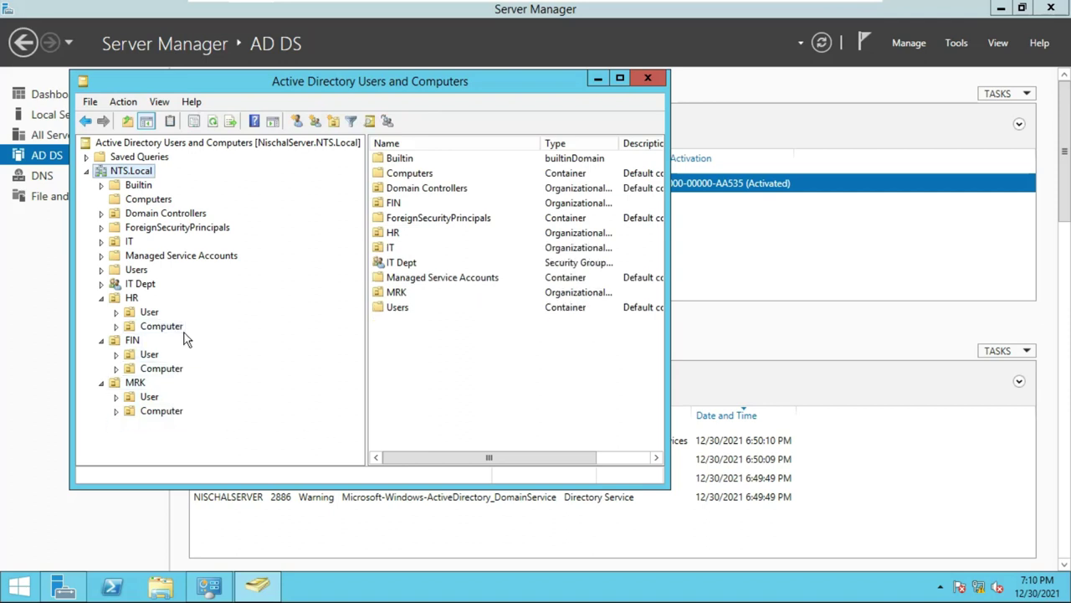
pyautogui.click(101, 298)
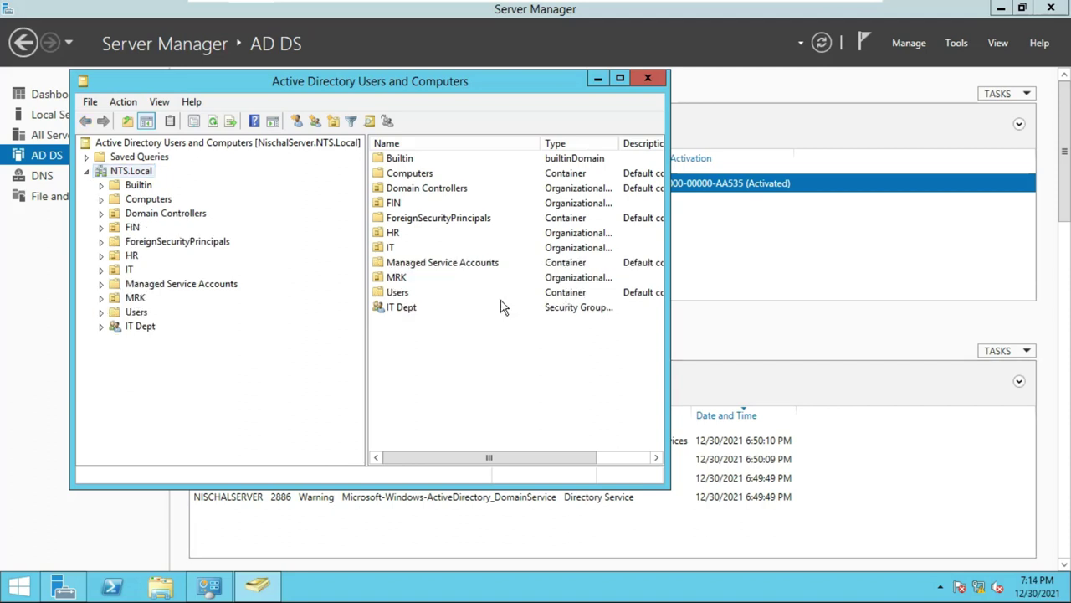
# Create the HR Dept global security group after resolving a name-already-in-use error.
pyautogui.moveTo(473, 74); pyautogui.dragTo(544, 73)
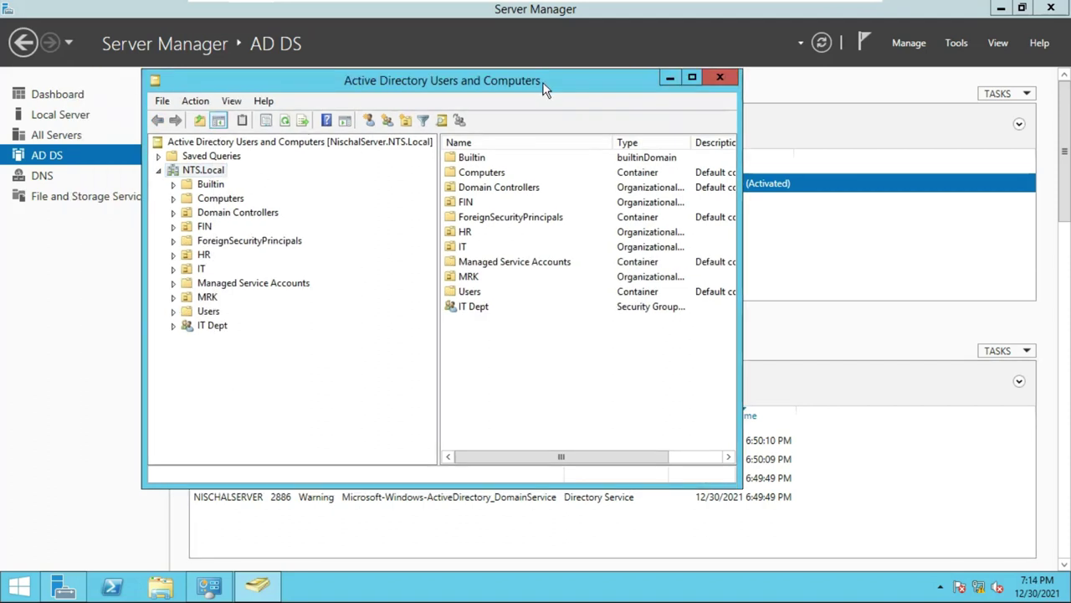
pyautogui.rightClick(203, 172)
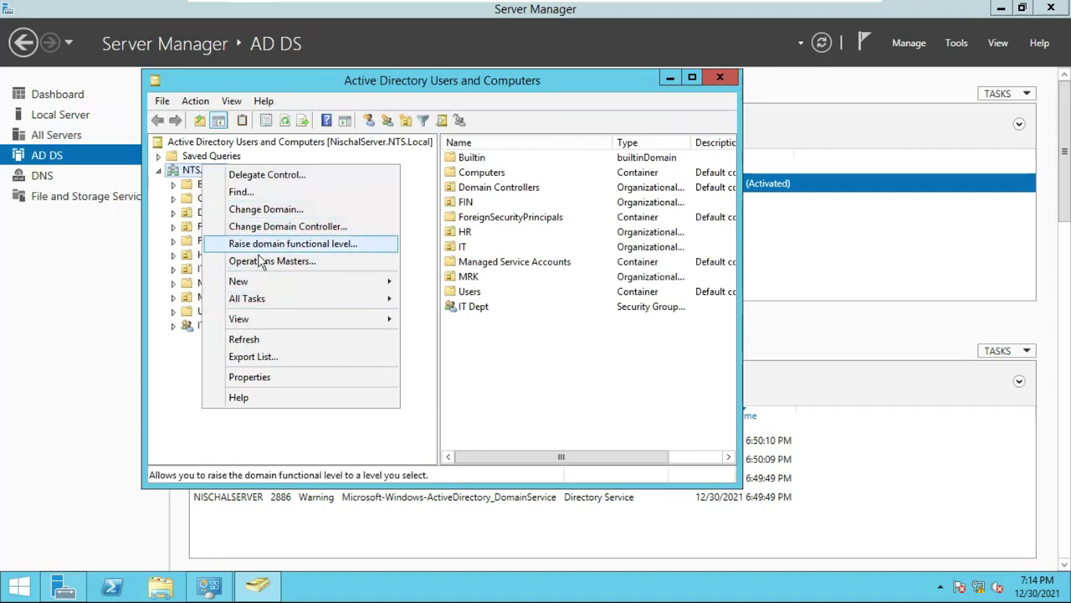
pyautogui.moveTo(259, 284)
pyautogui.click(445, 321)
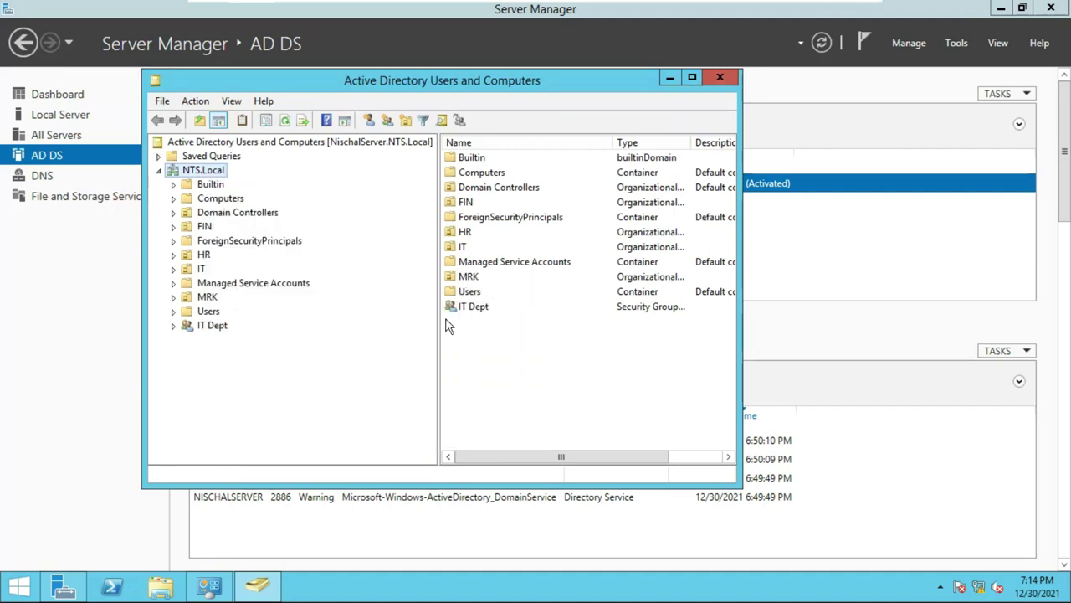
pyautogui.write('HR')
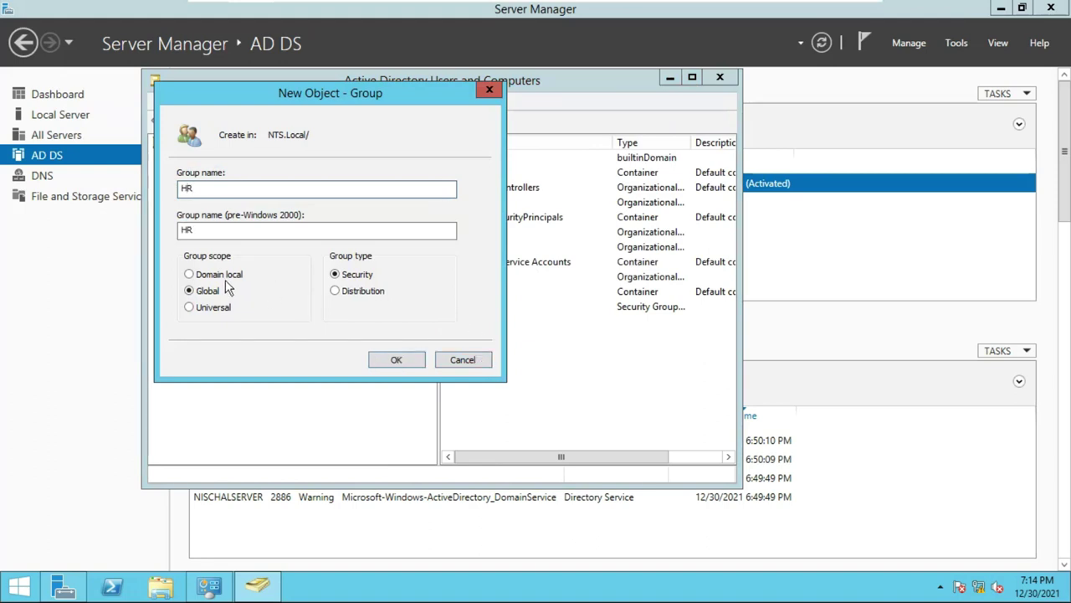
pyautogui.click(396, 361)
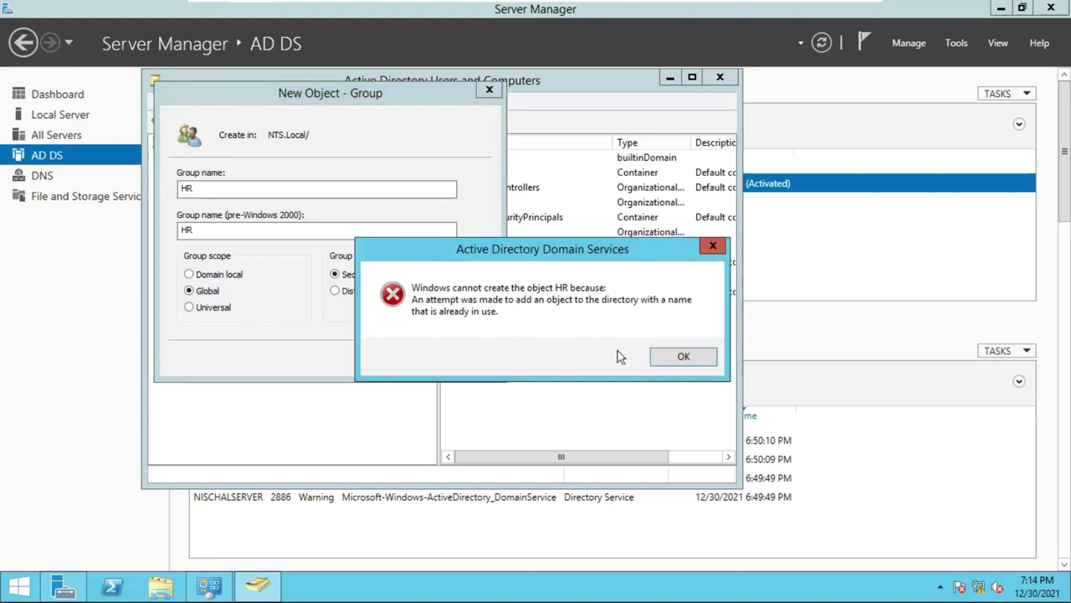
pyautogui.click(672, 358)
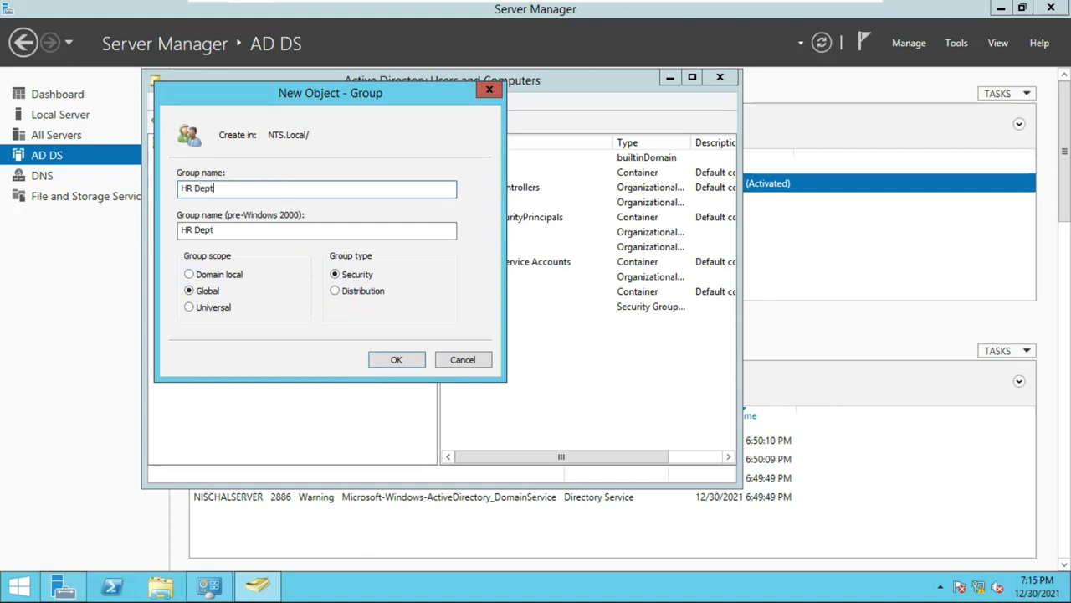
pyautogui.moveTo(304, 95); pyautogui.dragTo(372, 112)
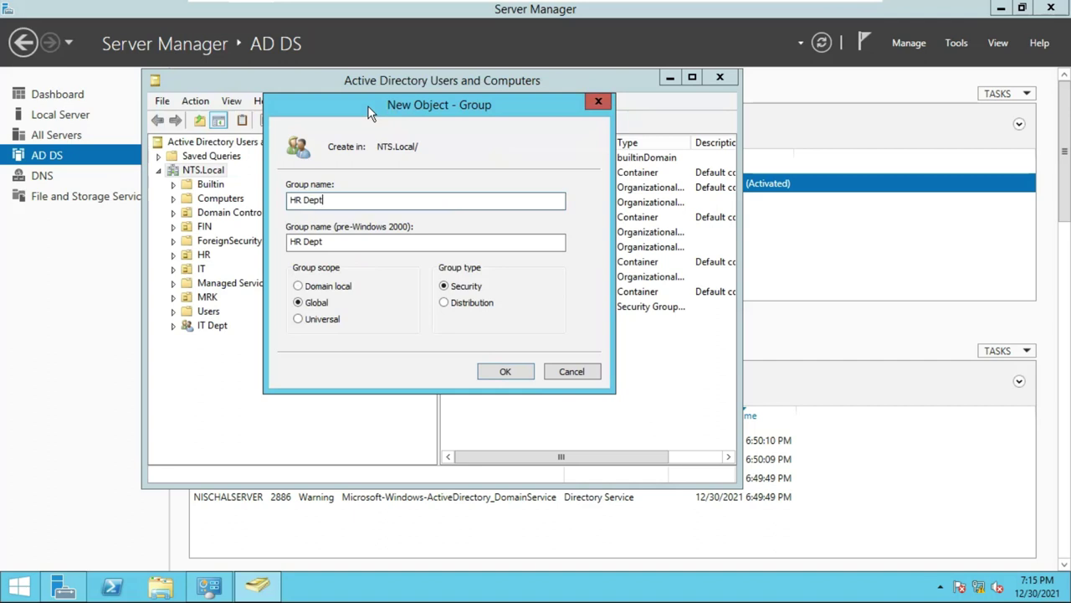
pyautogui.click(502, 369)
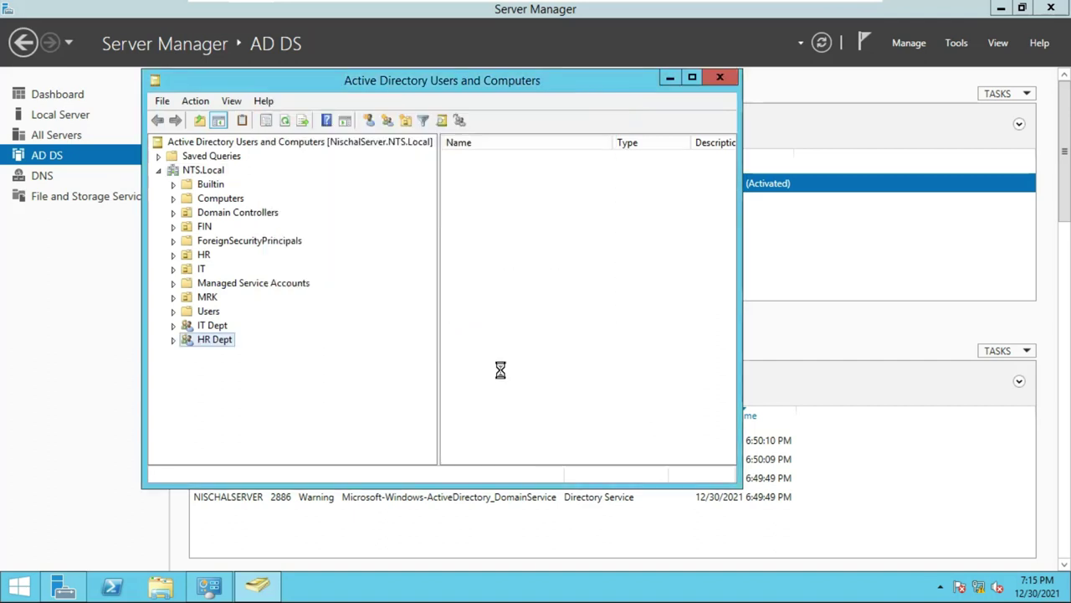
# Create the FIN Dept global security group under NTS.Local.
pyautogui.click(204, 171)
pyautogui.rightClick(204, 174)
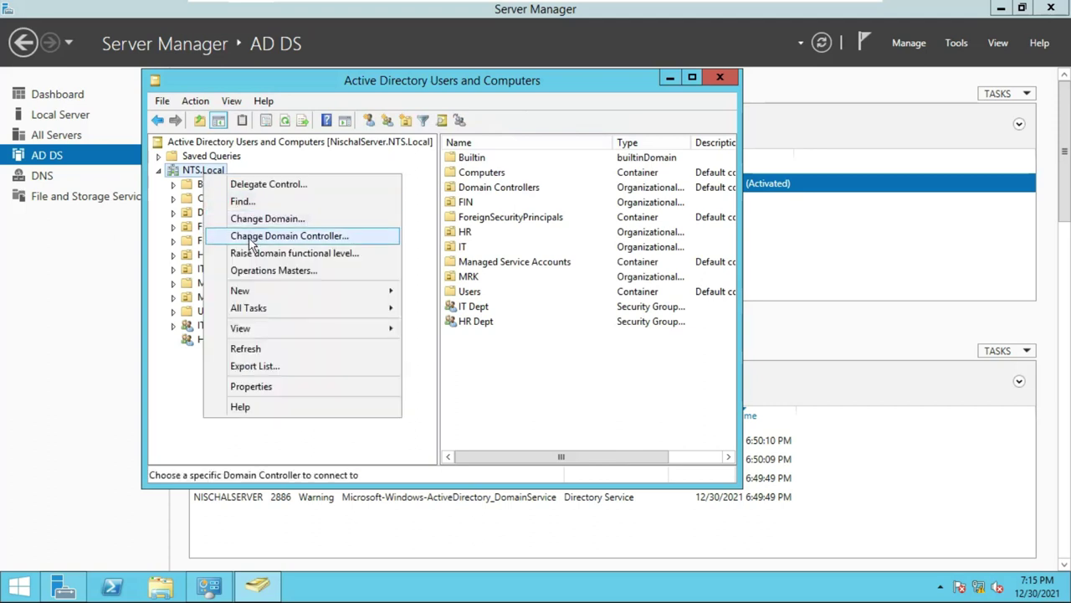
pyautogui.moveTo(251, 292)
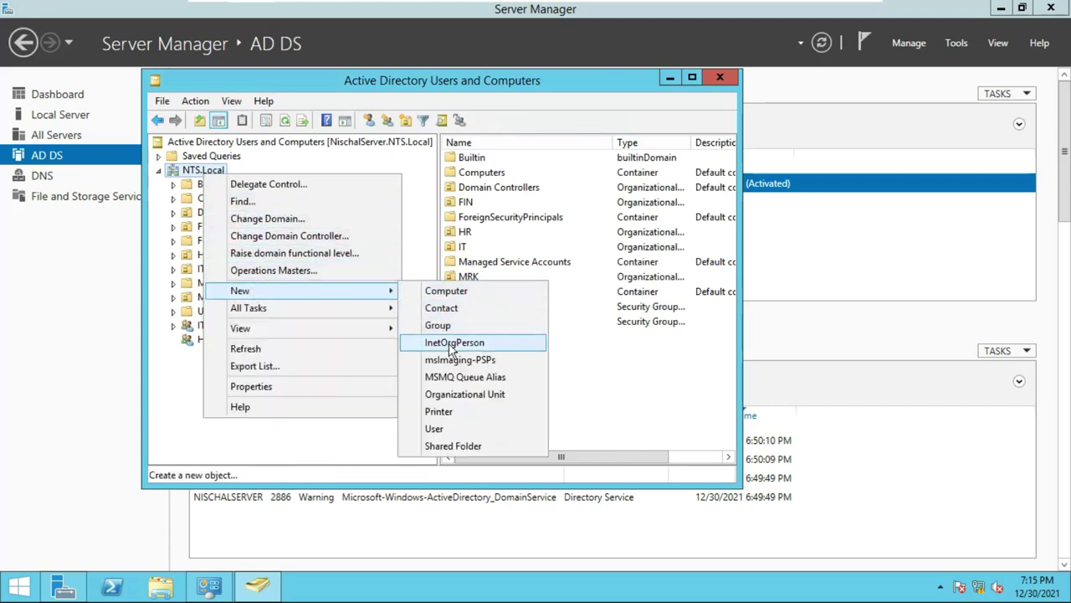
pyautogui.click(437, 325)
pyautogui.write('FIN')
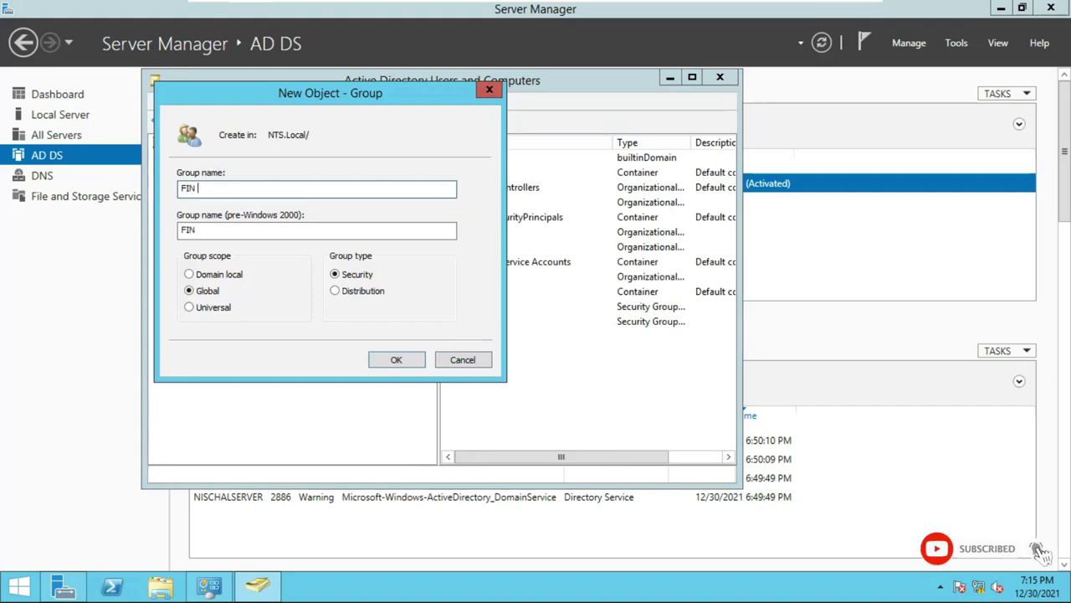
pyautogui.write(' Dept')
pyautogui.click(397, 360)
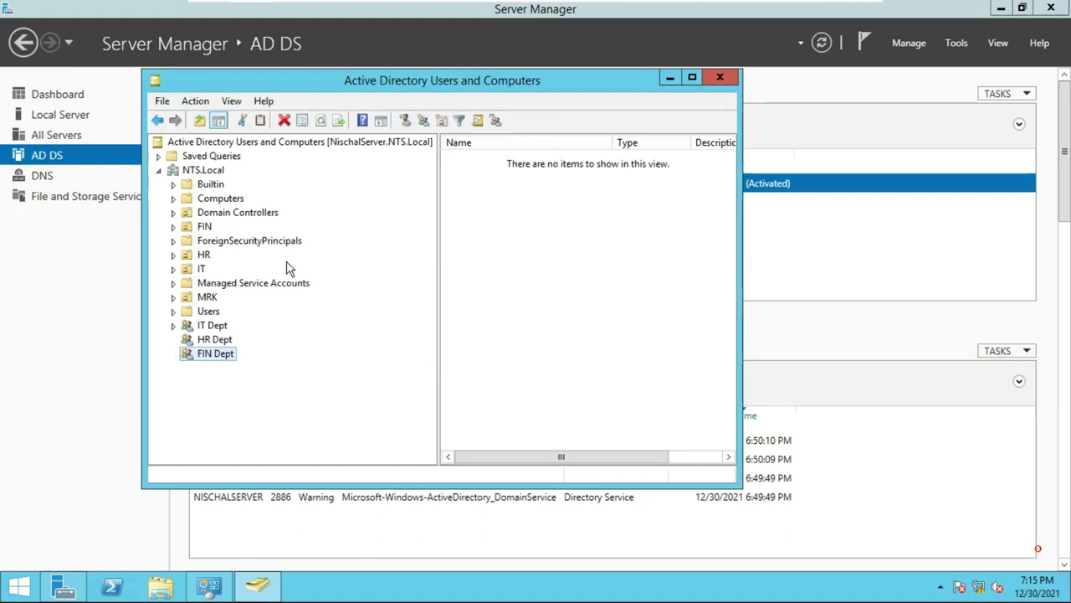
# Create the MRK Dept global security group under NTS.Local.
pyautogui.rightClick(202, 171)
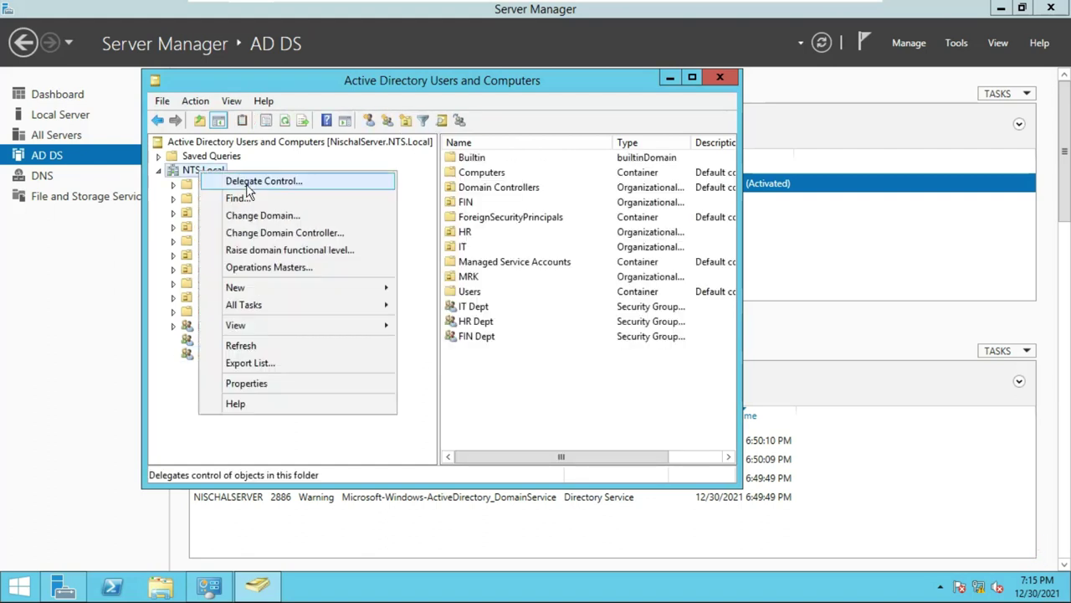
pyautogui.moveTo(354, 285)
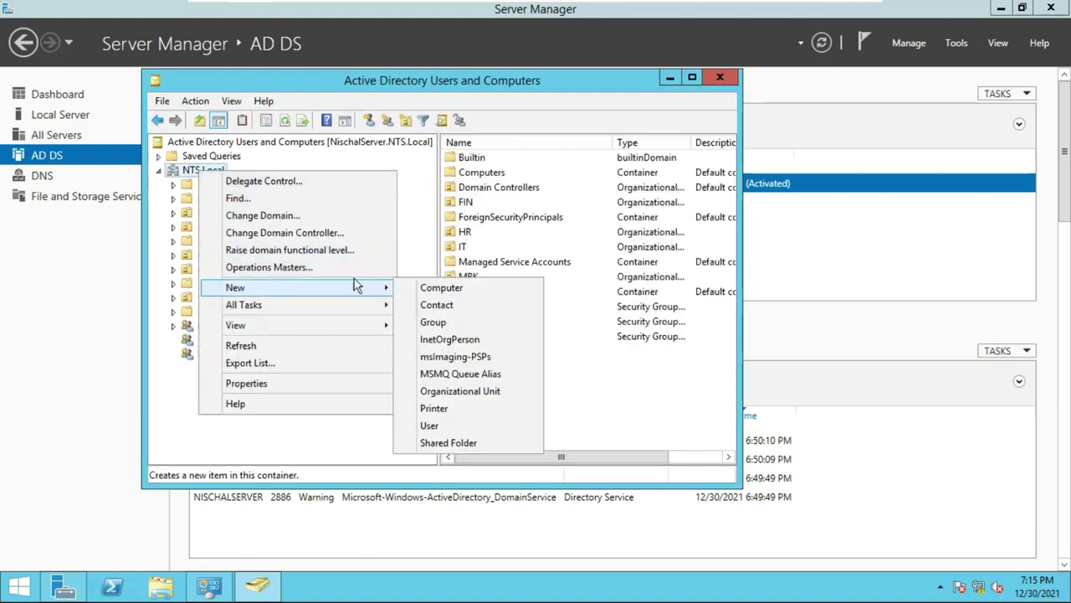
pyautogui.click(457, 323)
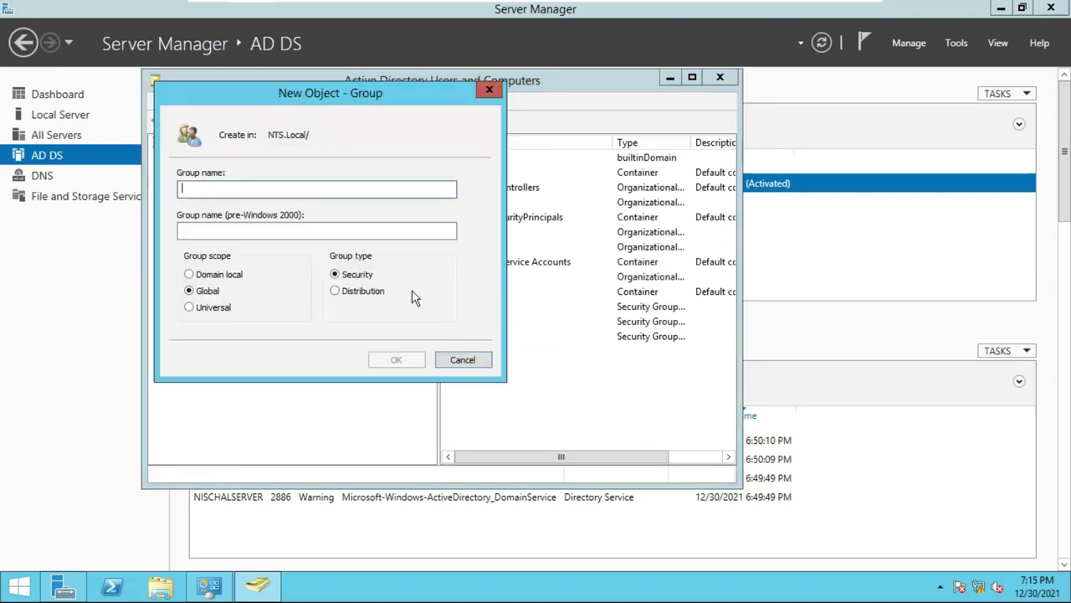
pyautogui.write('MRK Dept')
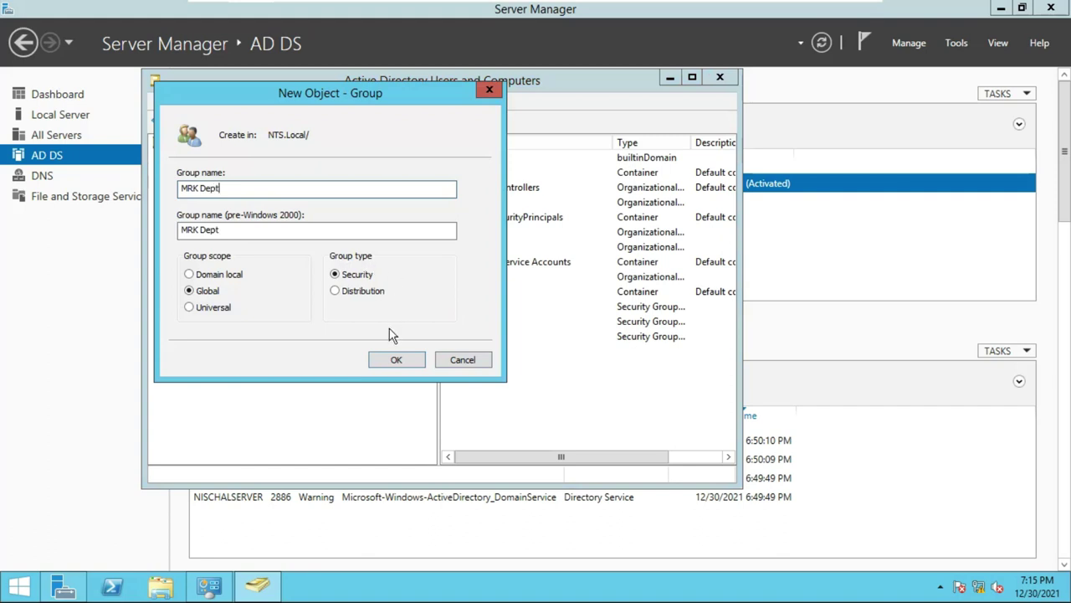
pyautogui.click(386, 360)
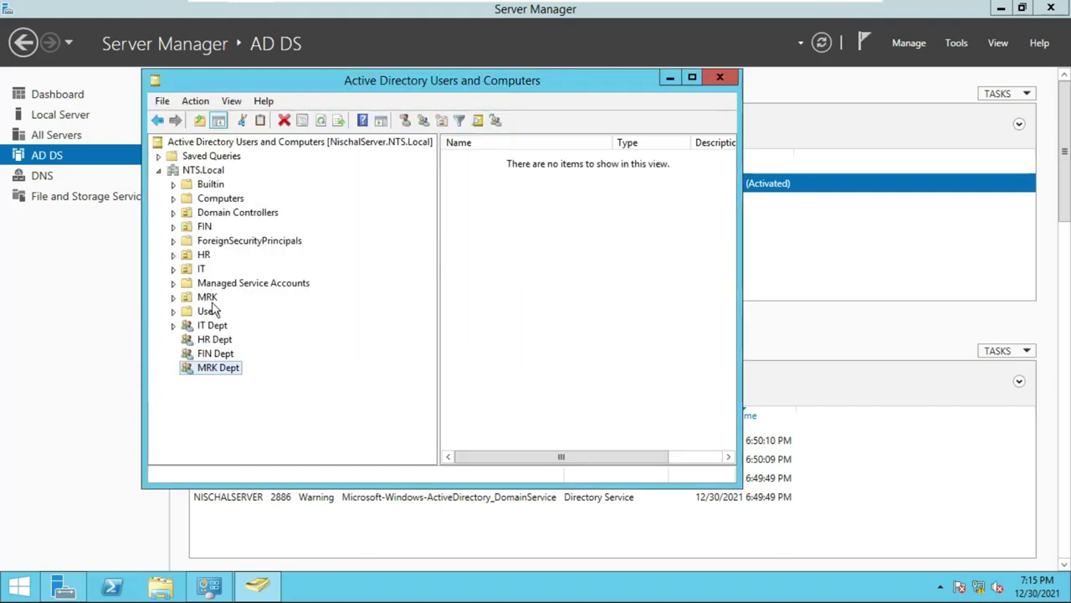
# Expand HR > User and open the HR user account's properties.
pyautogui.click(173, 255)
pyautogui.click(203, 269)
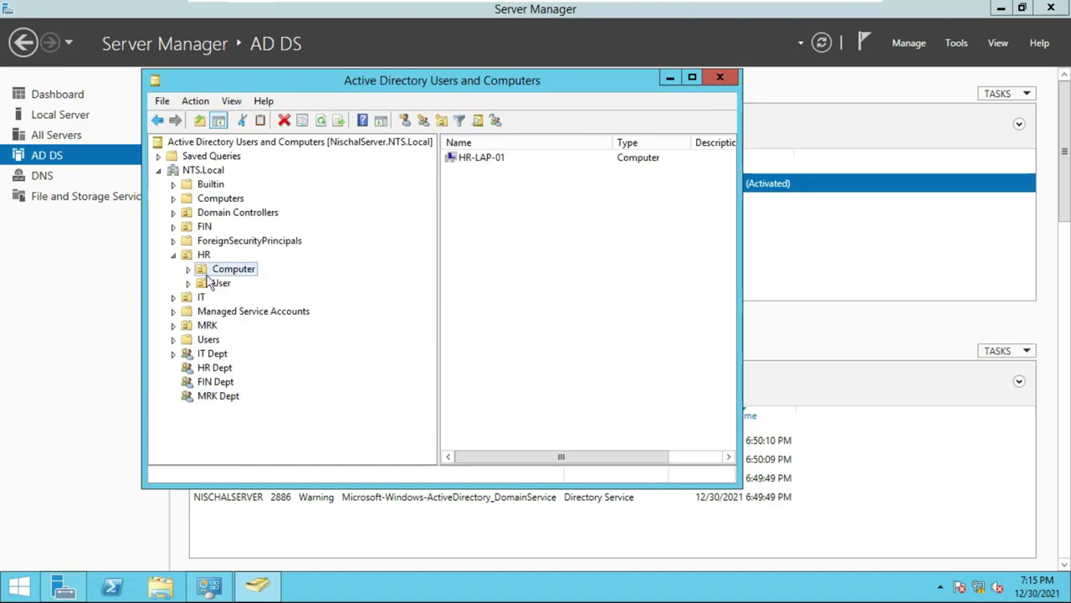
pyautogui.click(189, 283)
pyautogui.click(232, 298)
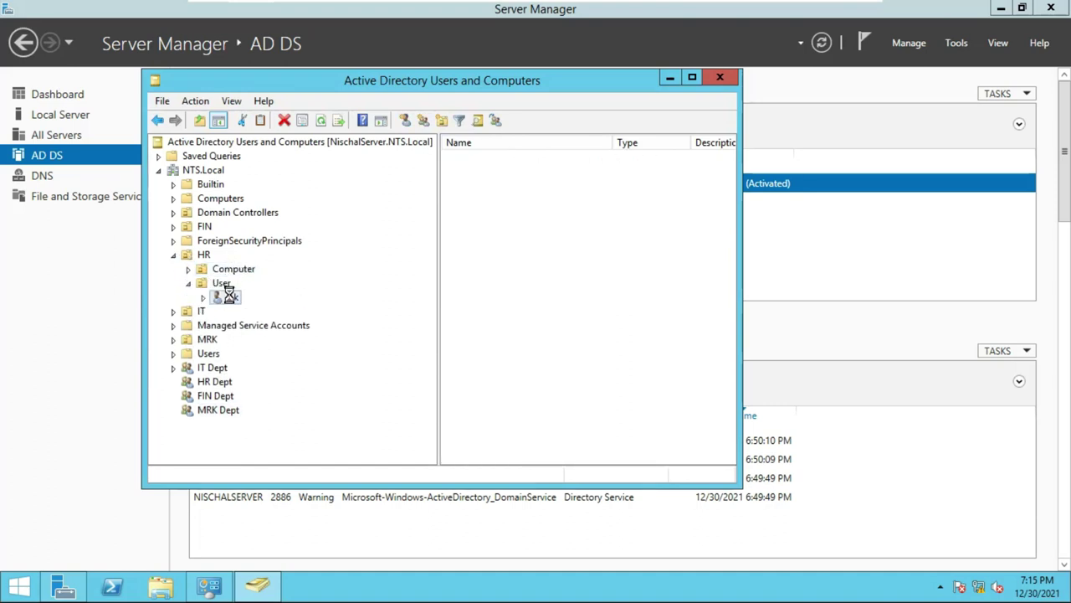
pyautogui.rightClick(236, 300)
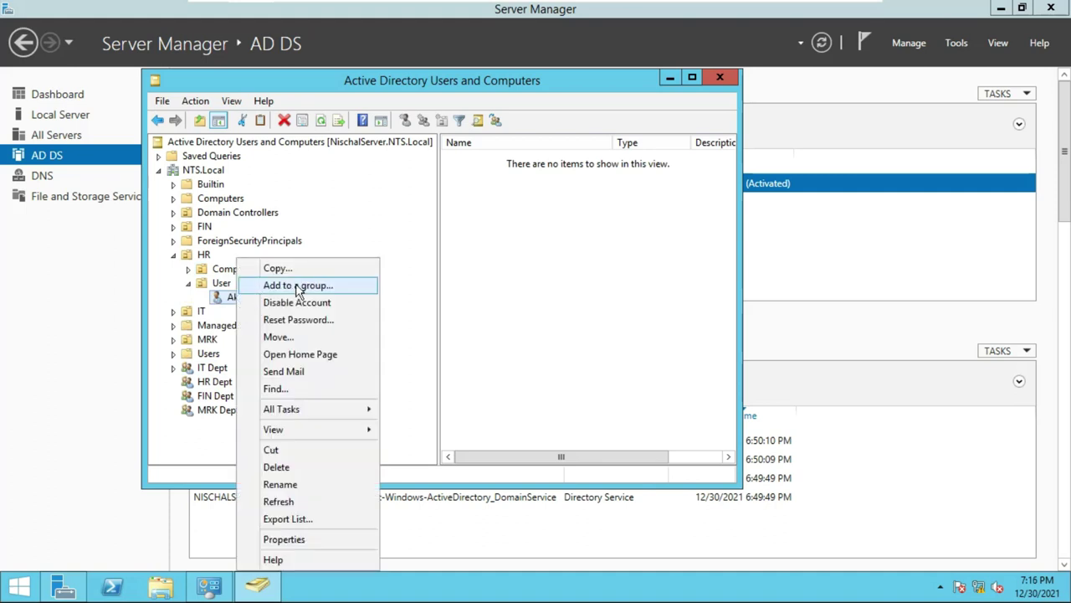
pyautogui.click(293, 540)
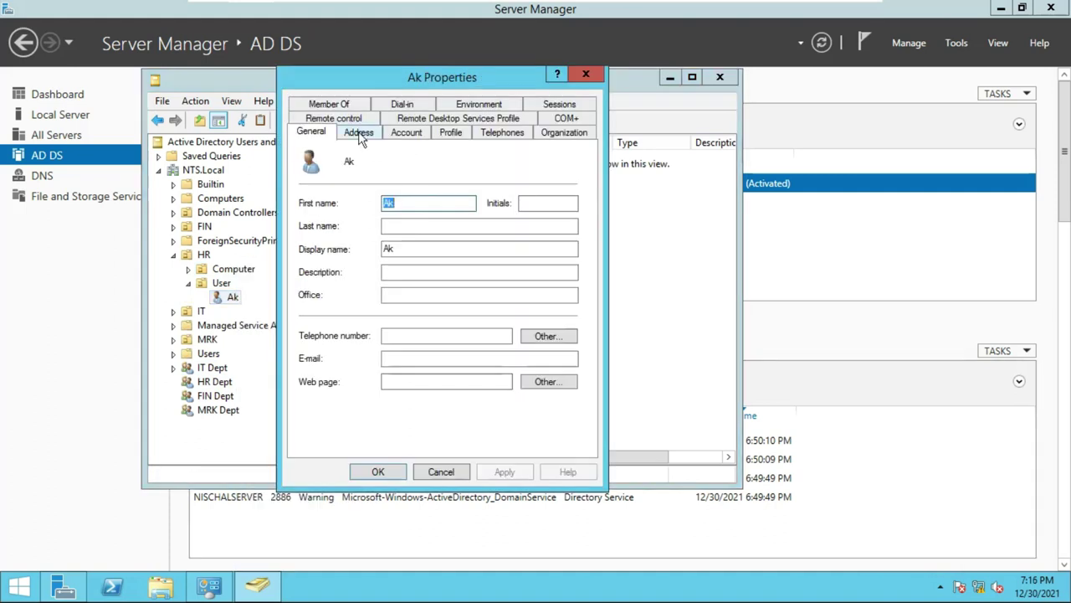
# On Member Of, add the HR Dept group resolved from 'hr' and apply.
pyautogui.click(329, 105)
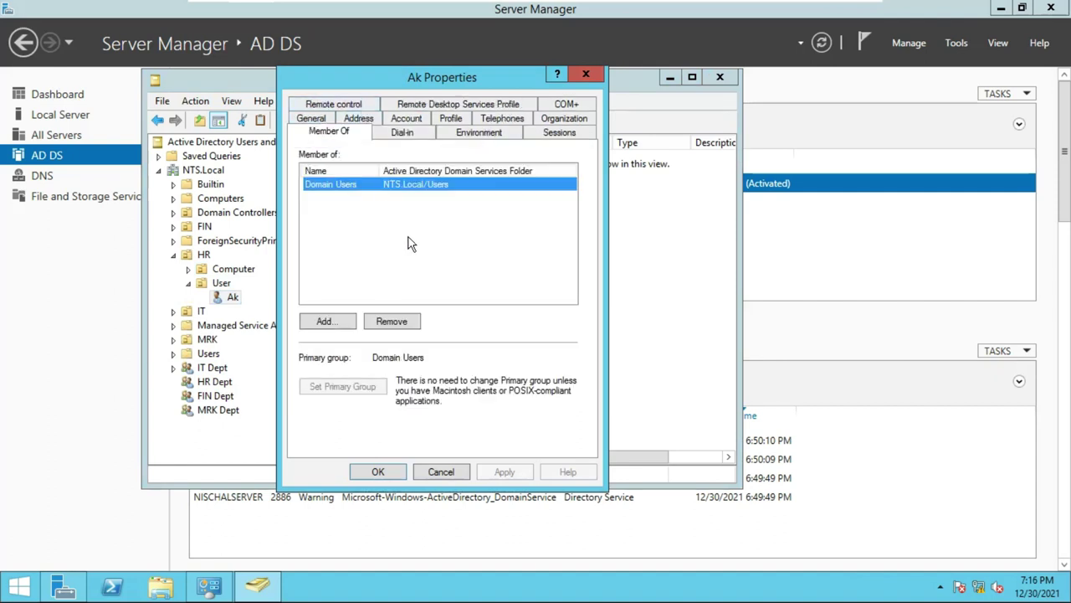
pyautogui.click(327, 323)
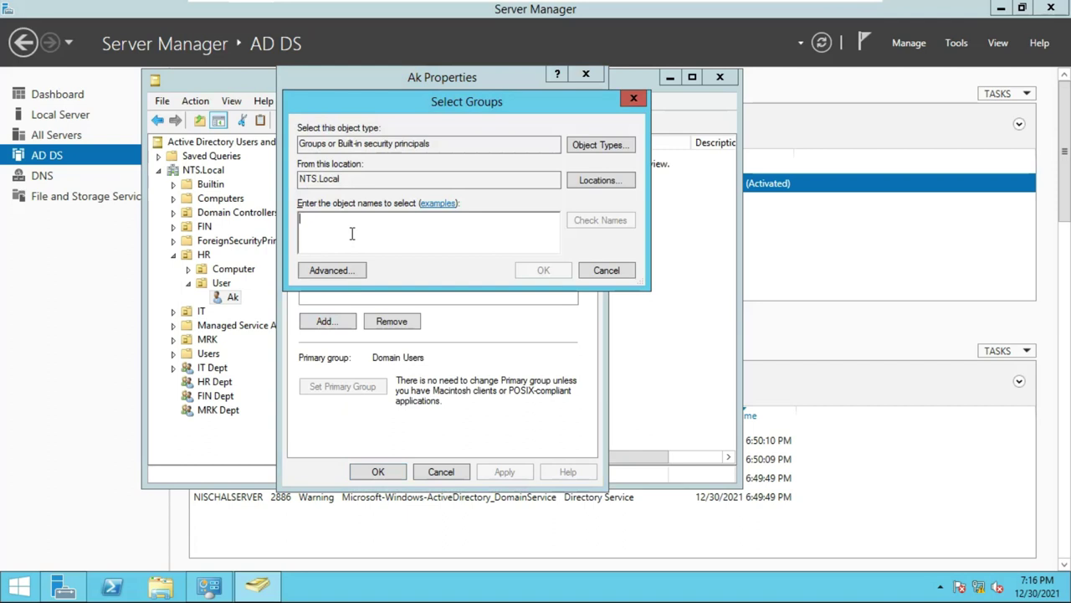
pyautogui.write('hr')
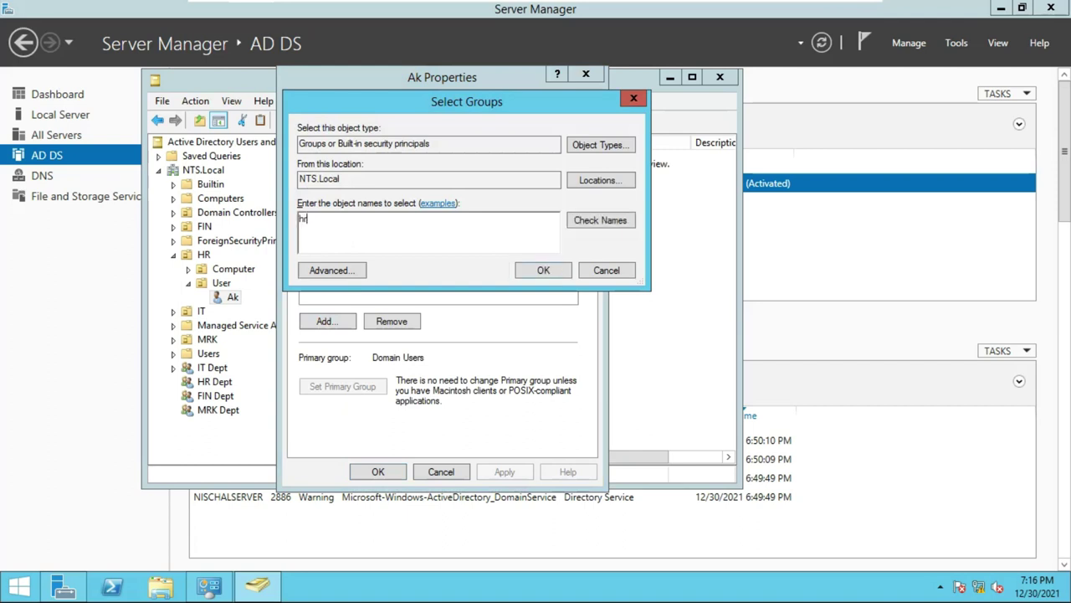
pyautogui.click(597, 219)
pyautogui.click(542, 272)
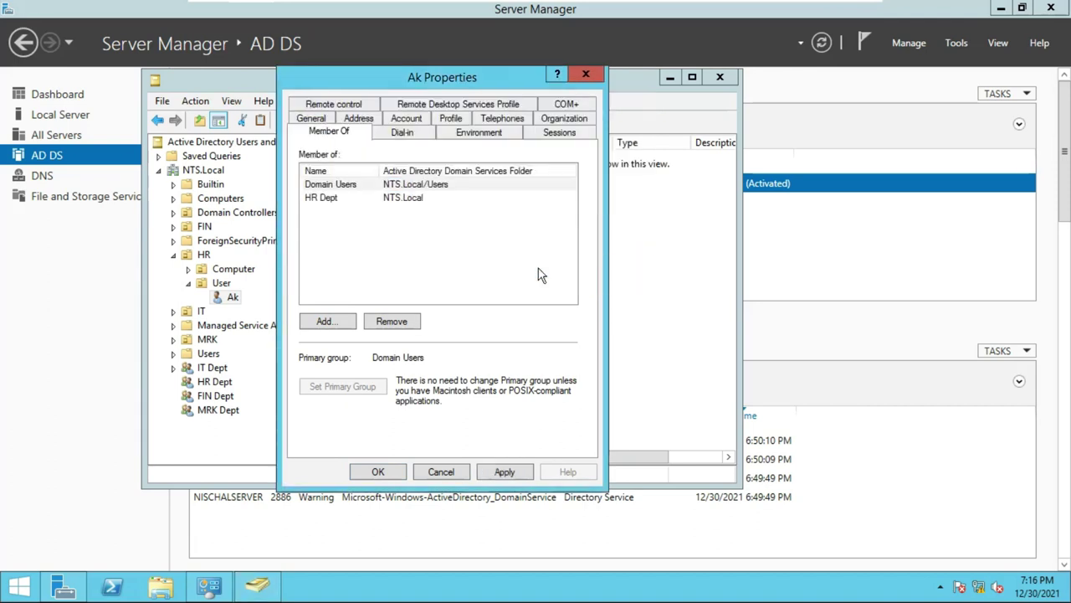
pyautogui.click(519, 477)
pyautogui.click(378, 472)
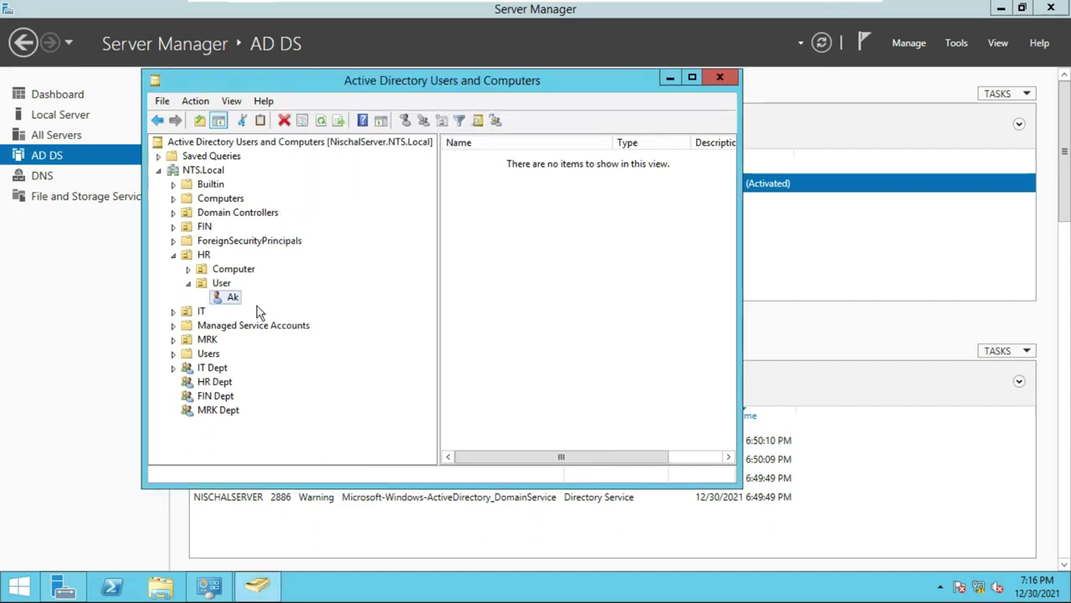
# Open the FIN Dept group's properties on its Members tab.
pyautogui.rightClick(209, 395)
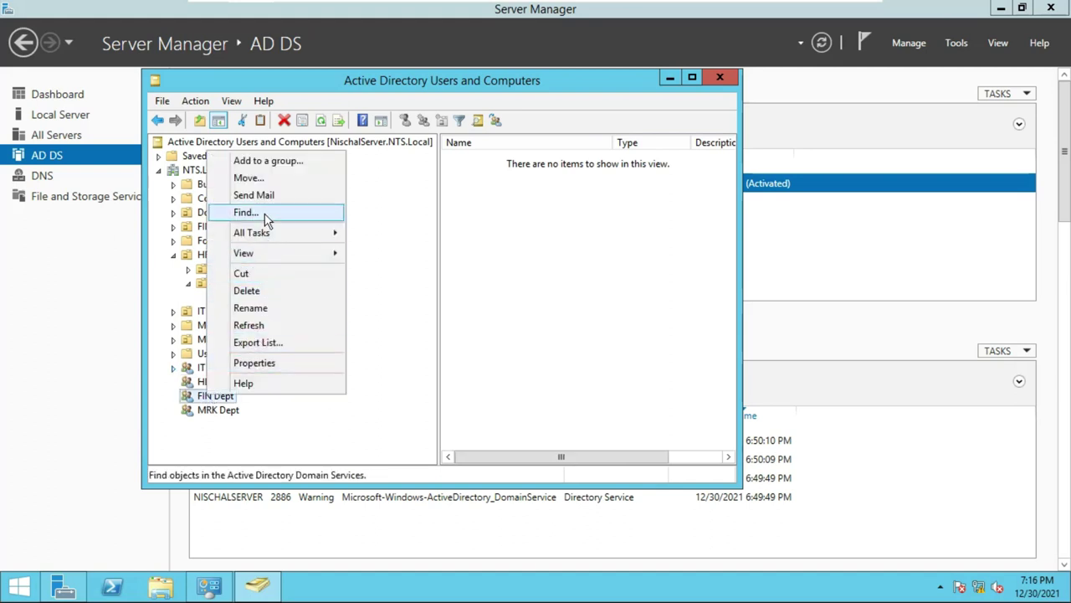
pyautogui.click(258, 362)
pyautogui.click(355, 106)
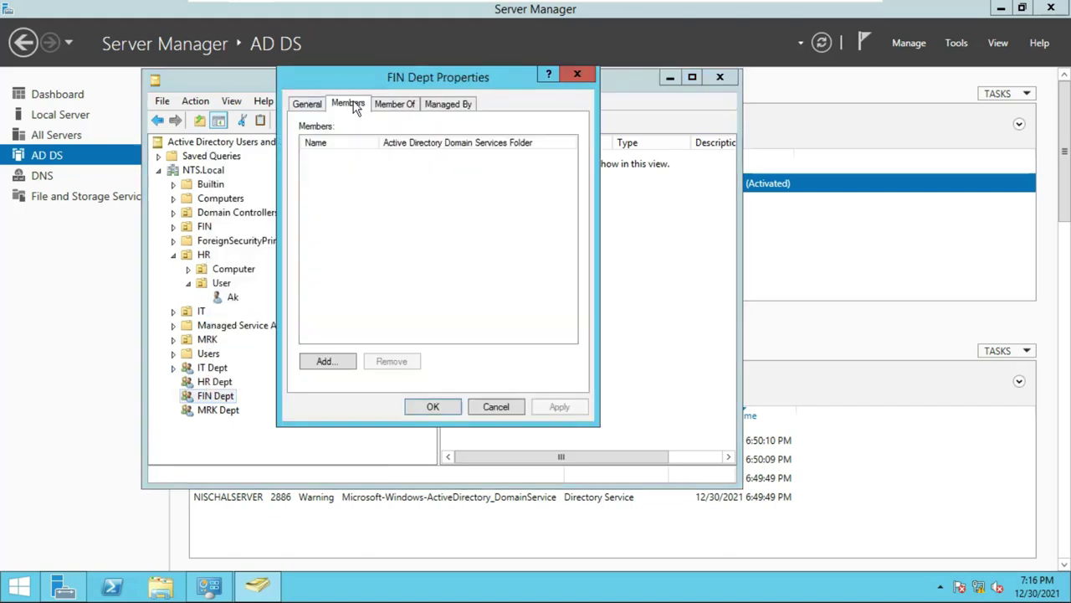
pyautogui.click(400, 105)
pyautogui.click(359, 107)
# Add the FIN department user as a member via Check Names, then apply and close.
pyautogui.click(326, 361)
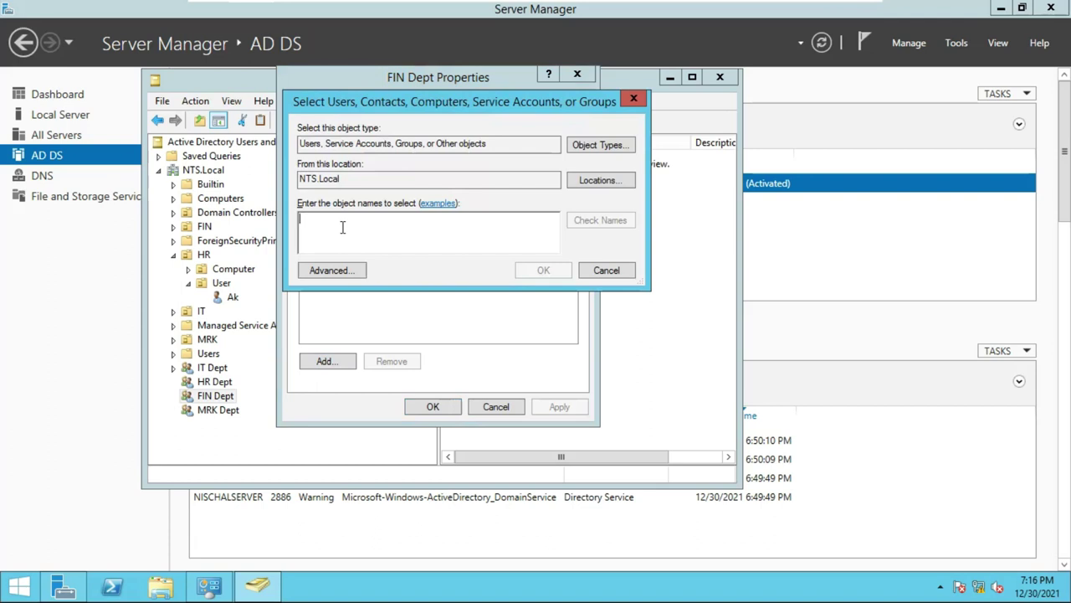
pyautogui.write('ns')
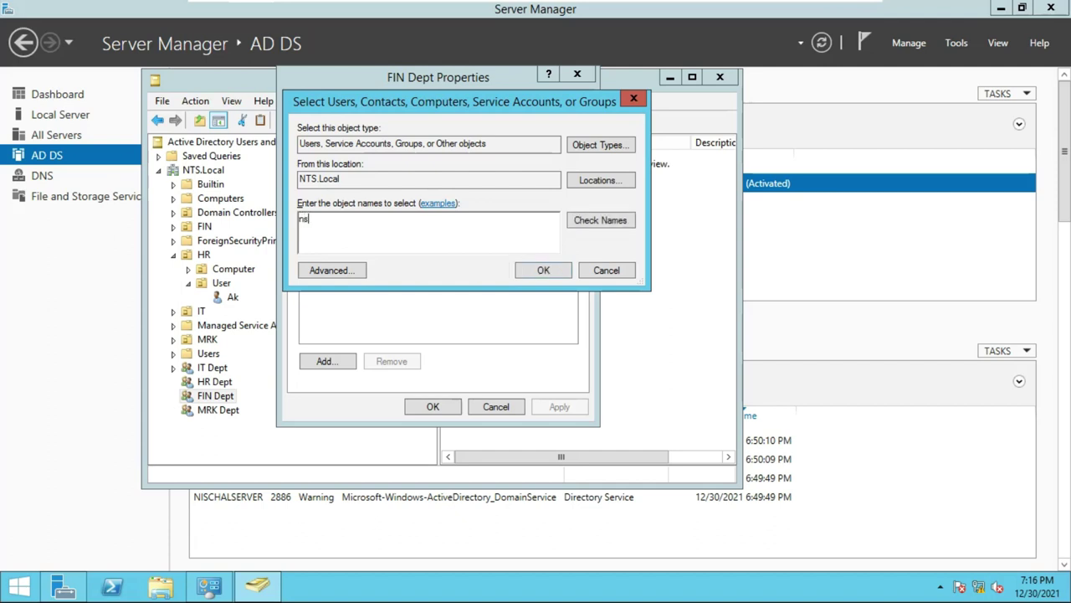
pyautogui.click(581, 223)
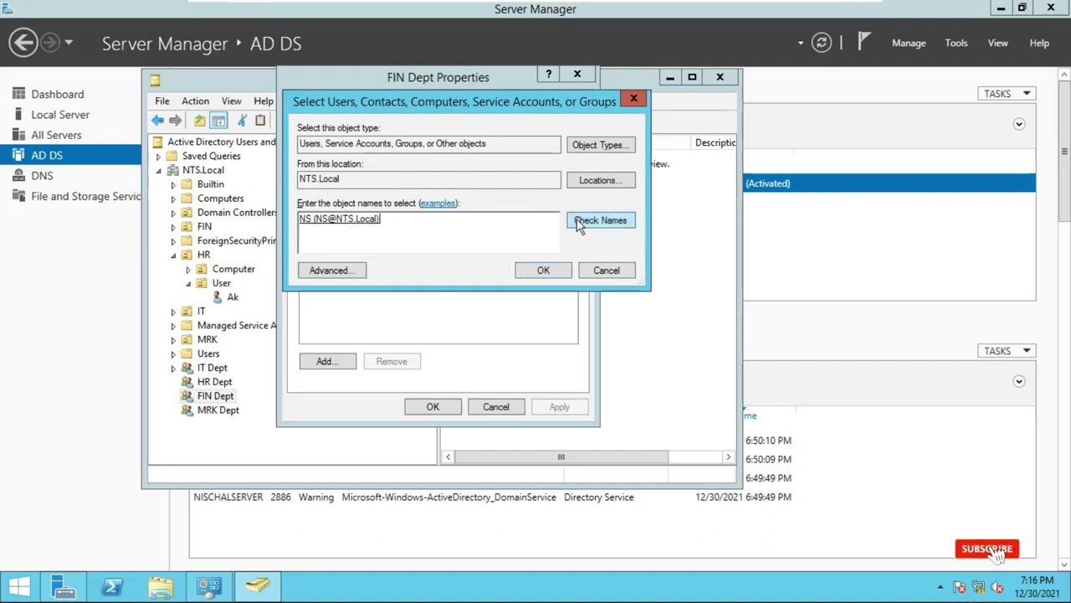
pyautogui.click(541, 273)
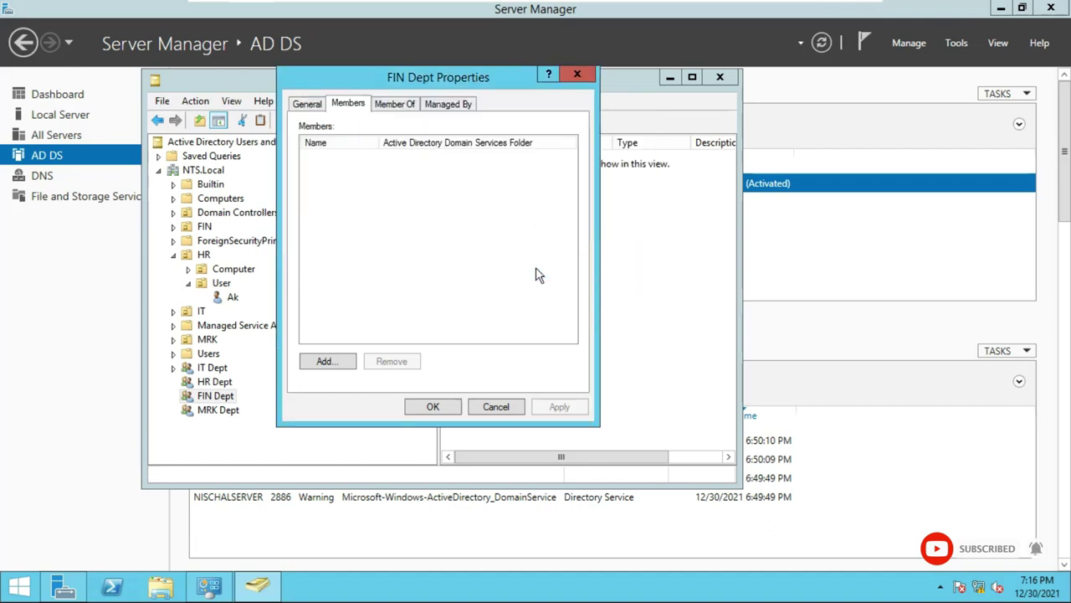
pyautogui.click(556, 409)
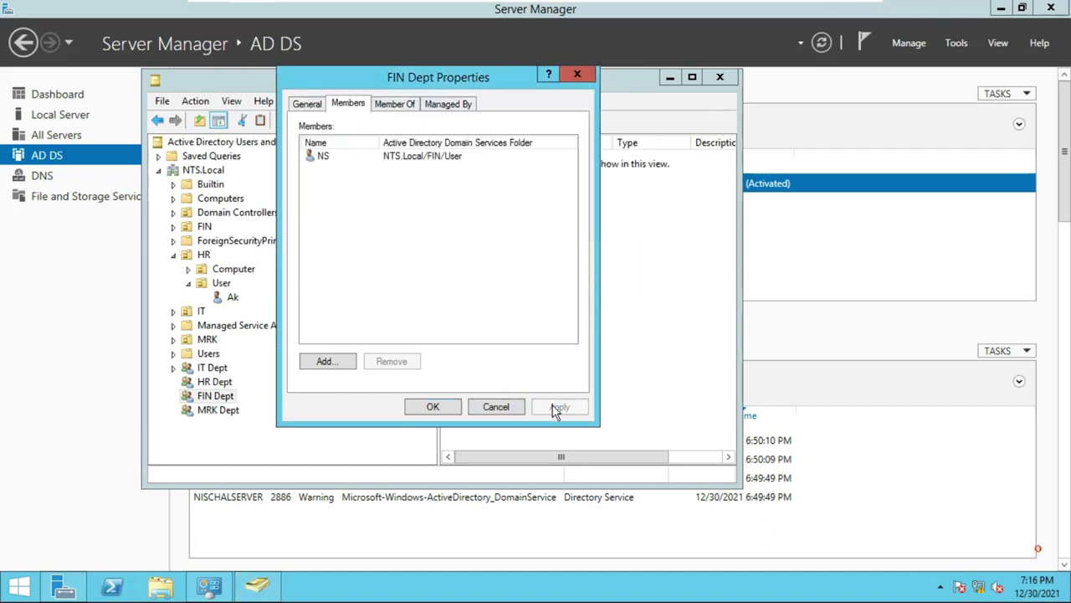
pyautogui.click(447, 410)
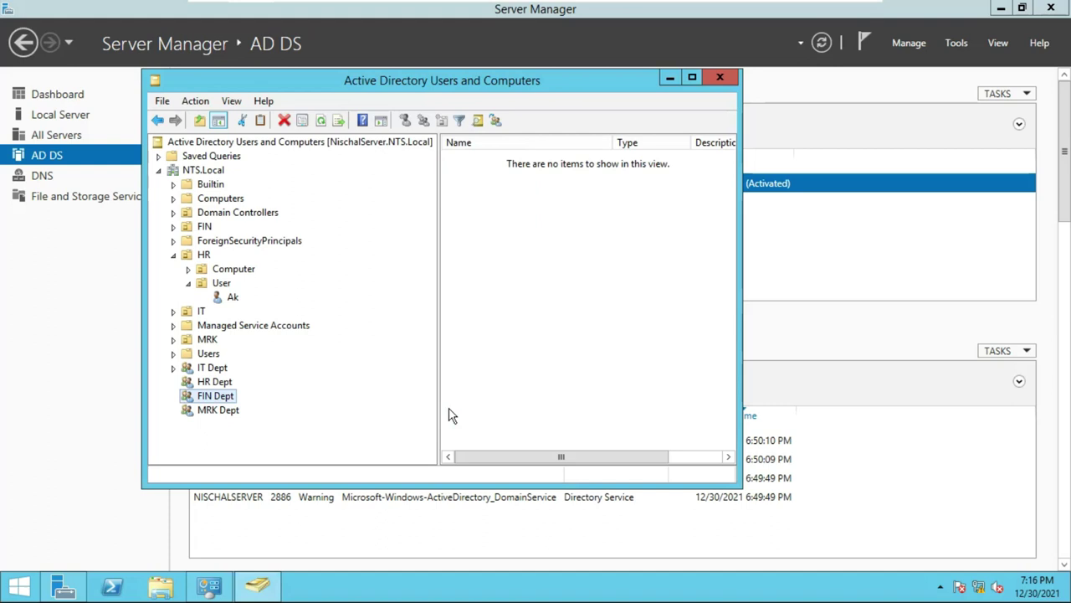
pyautogui.click(230, 412)
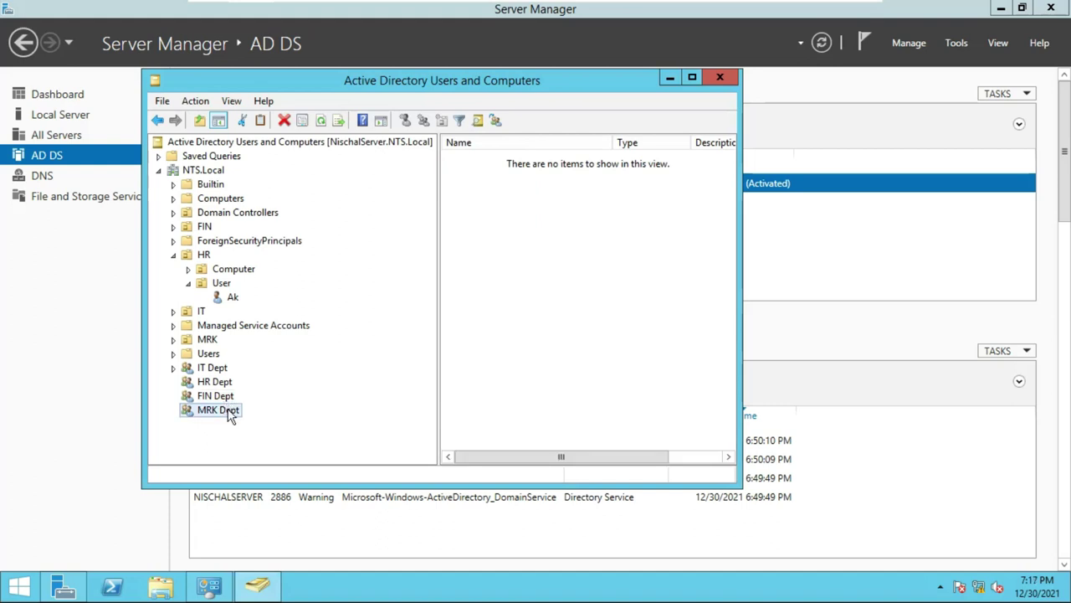
# Add MRK's user account to MRK Dept's Members list via Check Names, then apply and close.
pyautogui.rightClick(230, 412)
pyautogui.click(278, 376)
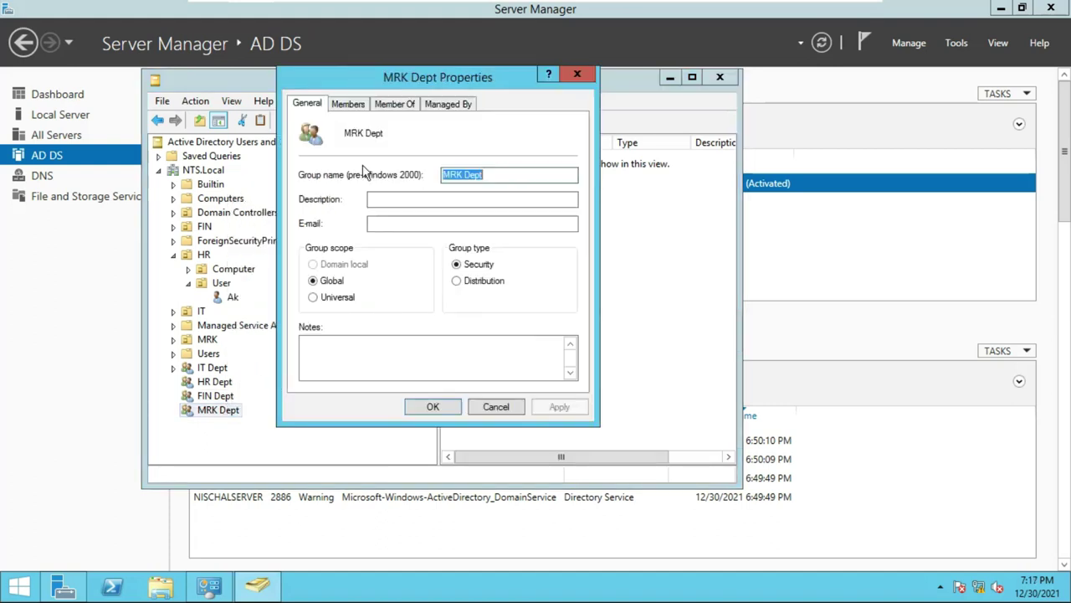
pyautogui.click(346, 106)
pyautogui.click(335, 363)
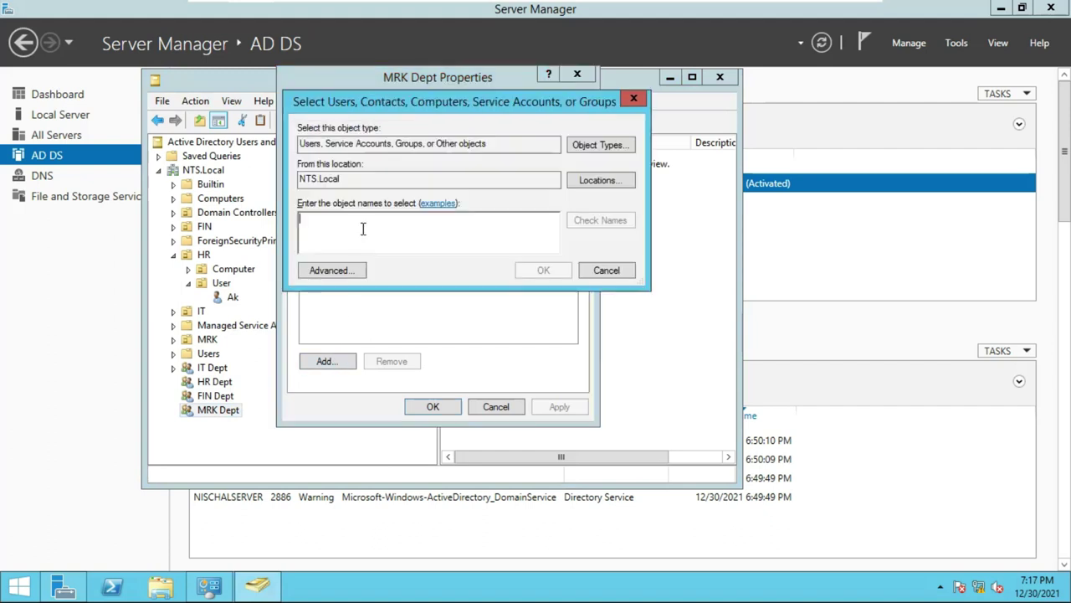
pyautogui.write('ds')
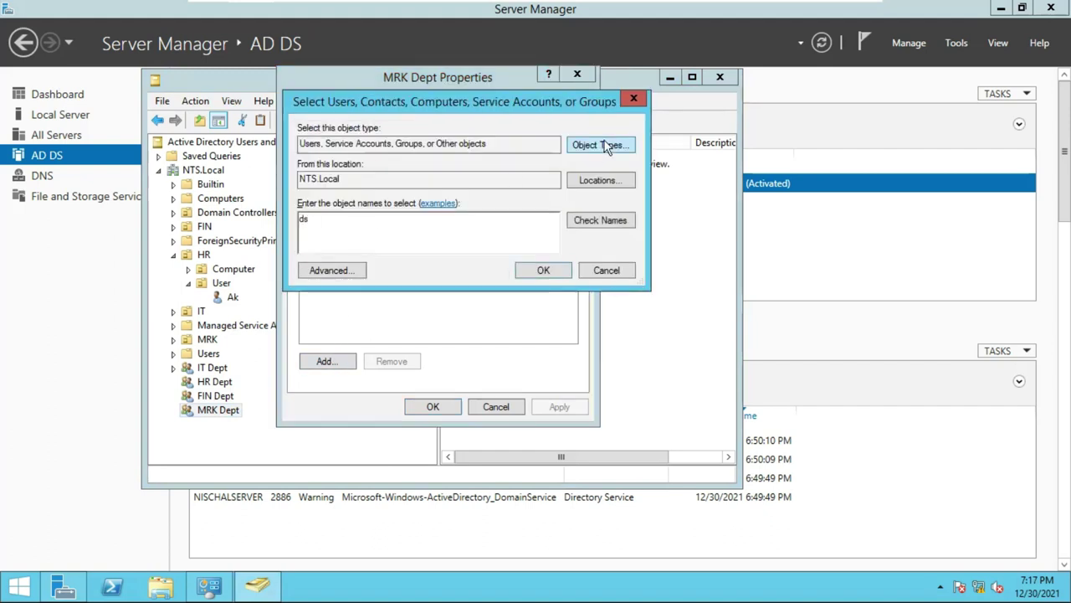
pyautogui.click(603, 222)
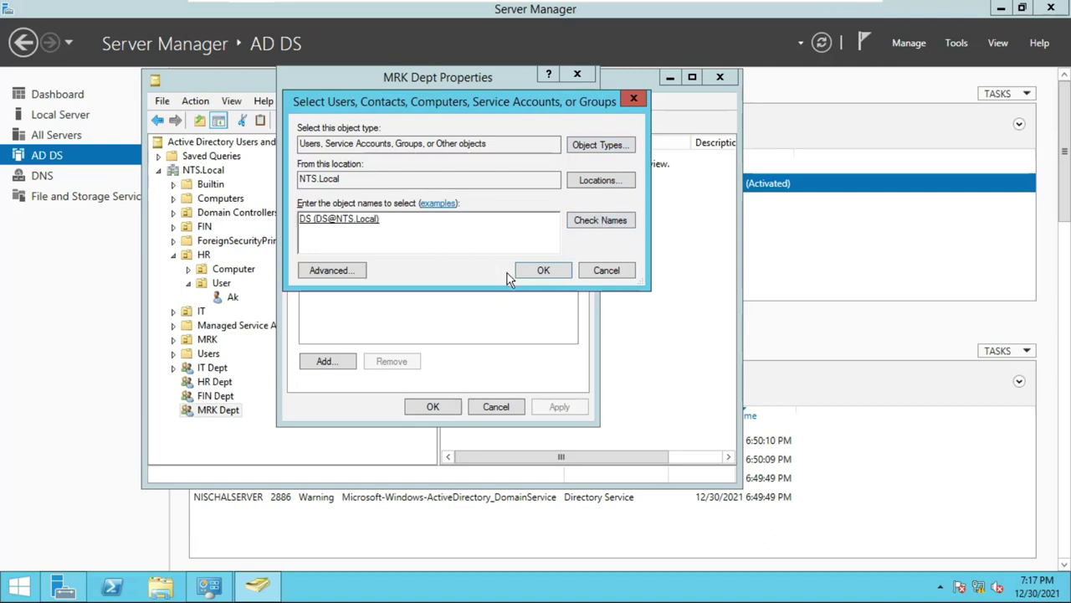
pyautogui.click(543, 270)
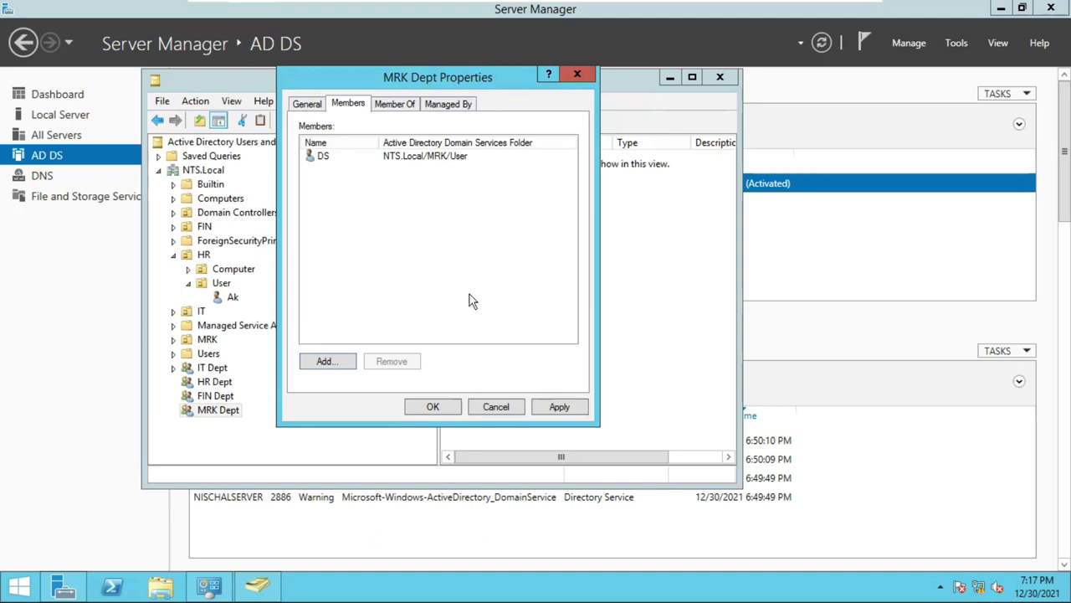
pyautogui.click(552, 408)
pyautogui.click(447, 407)
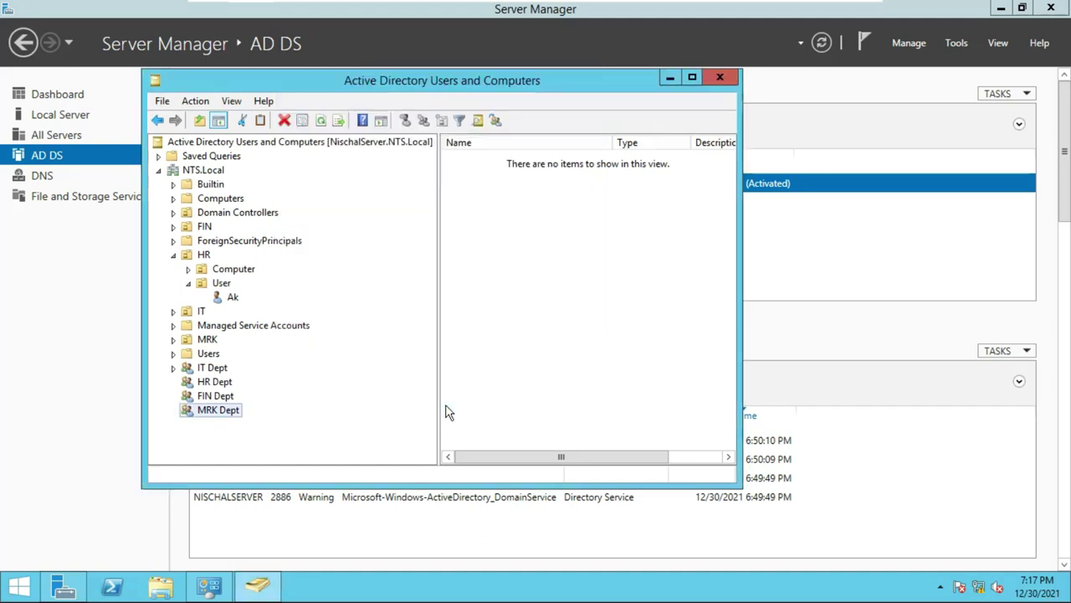
pyautogui.keyDown('ctrl'); pyautogui.click(208, 381); pyautogui.keyUp('ctrl')
pyautogui.click(209, 382)
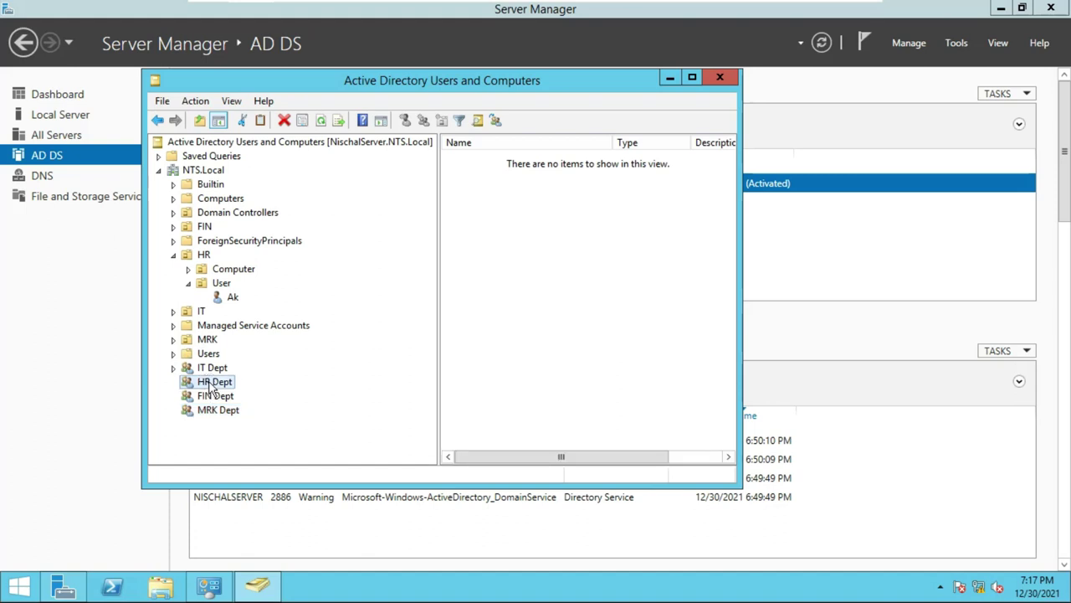
pyautogui.rightClick(210, 387)
pyautogui.click(264, 350)
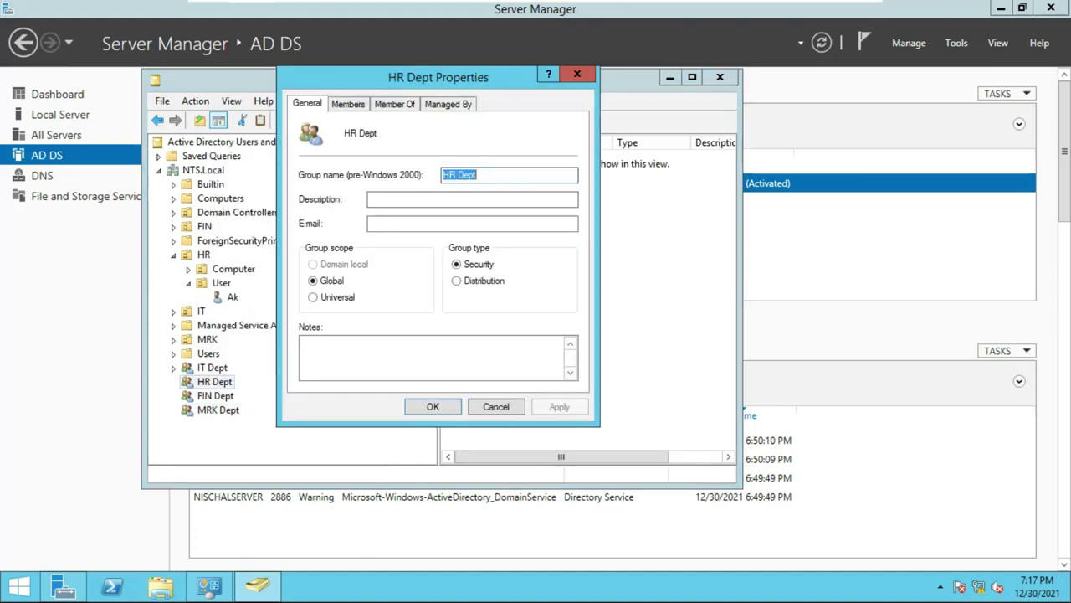
pyautogui.click(347, 104)
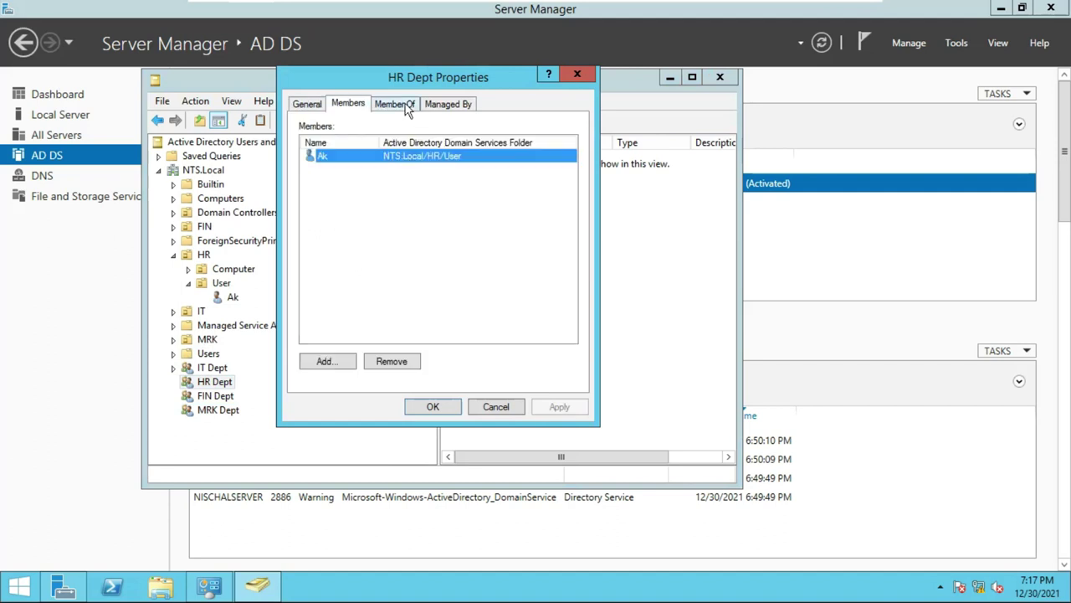
pyautogui.click(574, 75)
pyautogui.click(235, 299)
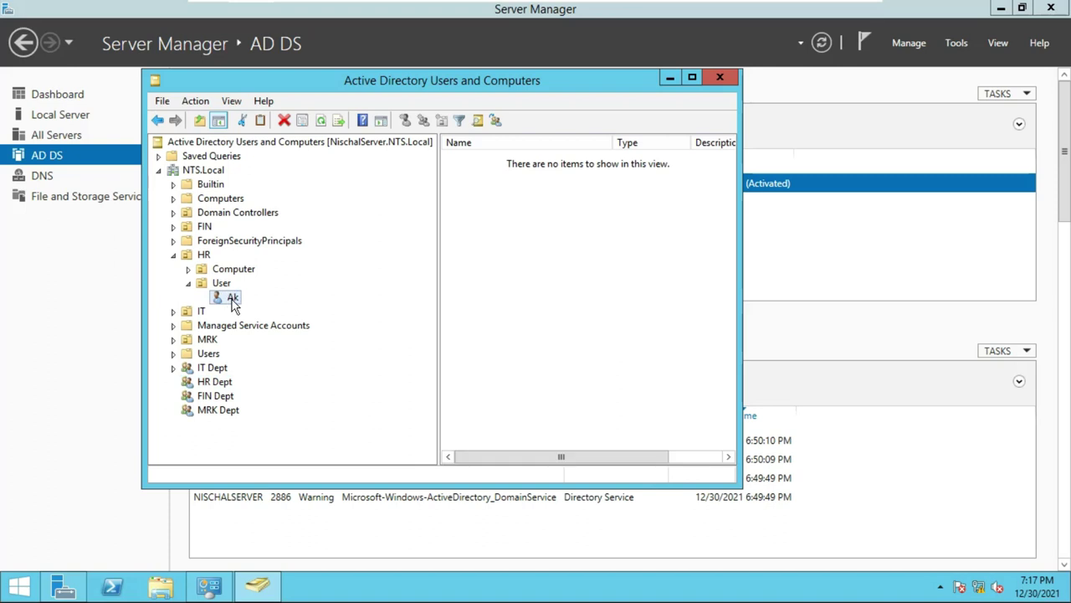
pyautogui.rightClick(235, 299)
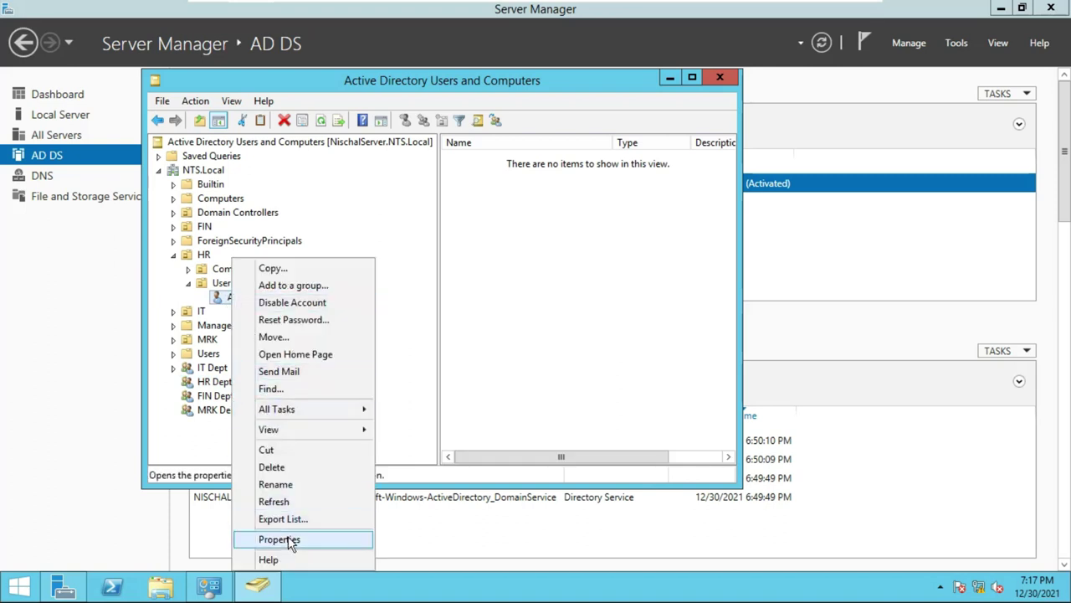
pyautogui.click(285, 539)
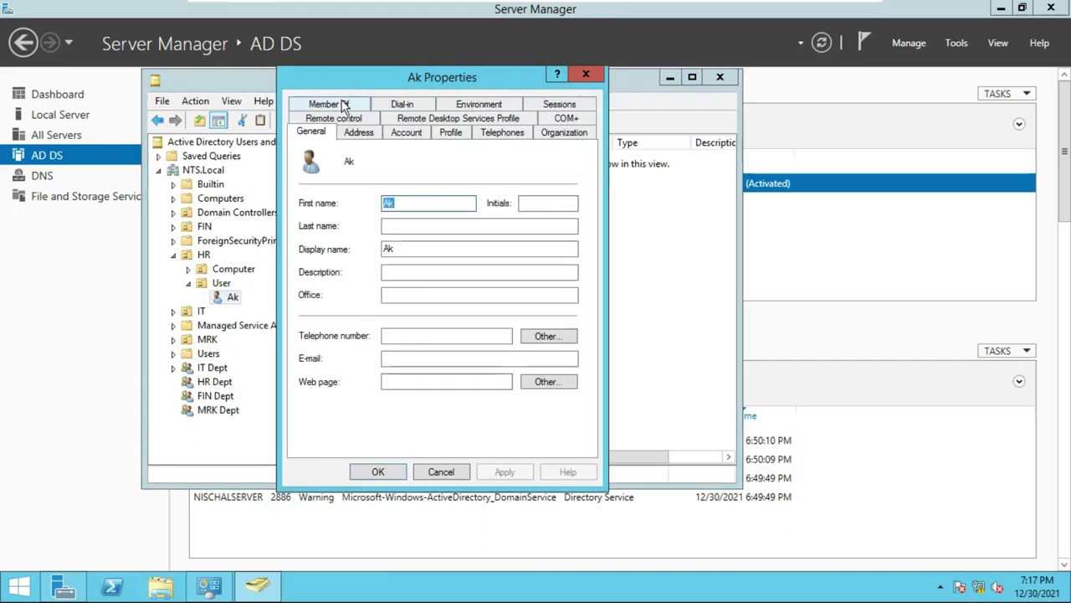
pyautogui.click(326, 103)
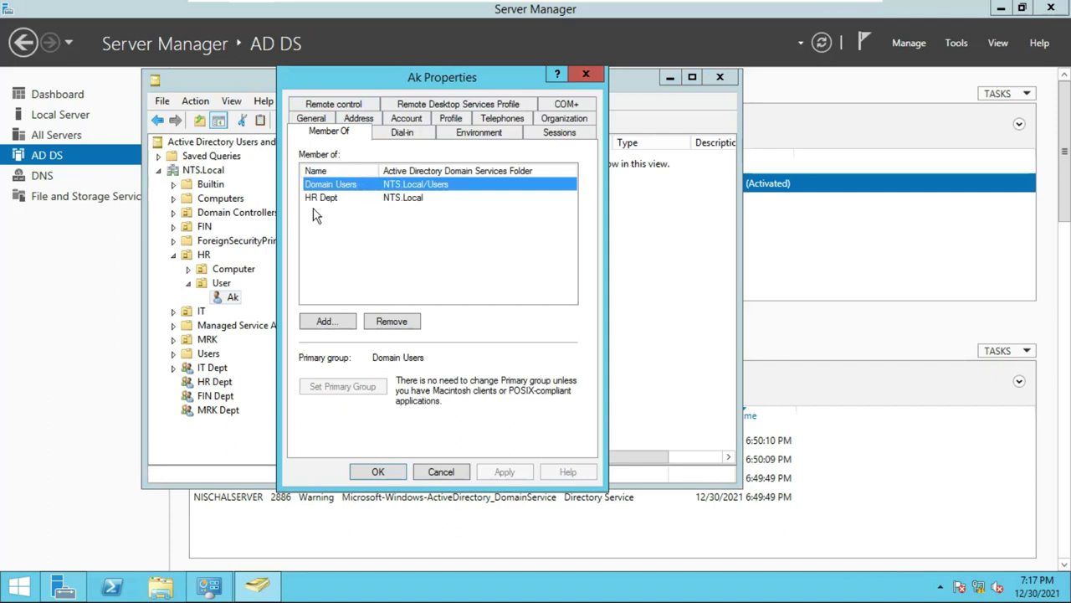
pyautogui.click(378, 472)
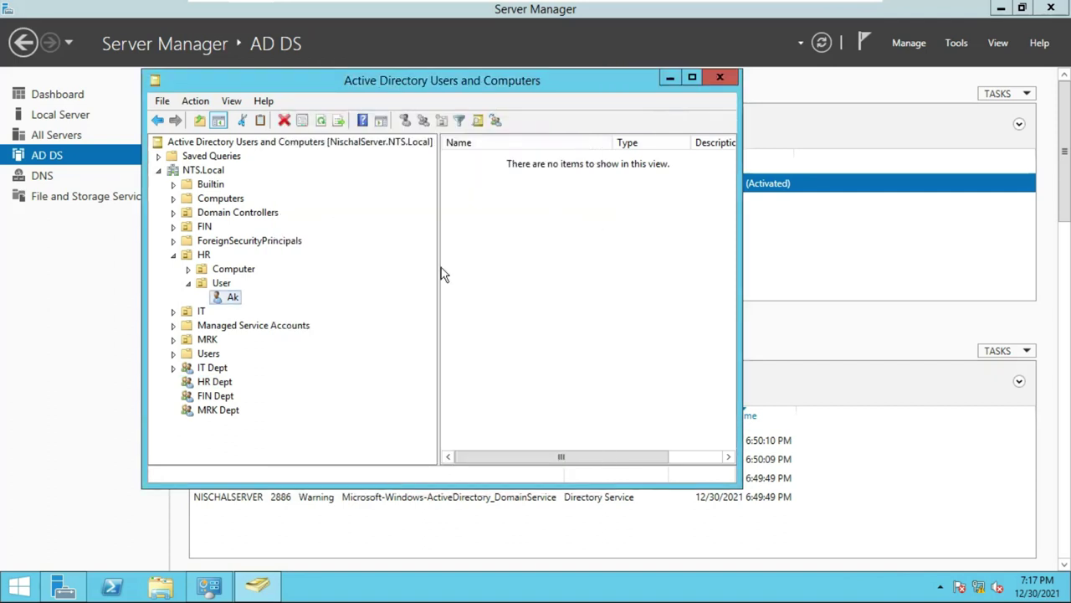